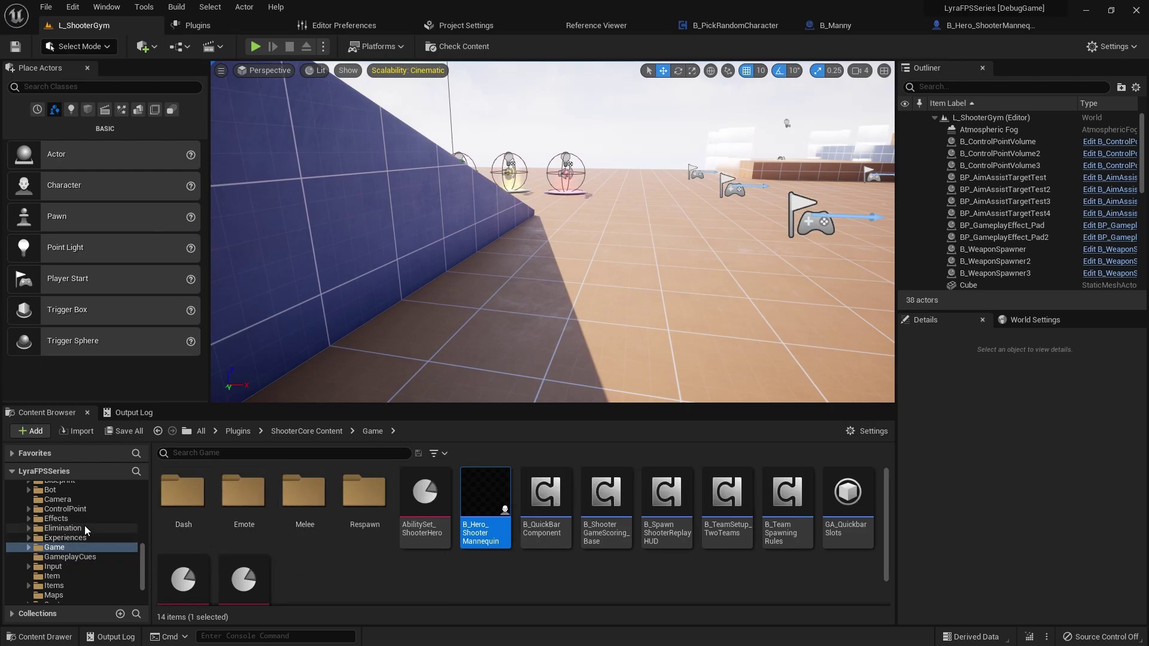
# Go to the FPArms folder inside Content/_Assets/Meshes
pyautogui.scroll(10, 73, 526)
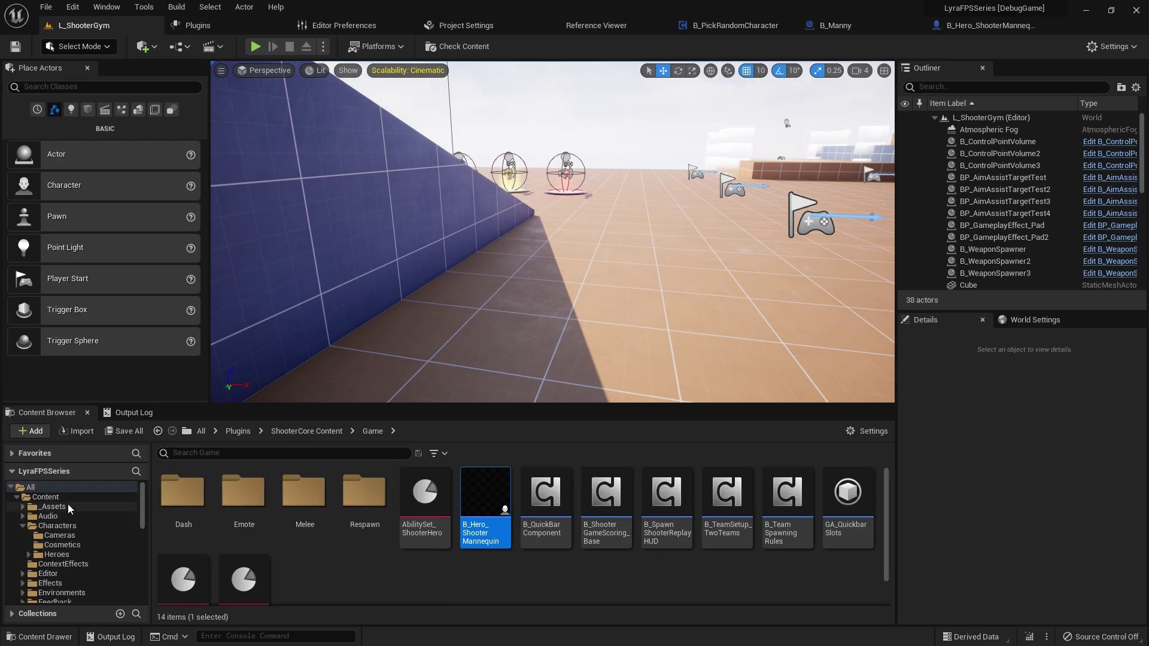
pyautogui.click(67, 505)
pyautogui.doubleClick(293, 497)
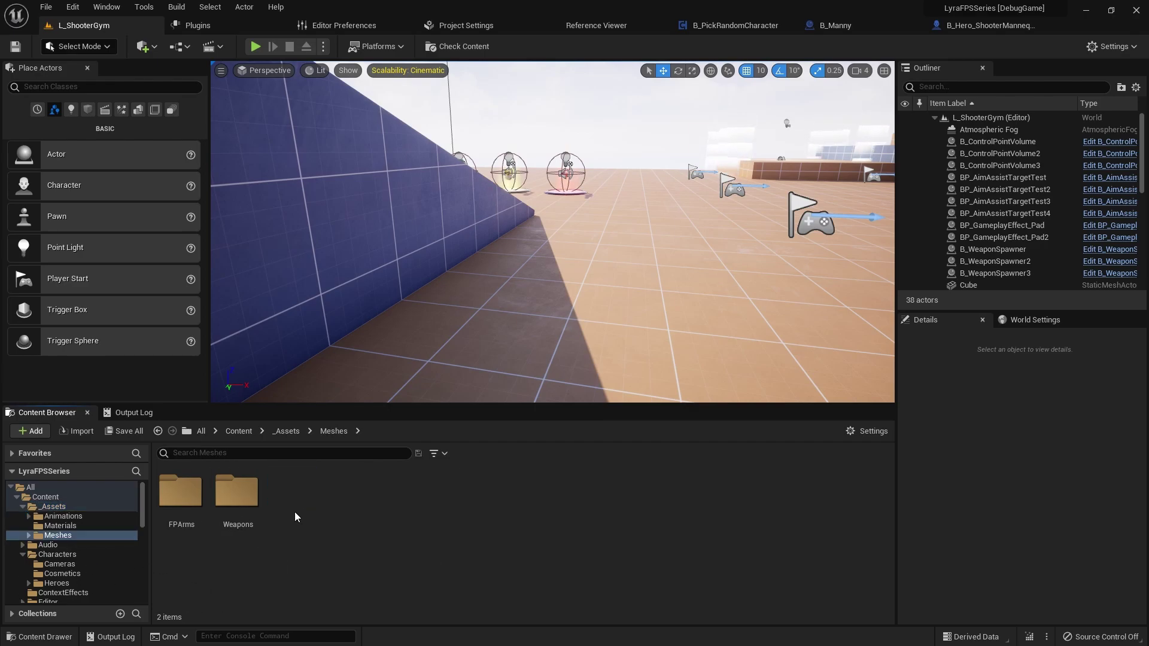
pyautogui.doubleClick(180, 491)
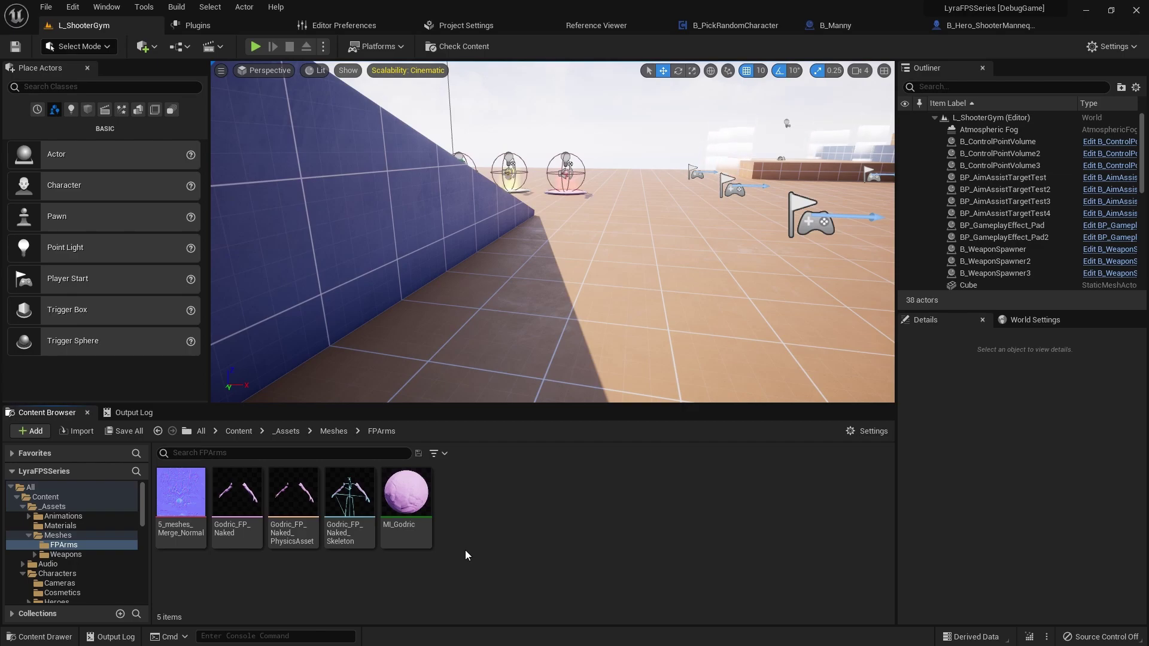
# Create an IK Rig for the Godric_FP_Naked skeletal mesh in the FPArms folder and name it IK_FPArms
pyautogui.rightClick(481, 515)
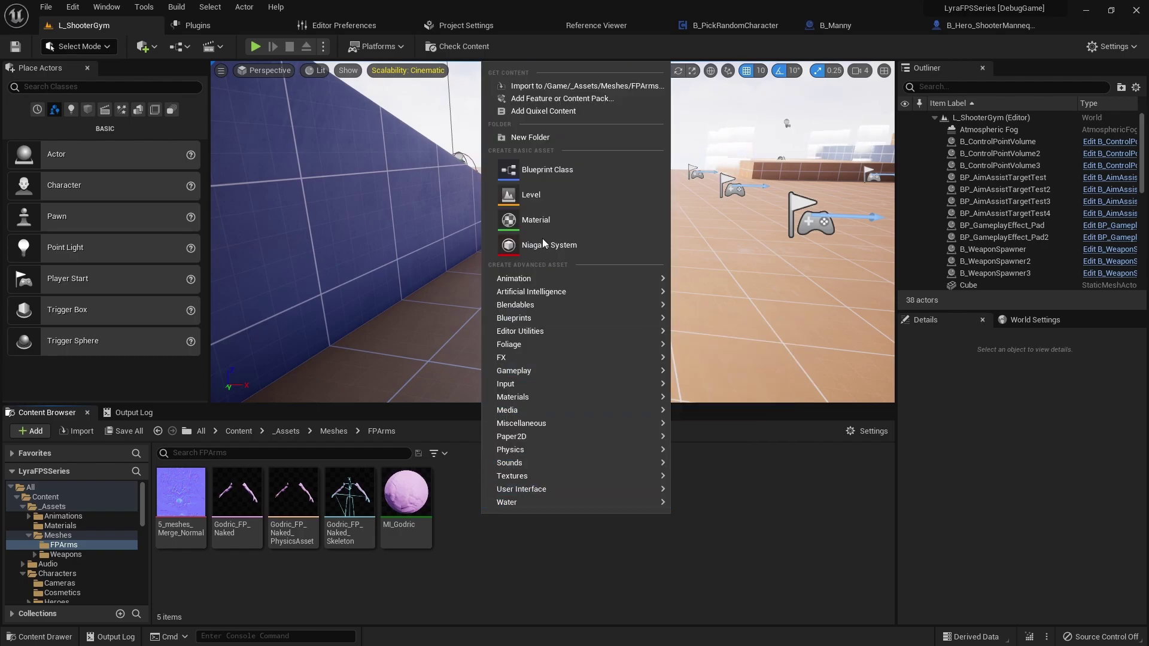
pyautogui.moveTo(533, 272)
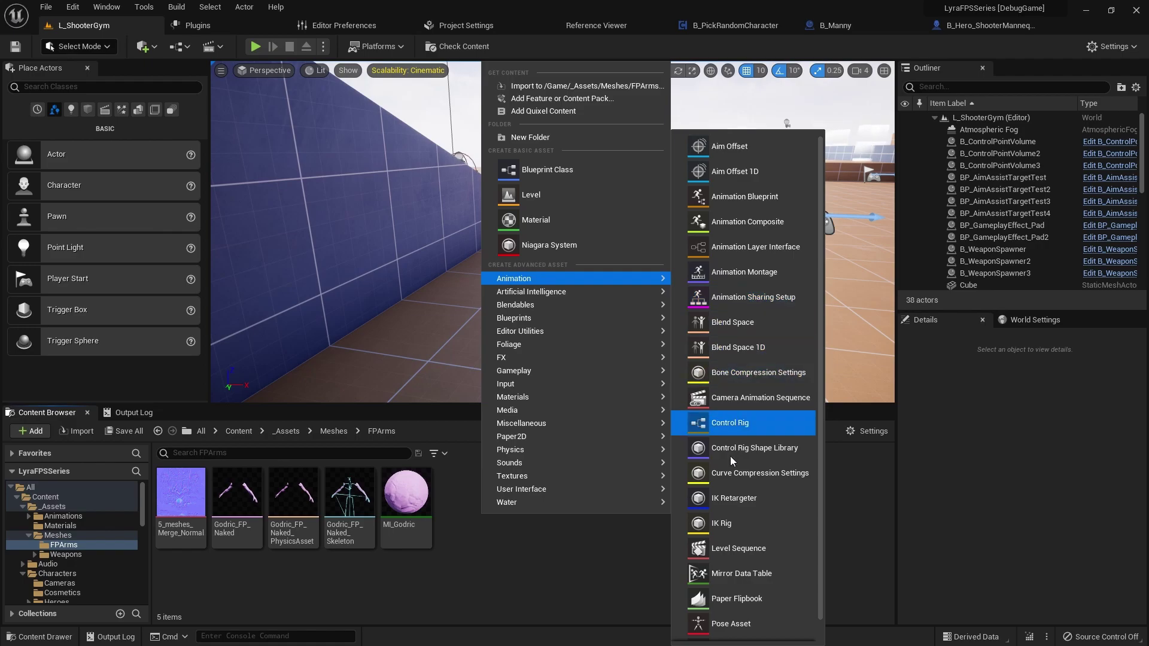
pyautogui.click(720, 524)
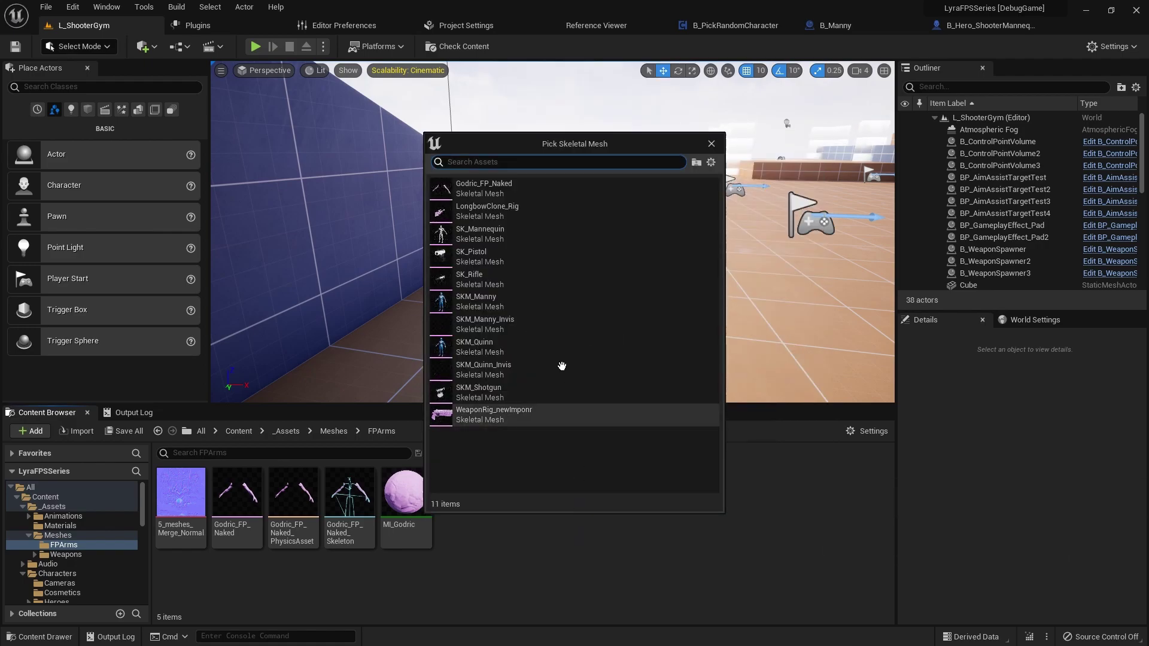
pyautogui.click(477, 188)
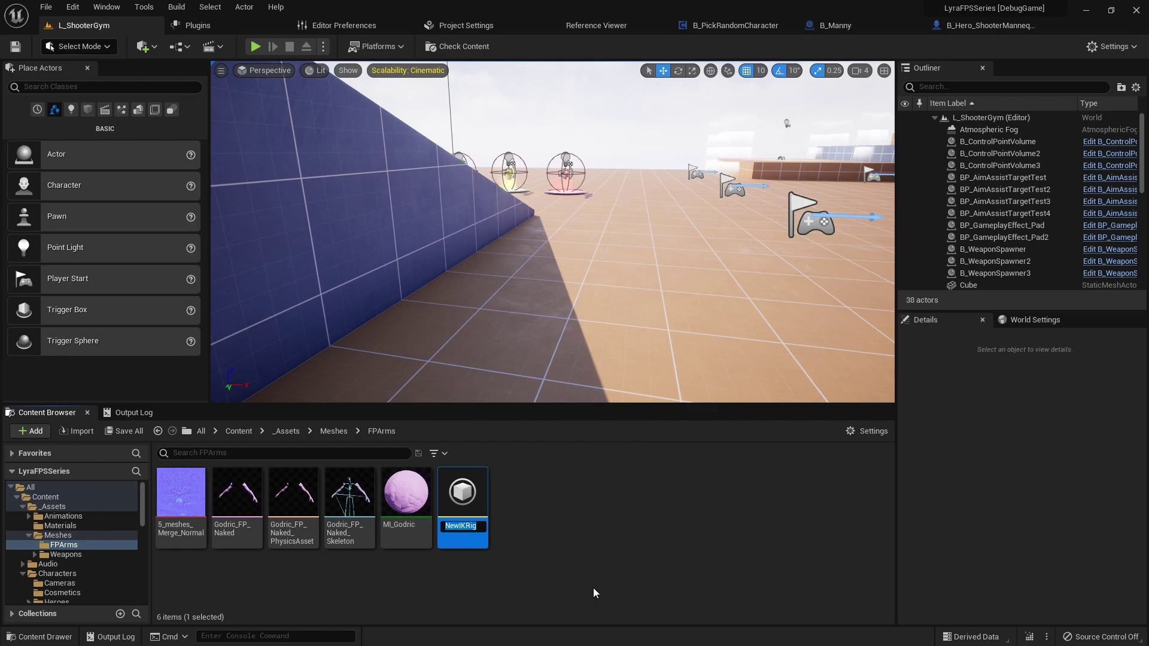
pyautogui.write('IK_FPArms')
pyautogui.press('Return')
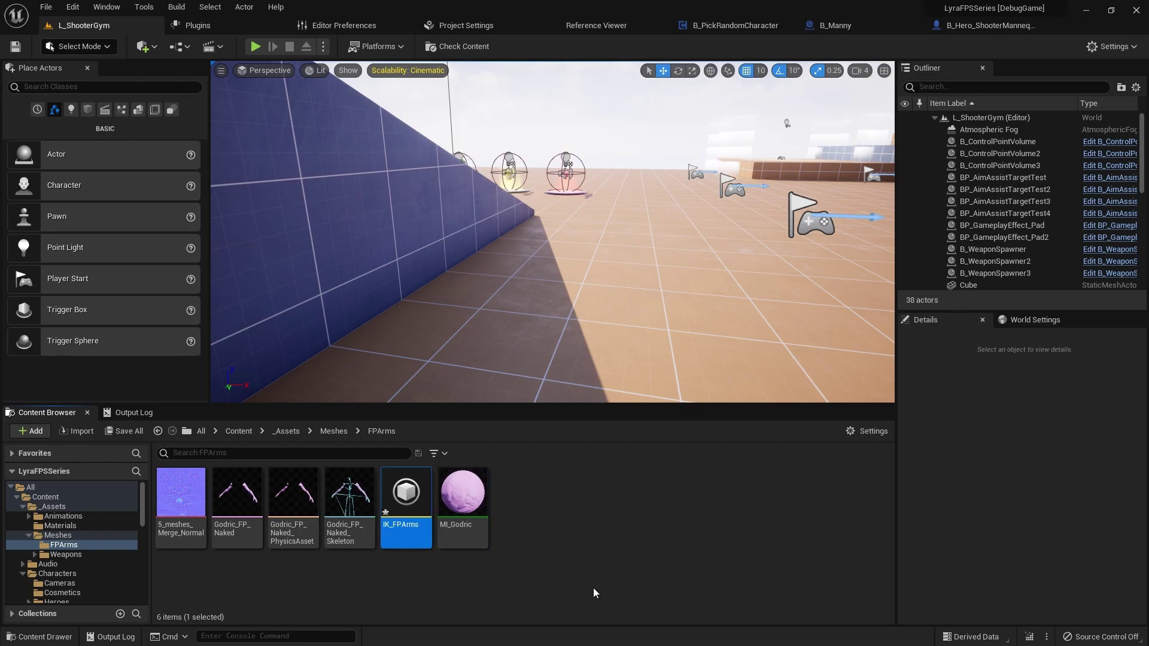
pyautogui.click(545, 600)
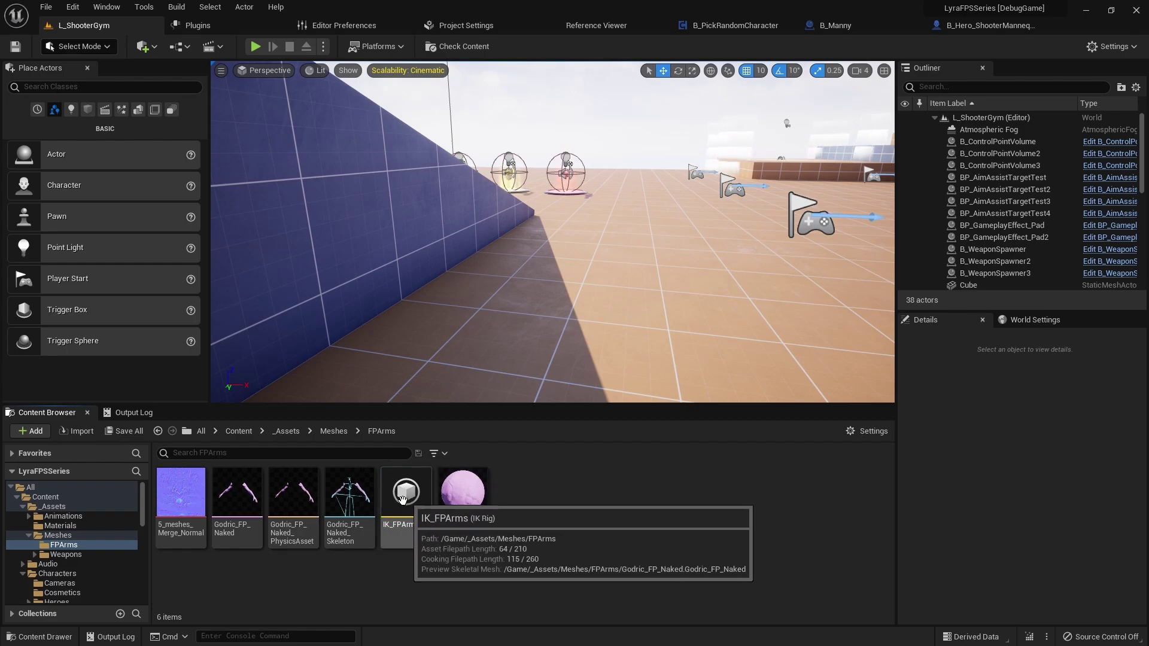
# Create an IK Retargeter in the FPArms folder that copies animation from IK_Mannequin and name it IK_FP_Retarget
pyautogui.rightClick(521, 520)
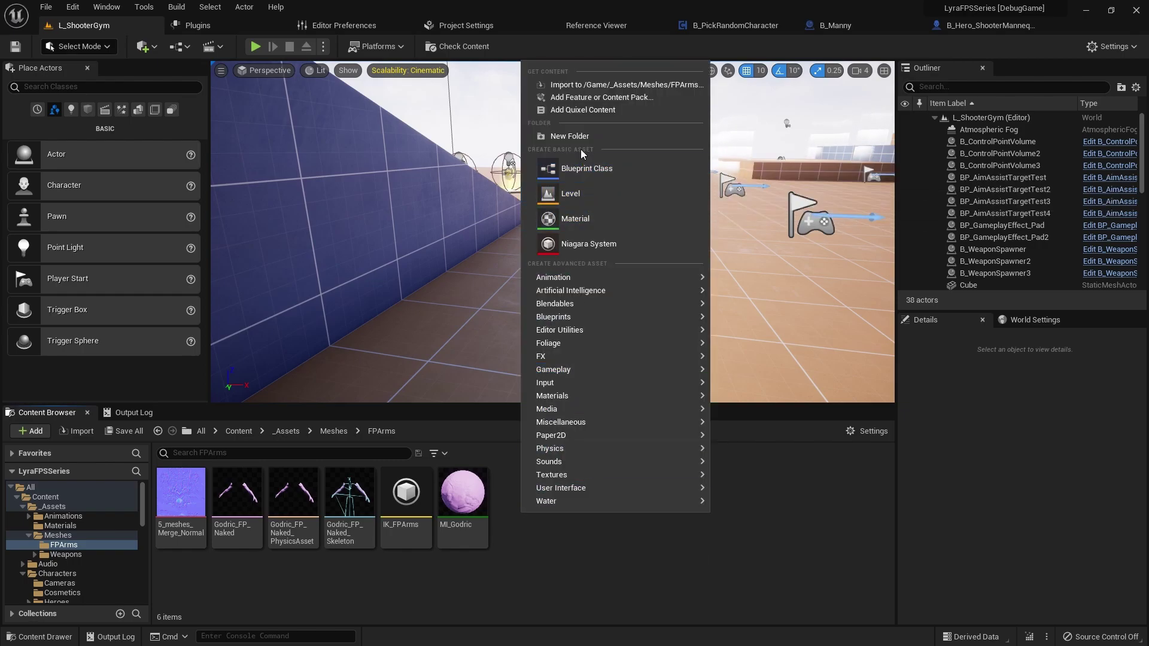
pyautogui.moveTo(553, 277)
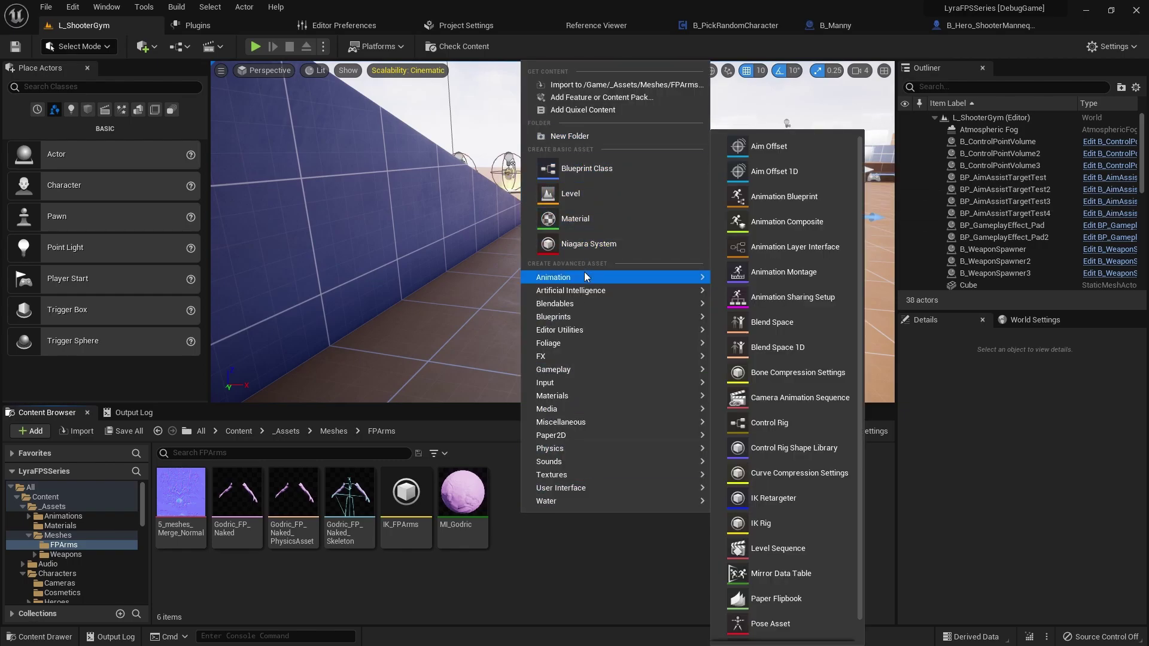
pyautogui.click(772, 499)
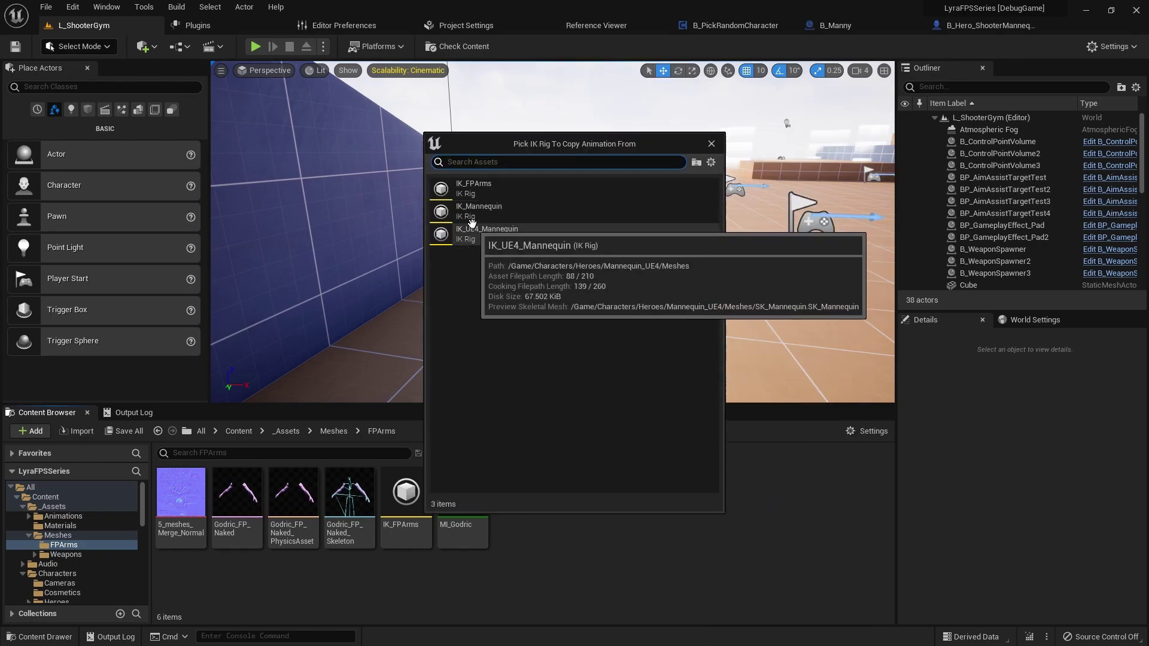
pyautogui.moveTo(514, 144); pyautogui.dragTo(555, 163)
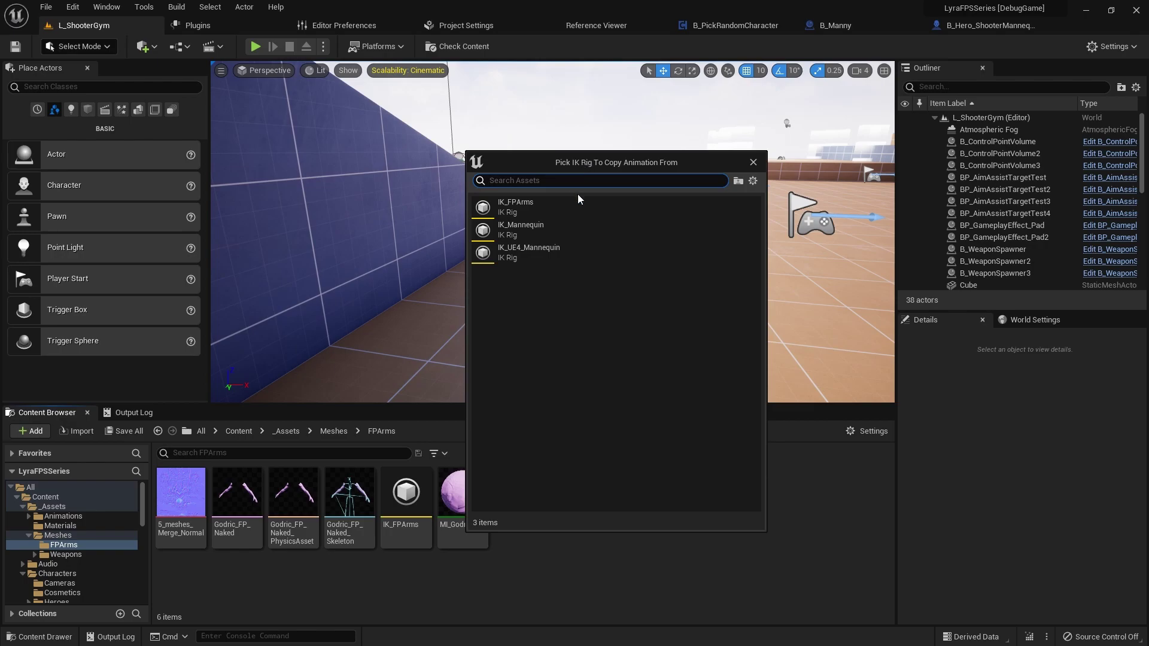
pyautogui.moveTo(532, 230)
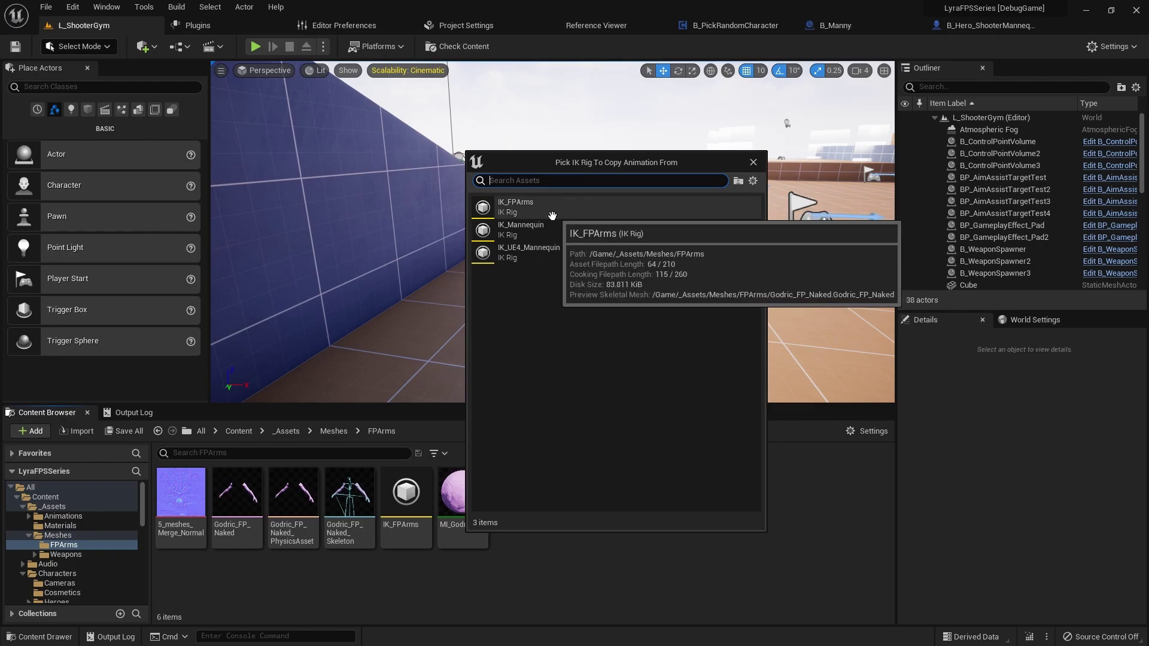
pyautogui.click(512, 230)
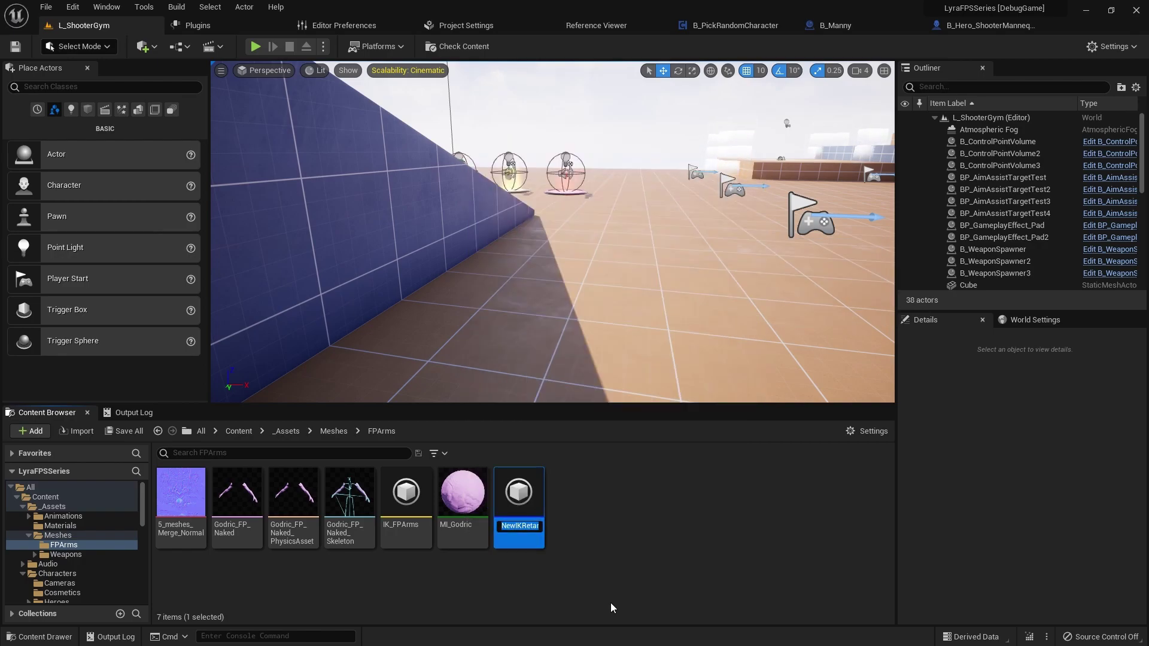
pyautogui.write('IK')
pyautogui.write('_')
pyautogui.write('FP')
pyautogui.write('_Reta')
pyautogui.write('rget')
pyautogui.press('Return')
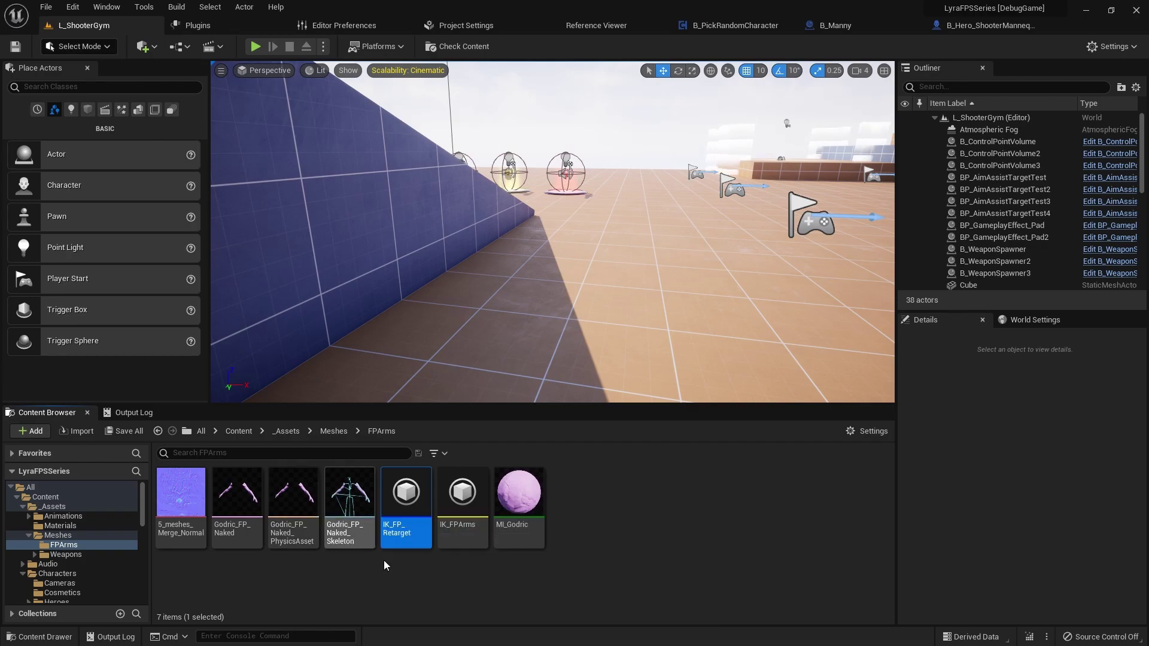
# Open the IK_FPArms rig and set the pelvis bone as its retarget root
pyautogui.click(458, 524)
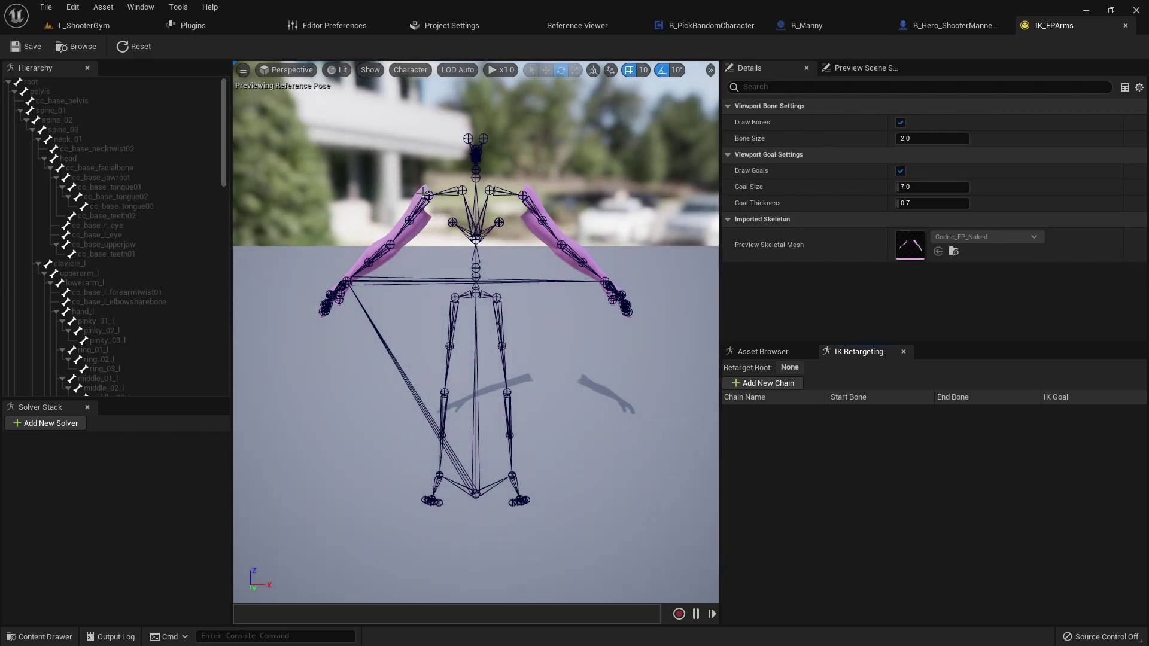
pyautogui.click(50, 92)
pyautogui.rightClick(50, 93)
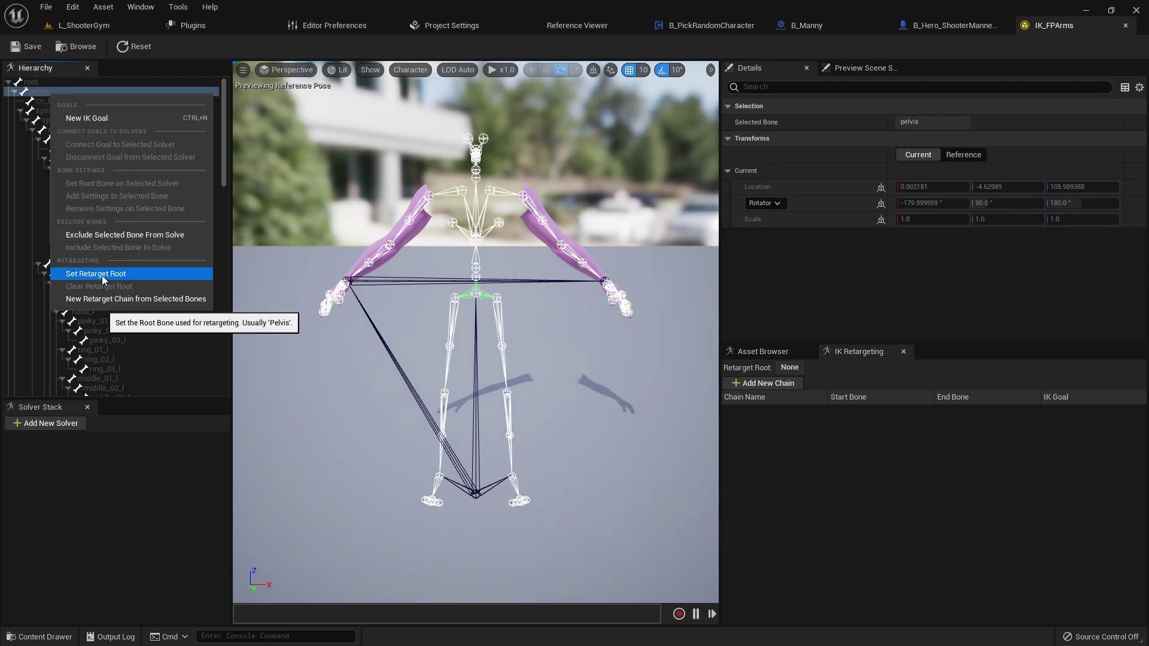
pyautogui.click(38, 93)
pyautogui.rightClick(39, 93)
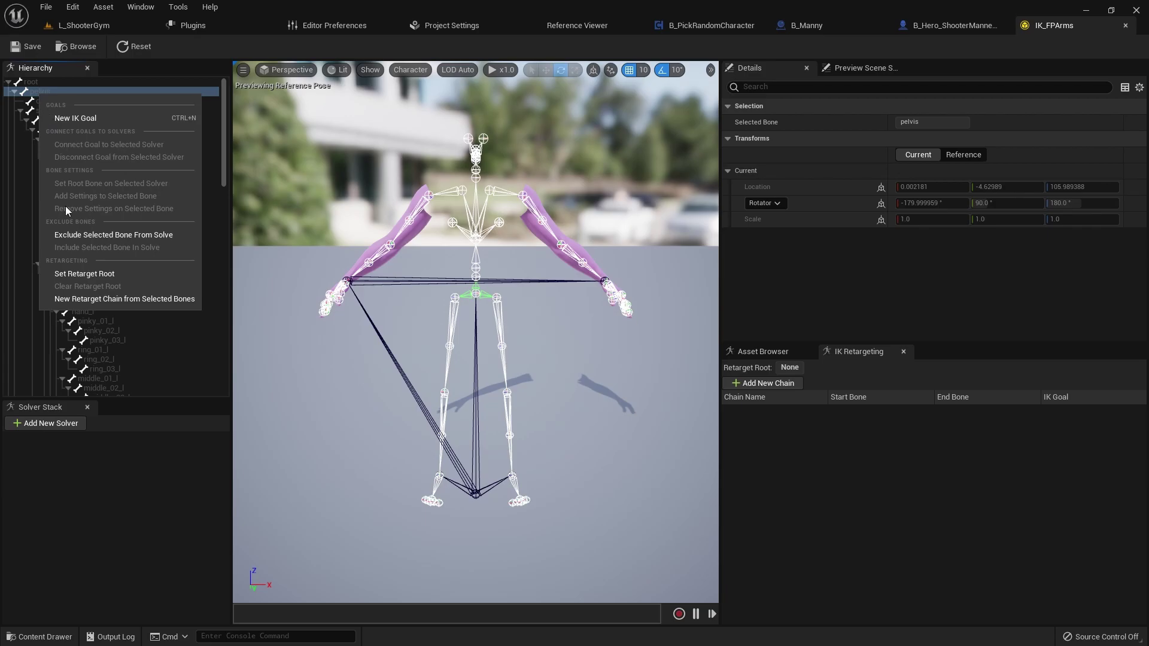
pyautogui.click(96, 274)
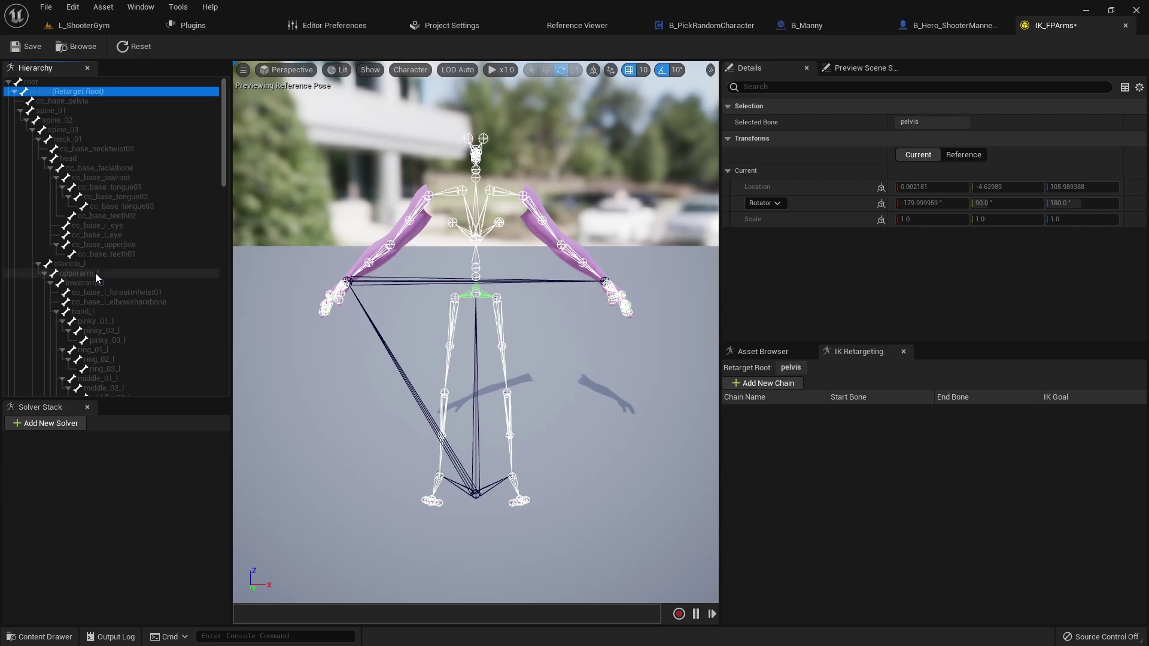
# Add a Full Body IK solver and set the pelvis as its root bone
pyautogui.click(39, 424)
pyautogui.click(46, 481)
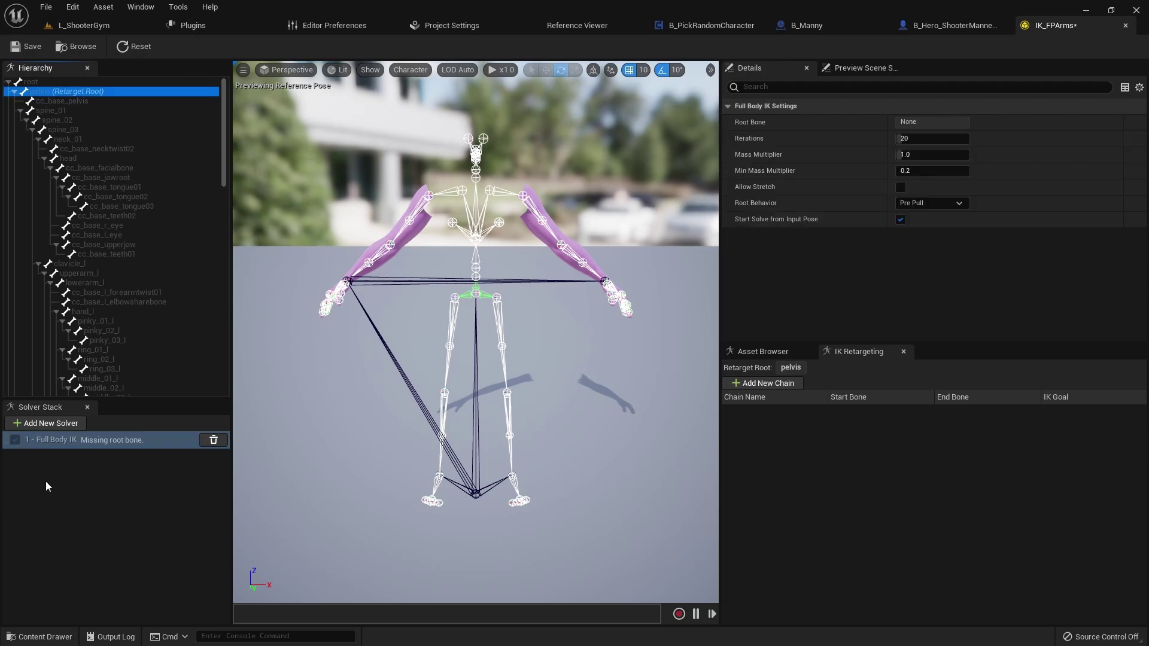
pyautogui.rightClick(71, 91)
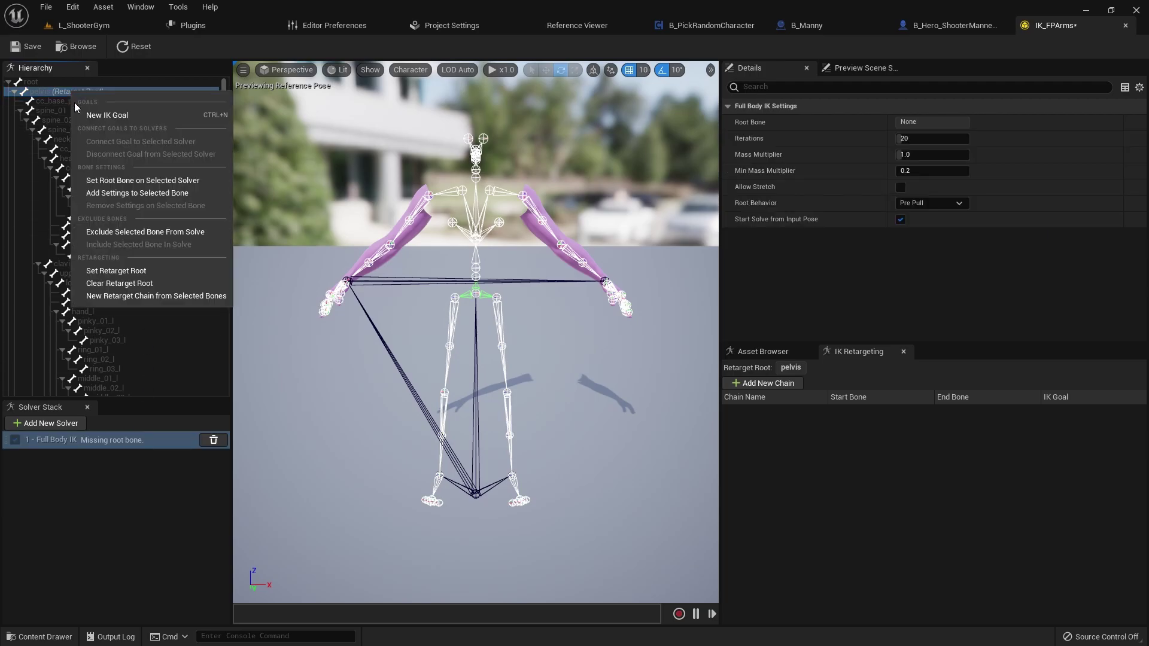
pyautogui.click(138, 181)
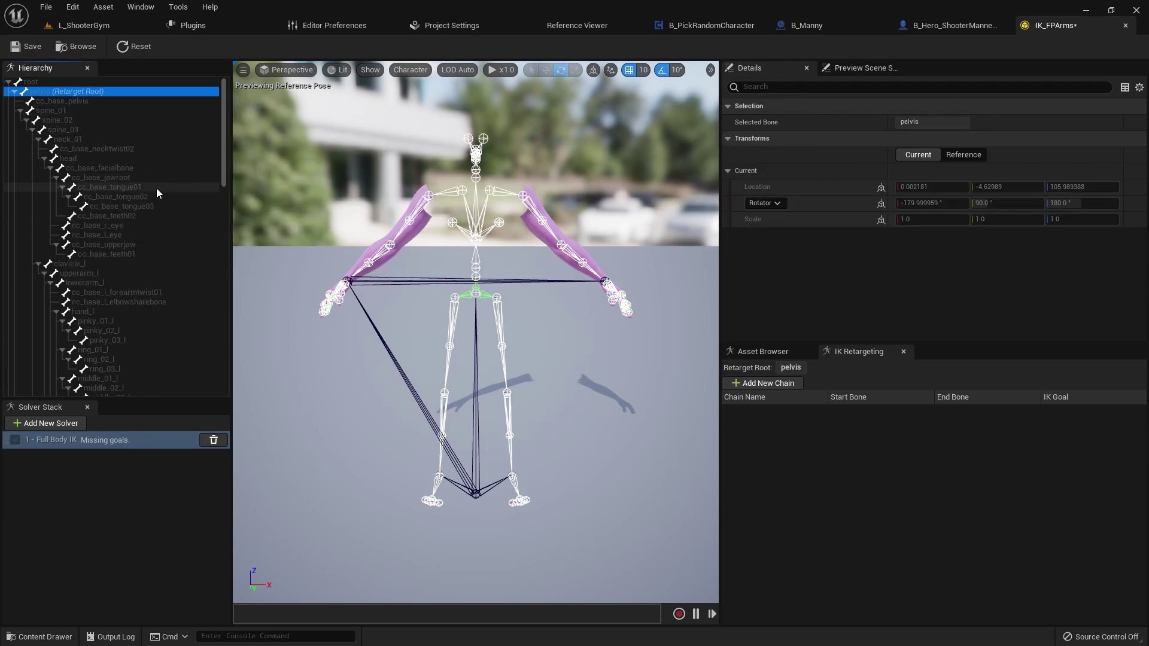
pyautogui.click(109, 439)
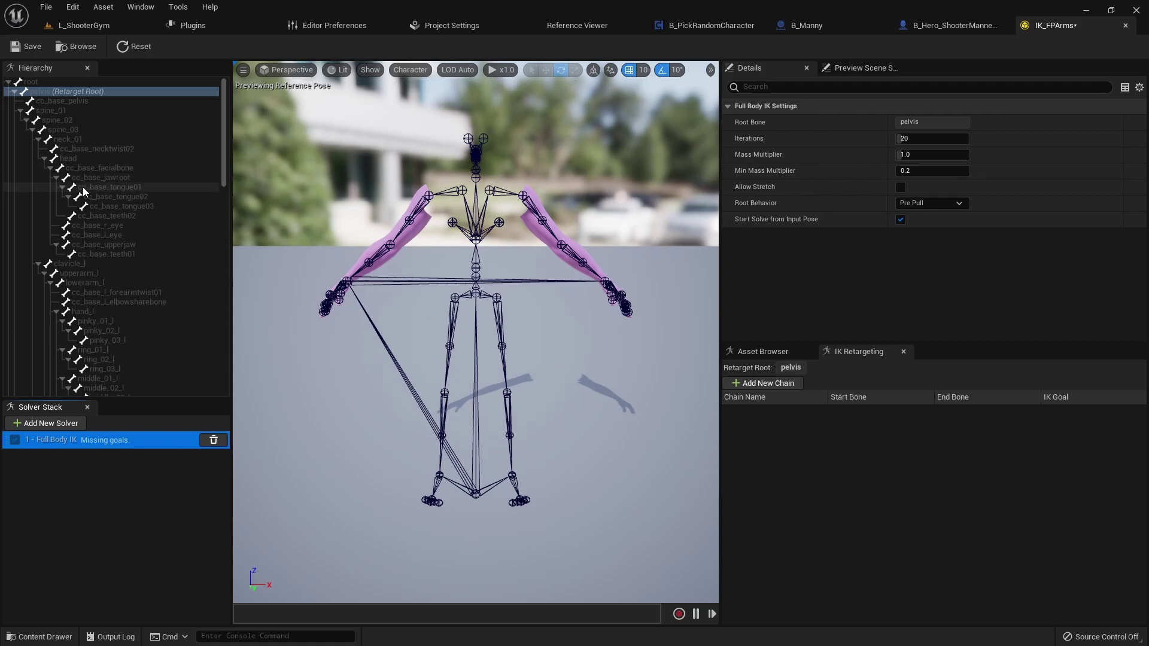
# Select the clavicle_l bone together with all left finger bones from pinky_01_l through thumb_03_l
pyautogui.scroll(-3, 90, 197)
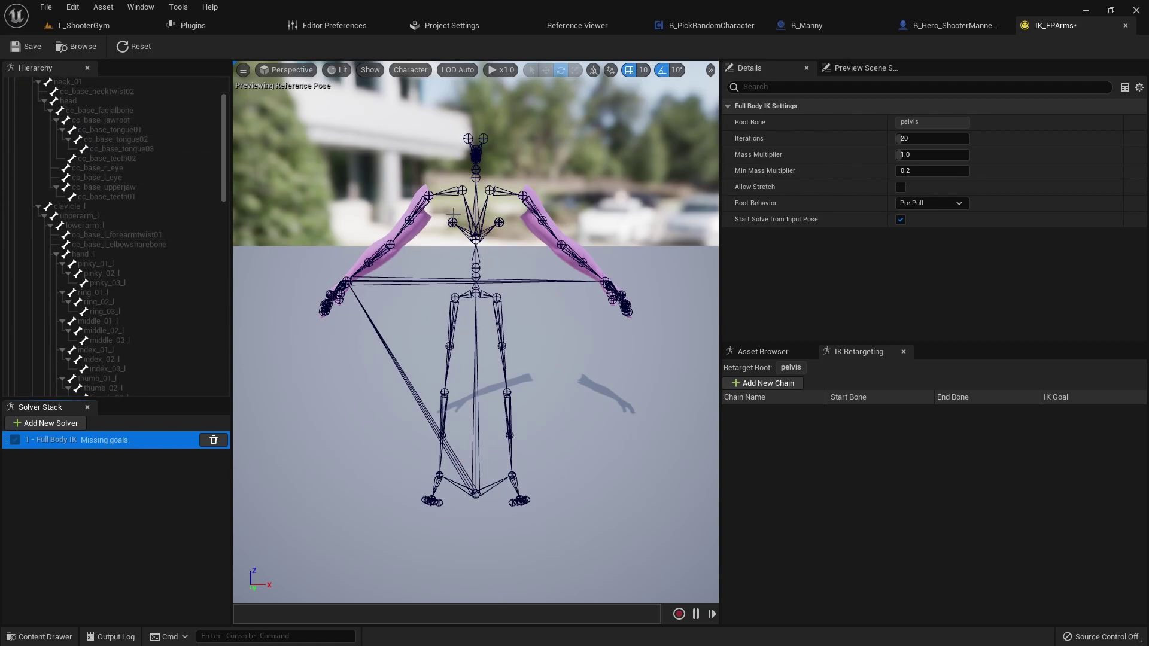
pyautogui.click(71, 206)
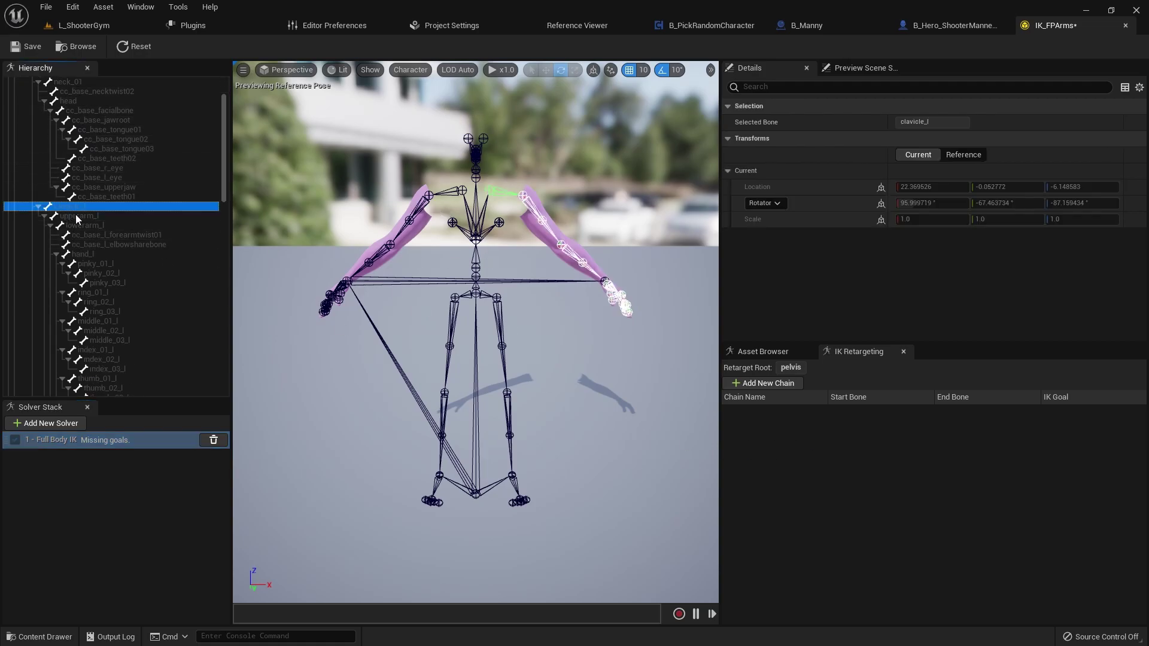
pyautogui.scroll(-4, 135, 257)
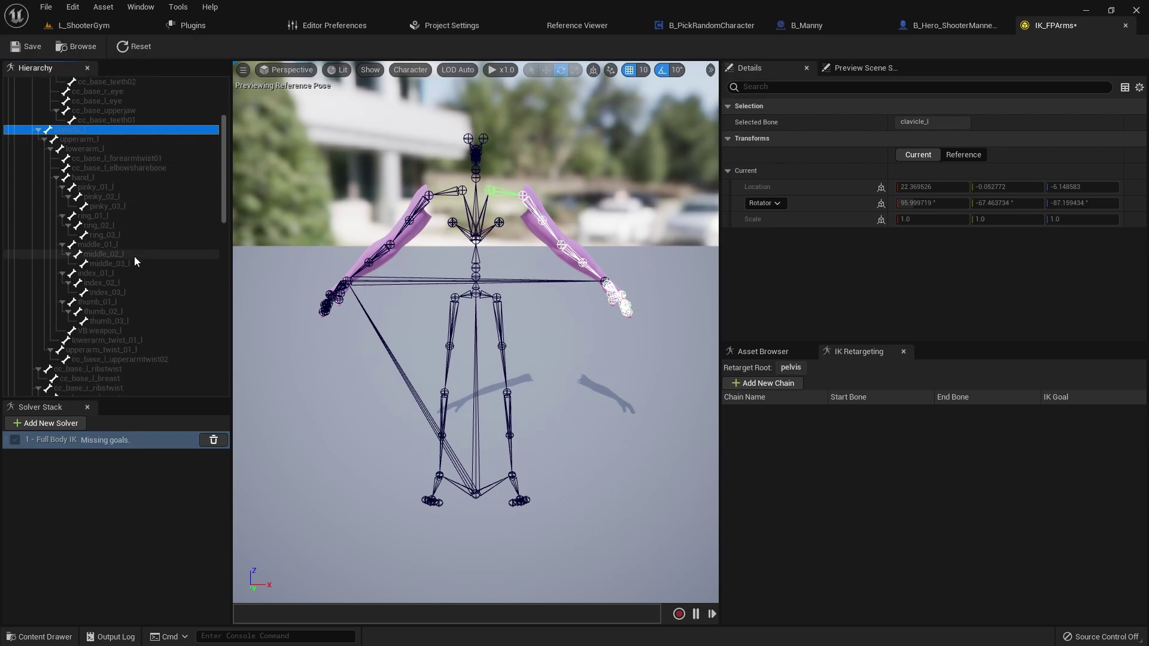
pyautogui.keyDown('ctrl'); pyautogui.click(95, 189); pyautogui.keyUp('ctrl')
pyautogui.scroll(-1, 111, 233)
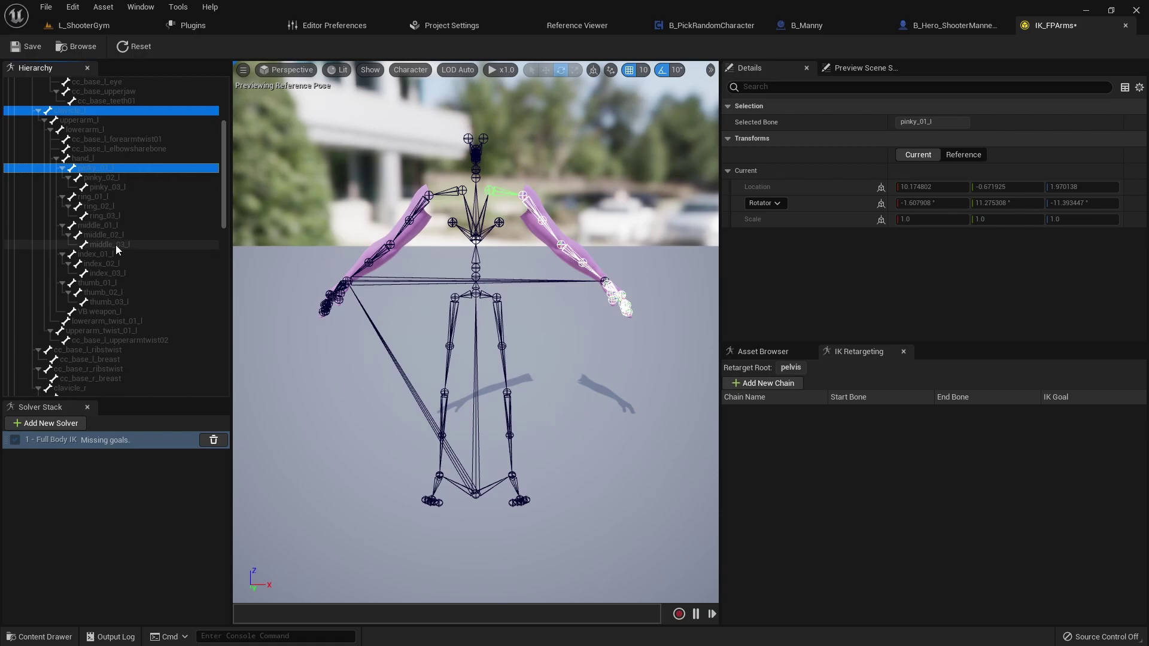
pyautogui.keyDown('shift'); pyautogui.click(109, 301); pyautogui.keyUp('shift')
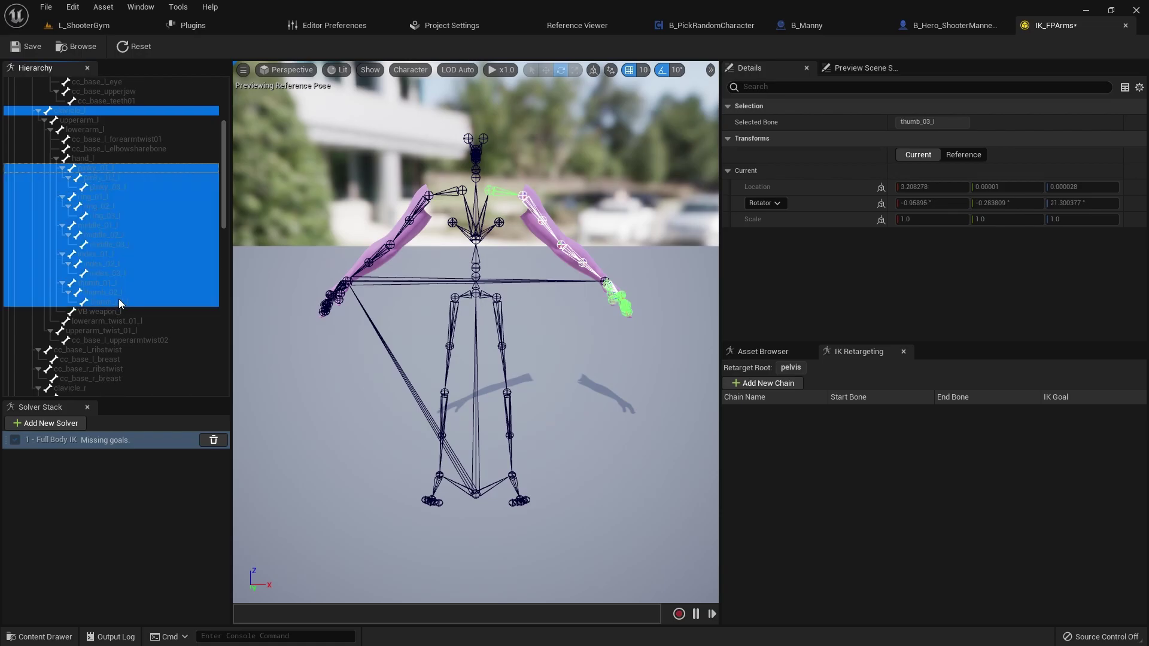
# Add the clavicle_r bone and all right finger bones from ring_01_r through pinky_03_r to the selection
pyautogui.scroll(-4, 119, 299)
pyautogui.scroll(-2, 114, 301)
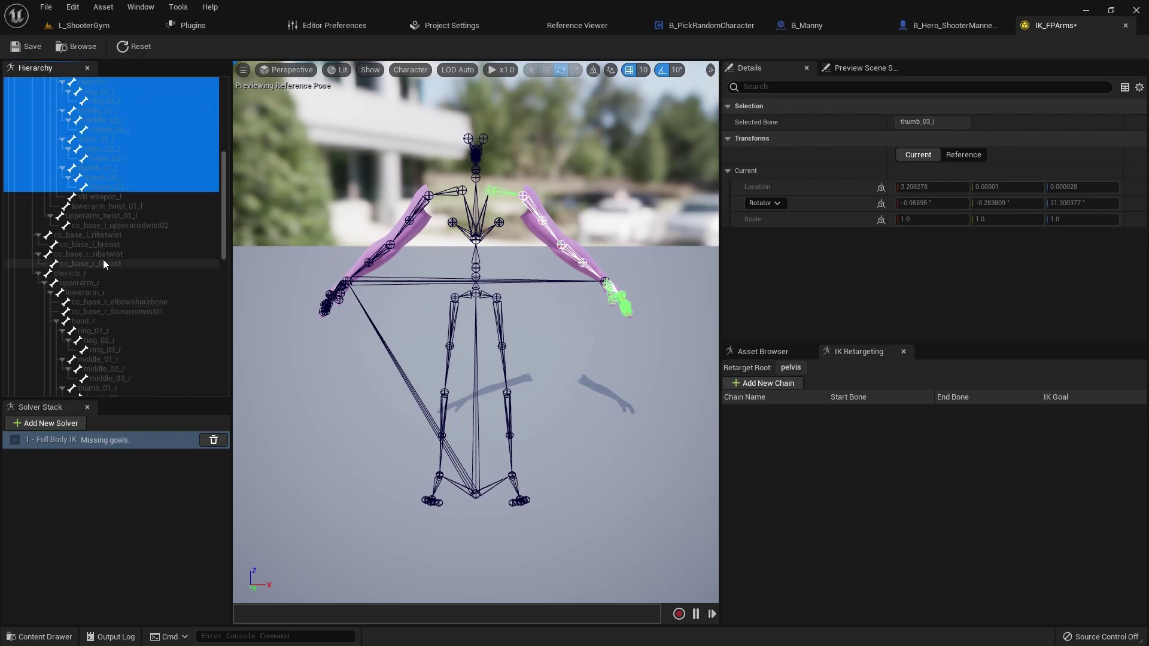
pyautogui.scroll(-1, 103, 259)
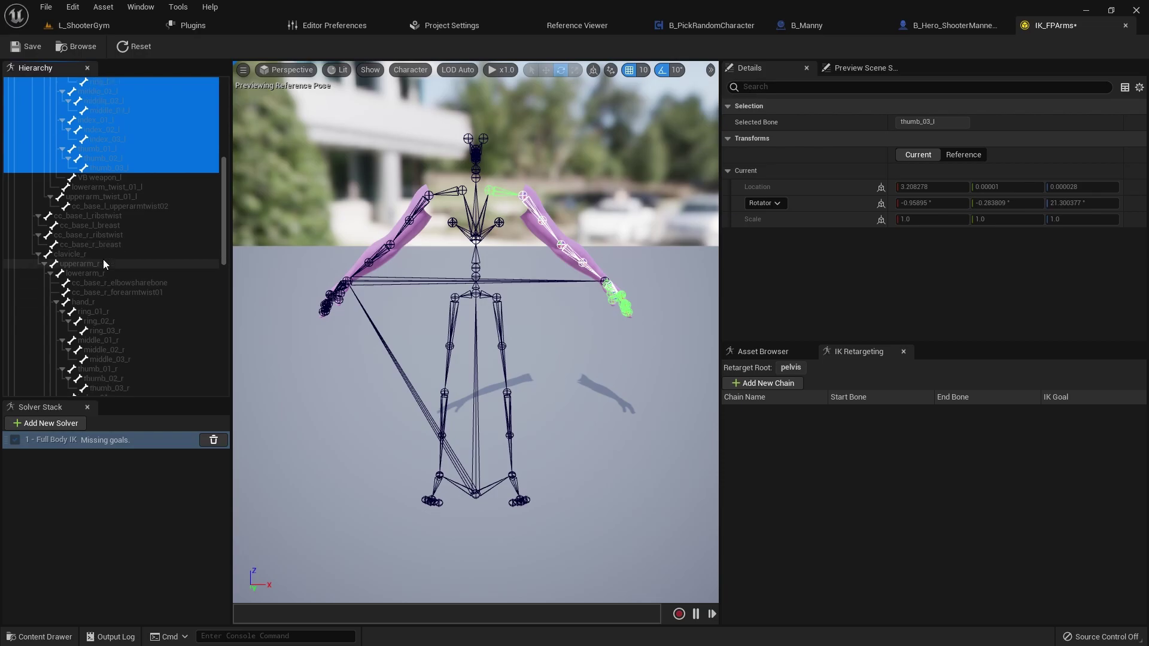
pyautogui.keyDown('ctrl'); pyautogui.click(69, 254); pyautogui.keyUp('ctrl')
pyautogui.scroll(-4, 120, 296)
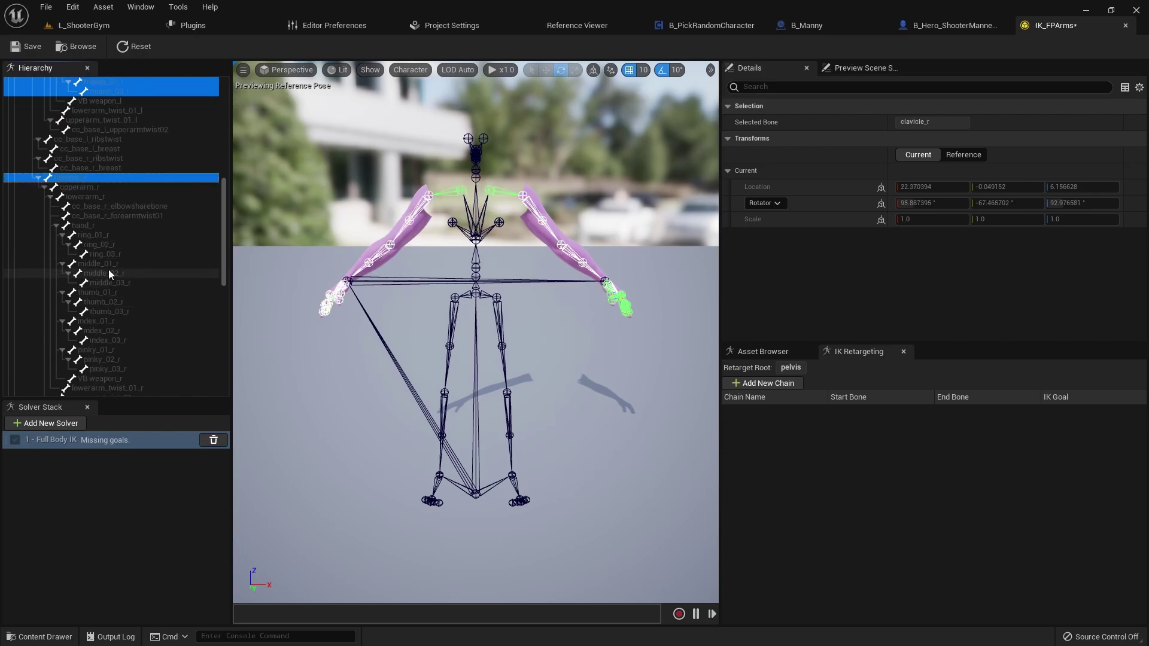
pyautogui.keyDown('ctrl'); pyautogui.click(95, 234); pyautogui.keyUp('ctrl')
pyautogui.scroll(-3, 119, 272)
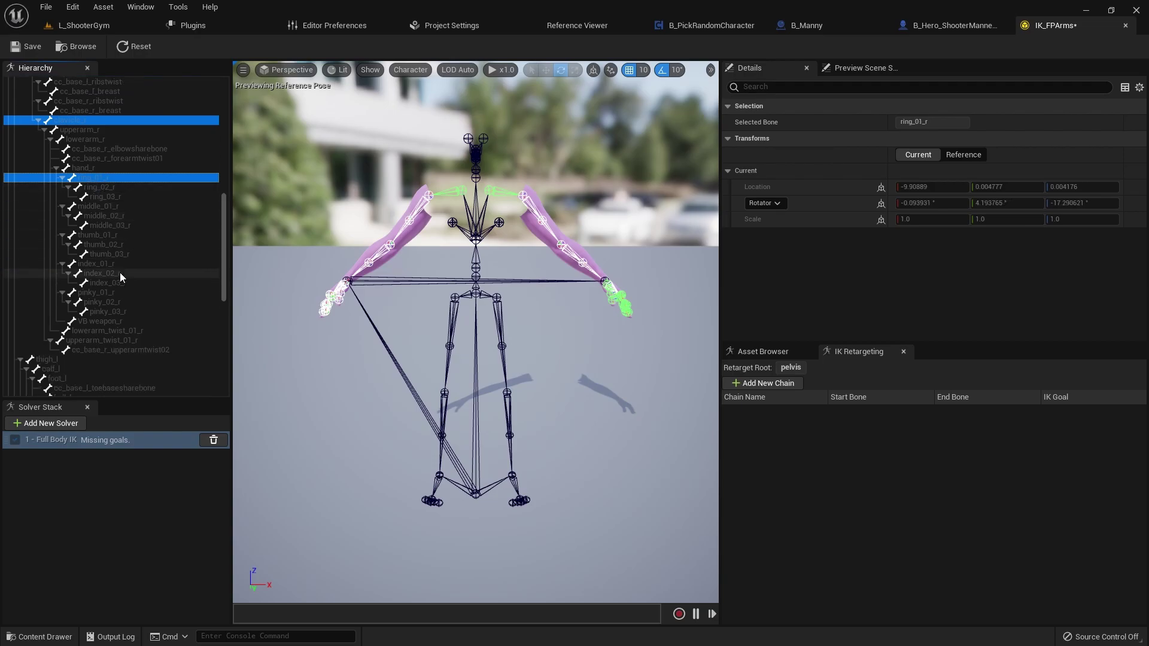
pyautogui.keyDown('shift'); pyautogui.click(120, 311); pyautogui.keyUp('shift')
pyautogui.scroll(-3, 117, 307)
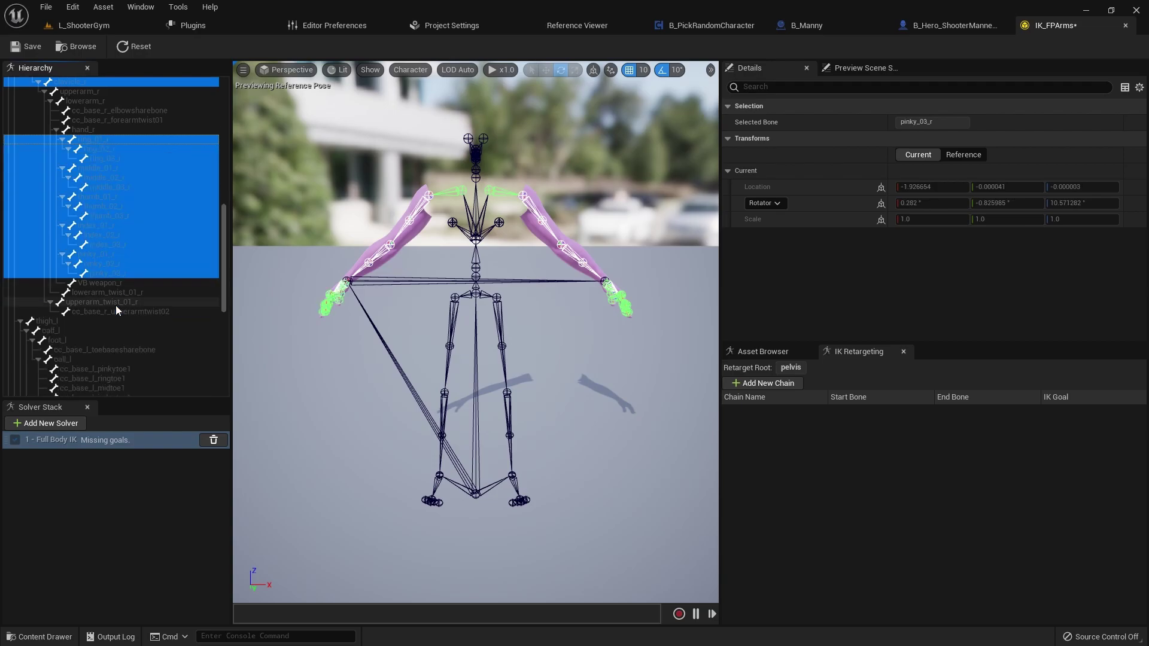
# Create new retarget chains from the selected bones and name the clavicle_l chain LeftClavicle
pyautogui.scroll(2, 116, 305)
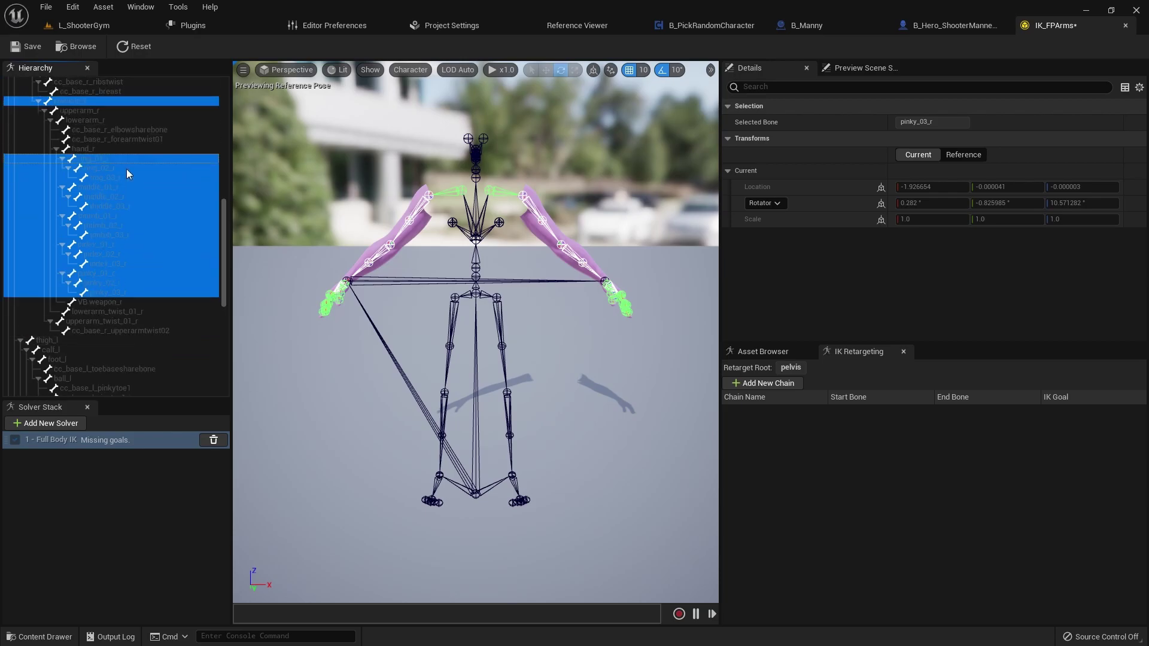
pyautogui.rightClick(127, 169)
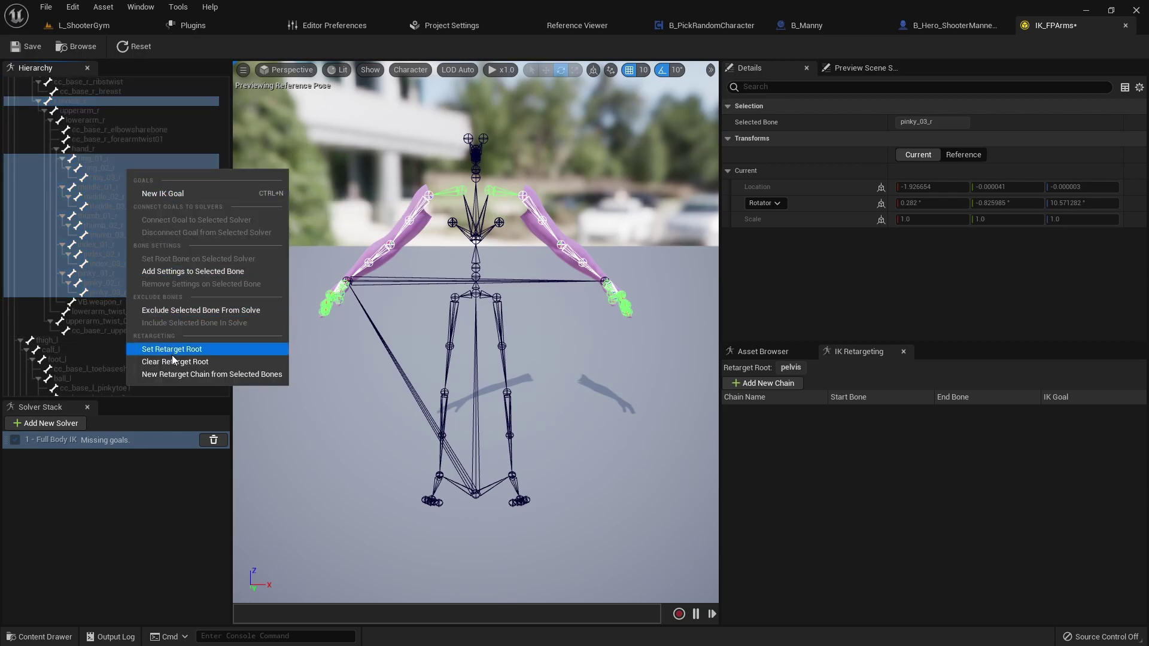
pyautogui.click(220, 375)
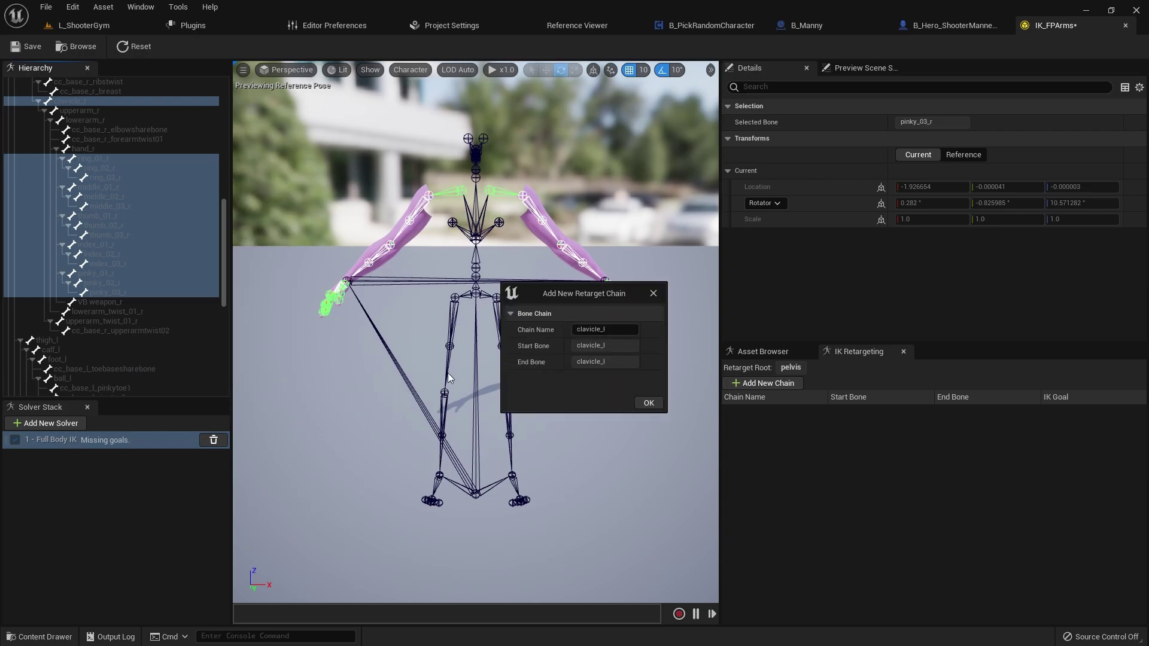
pyautogui.click(572, 325)
pyautogui.write('LeftClavicle')
pyautogui.click(648, 402)
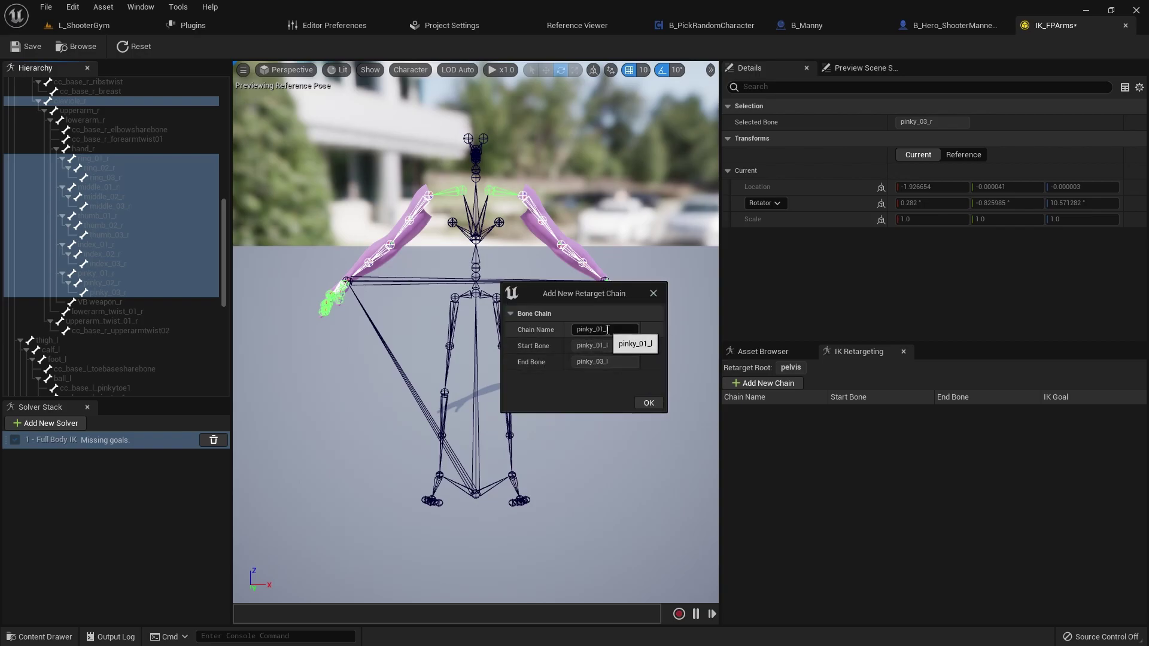
# Name the pinky_01_l chain LeftPinky and the ring_01_l chain LeftRing
pyautogui.click(616, 329)
pyautogui.write('LeftPinky')
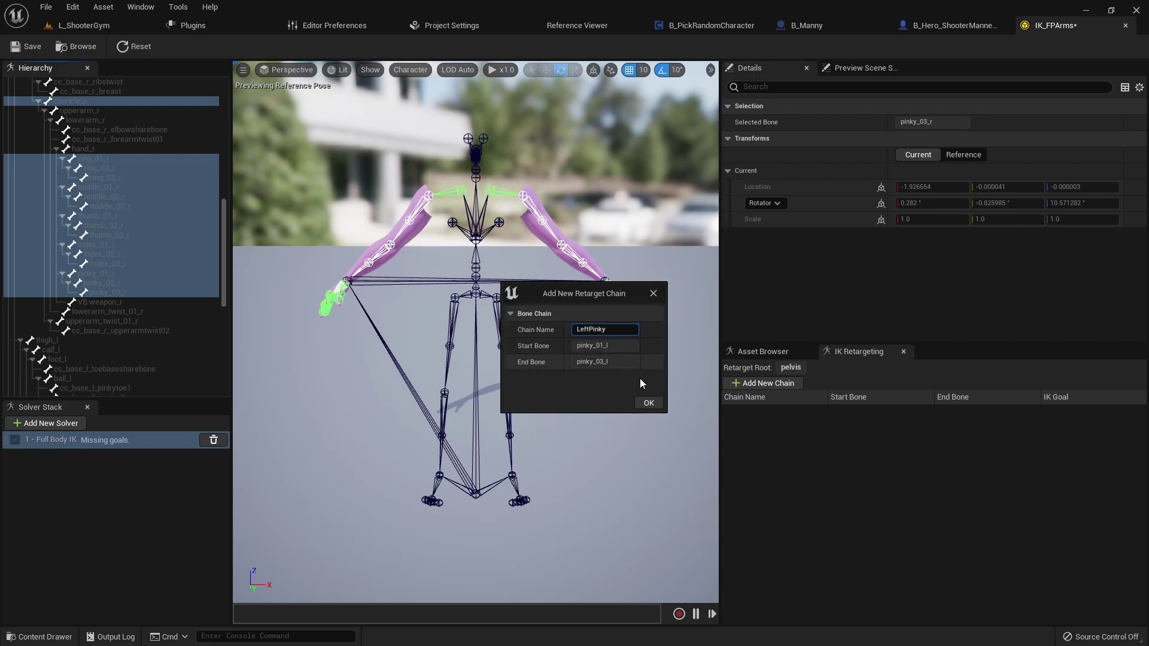
pyautogui.click(649, 403)
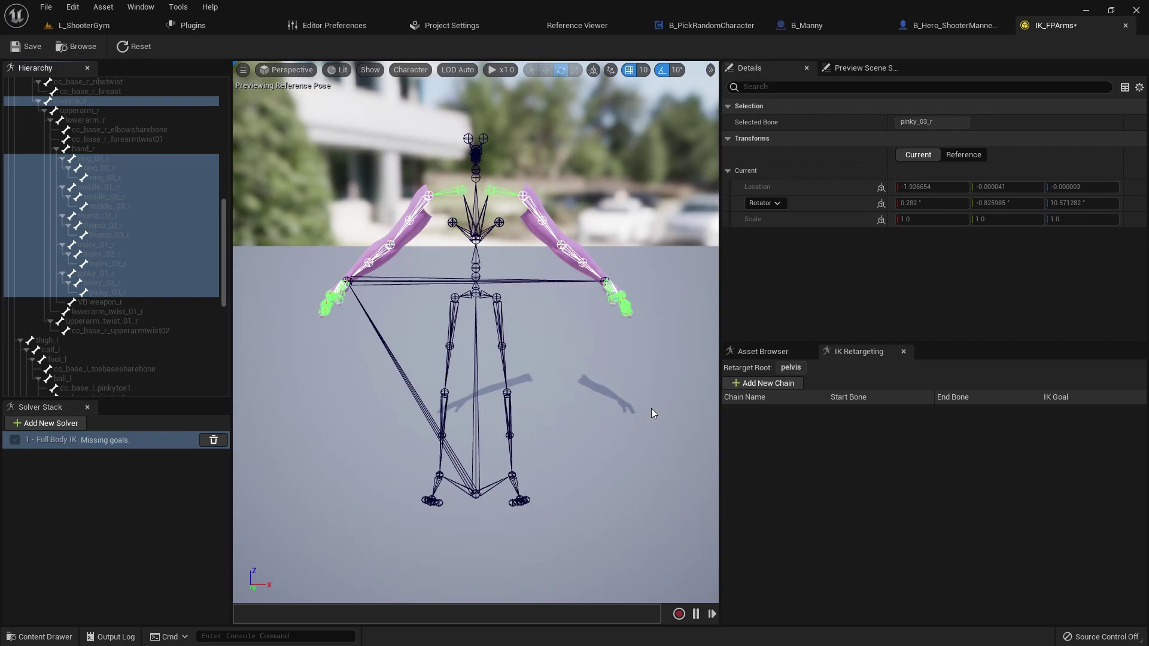
pyautogui.click(582, 327)
pyautogui.doubleClick(582, 329)
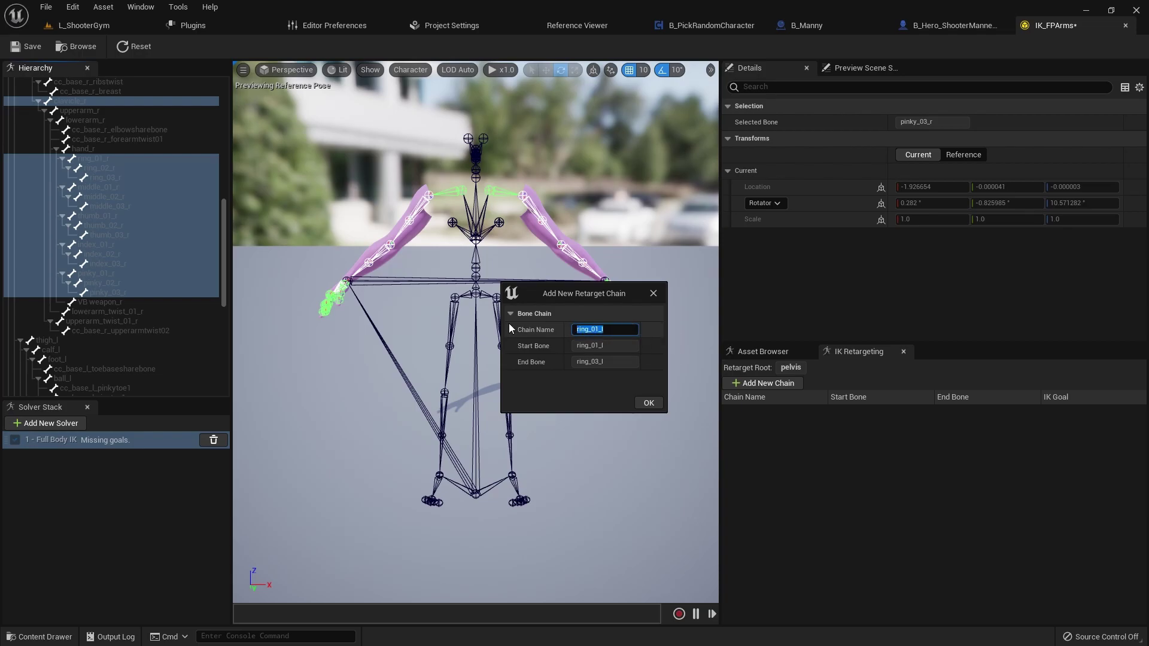
pyautogui.write('LeftRing')
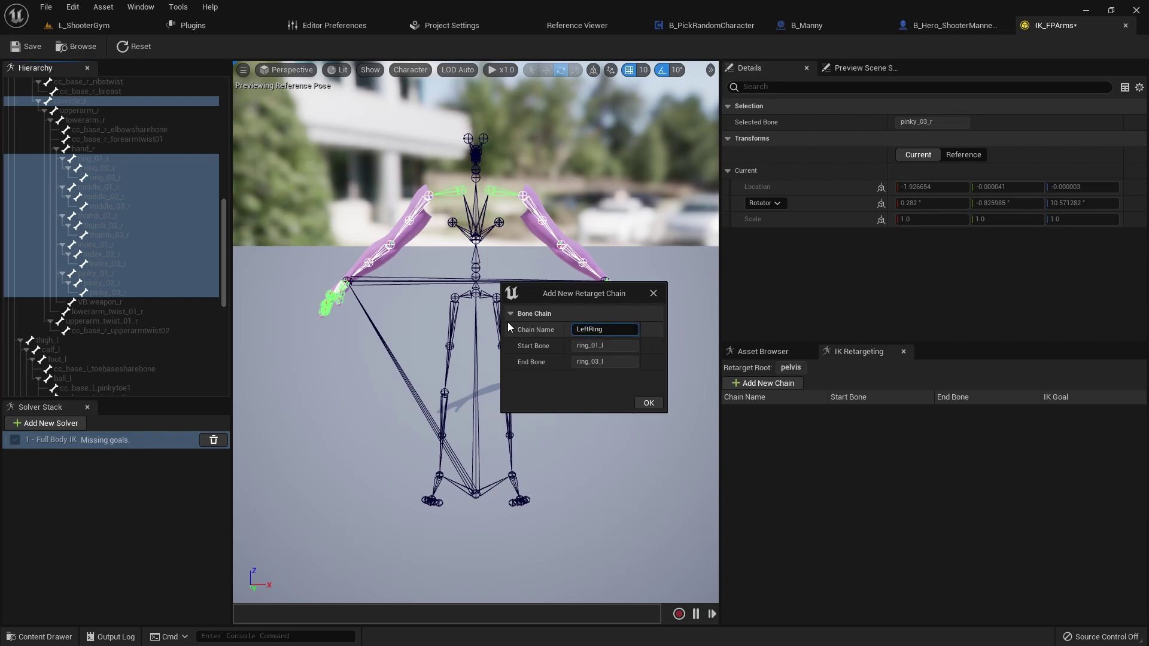
pyautogui.click(647, 400)
# Name the middle_01_l chain LeftMiddle and the index_01_l chain LeftIndex
pyautogui.click(622, 328)
pyautogui.doubleClick(622, 328)
pyautogui.write('LeftMiddle')
pyautogui.click(648, 402)
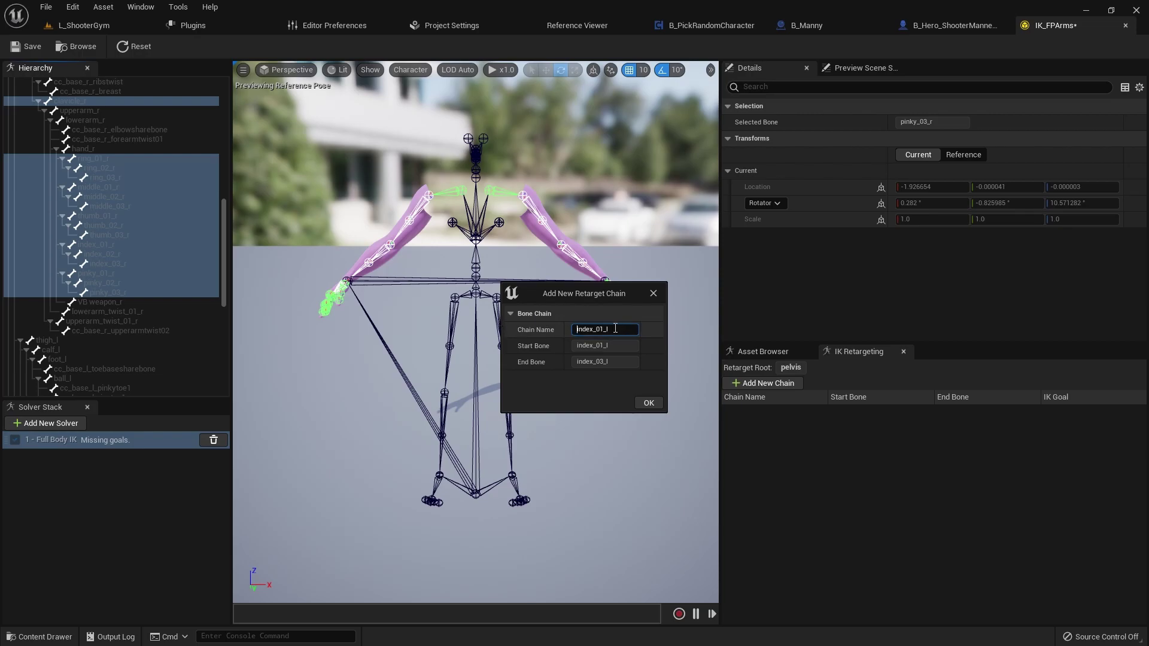
pyautogui.doubleClick(615, 328)
pyautogui.write('Lef')
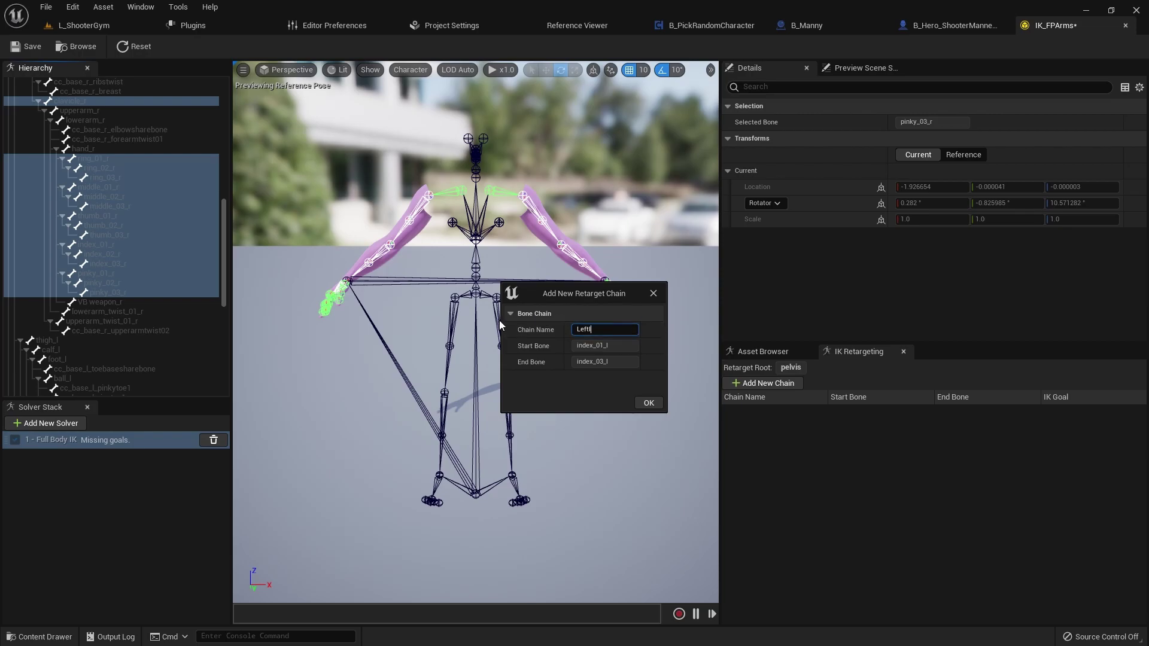
pyautogui.write('tIndex')
pyautogui.press('Return')
pyautogui.press('Return')
# Name the thumb_01_l to thumb_03_l retarget chain LeftThumb
pyautogui.write('Lef')
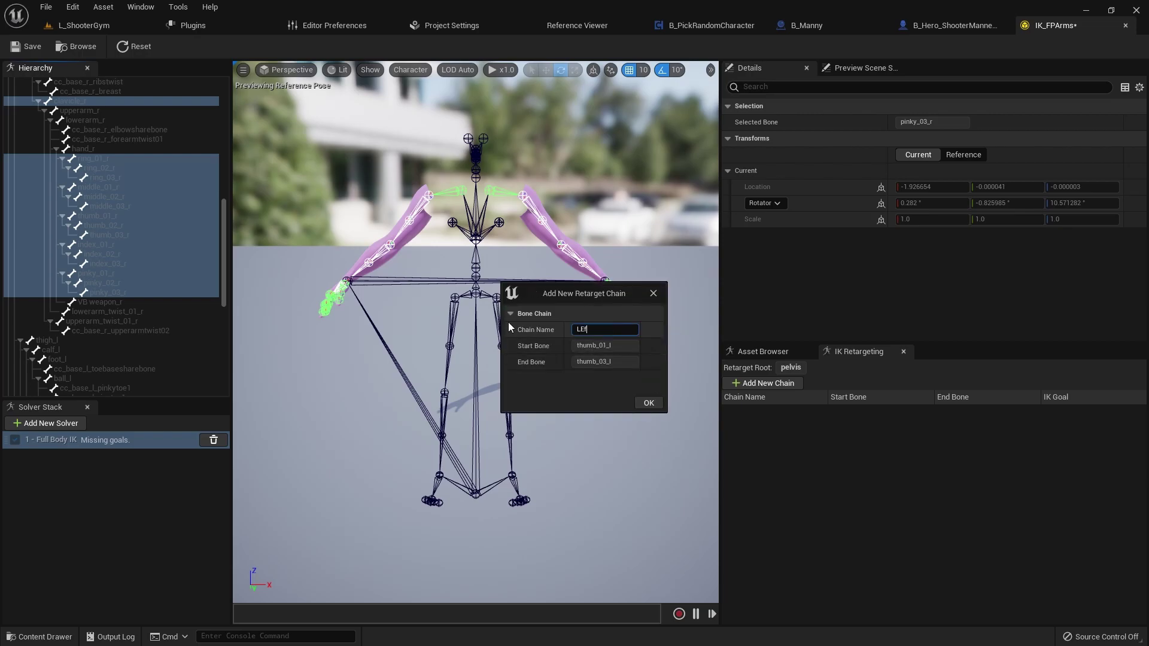
pyautogui.write('tThumb')
pyautogui.click(648, 404)
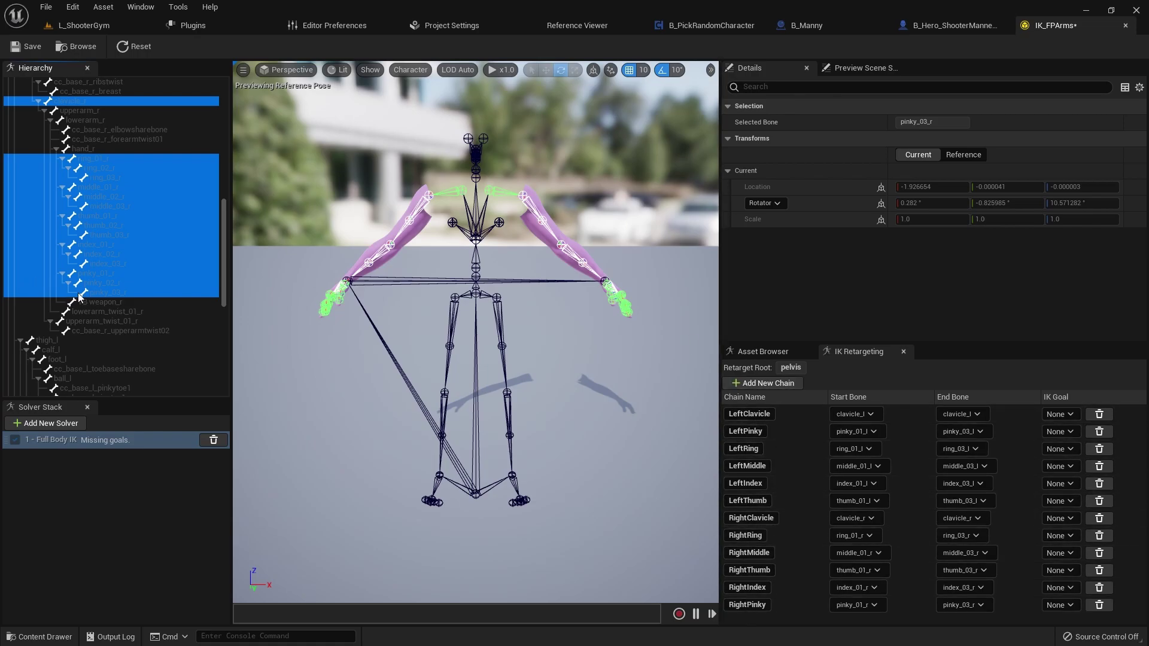
# Select the upperarm_twist_01_l bone together with cc_base_l_forearmtwist01 in the bone hierarchy
pyautogui.scroll(5, 89, 335)
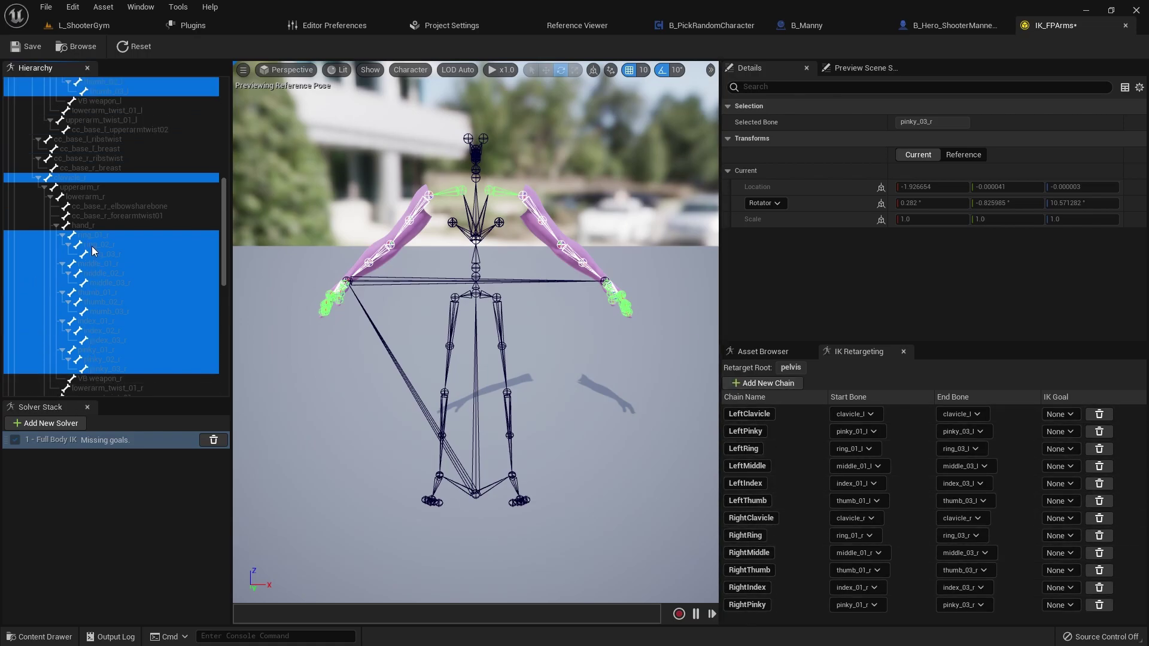
pyautogui.scroll(3, 90, 235)
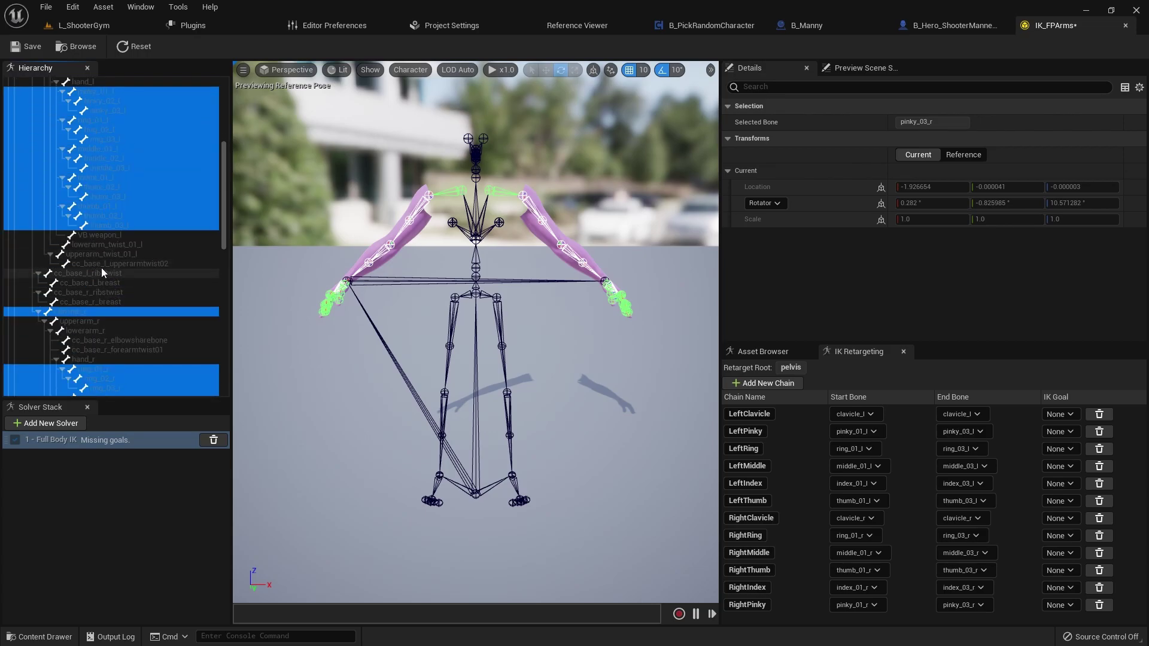
pyautogui.click(92, 255)
pyautogui.scroll(-3, 94, 264)
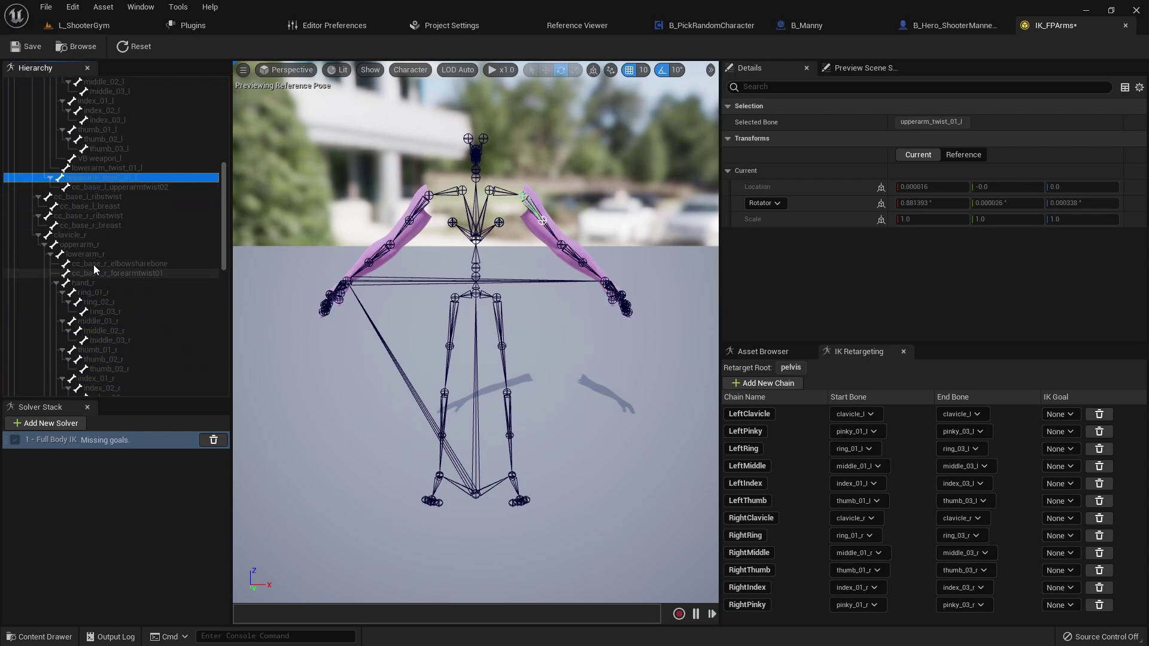
pyautogui.scroll(5, 120, 211)
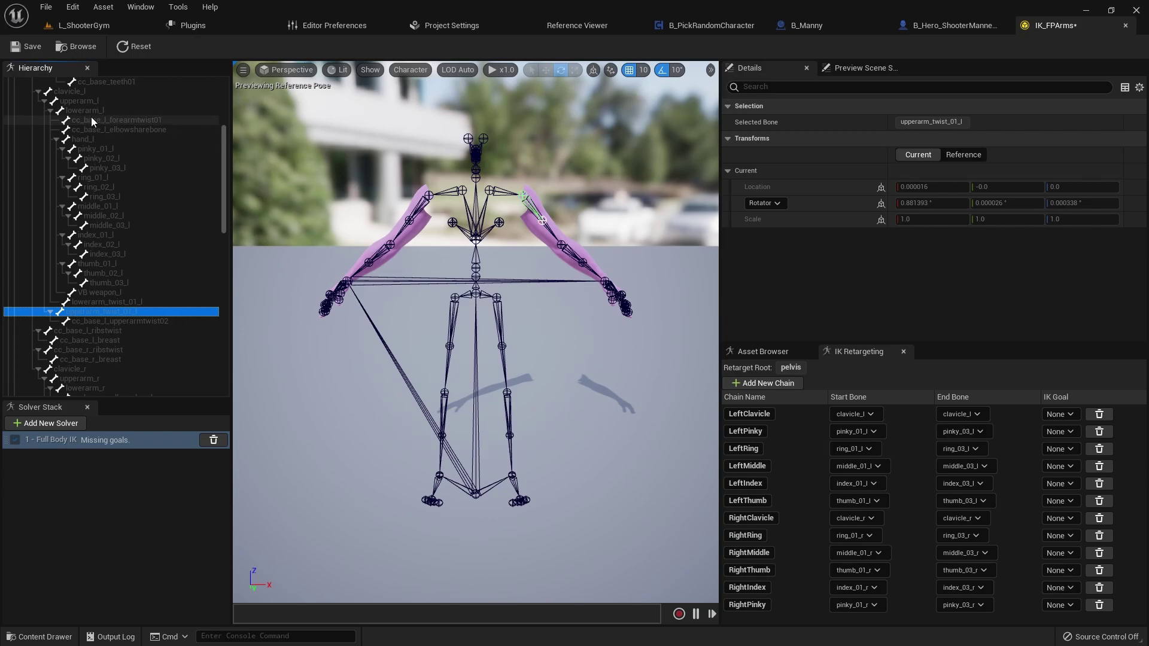
pyautogui.keyDown('ctrl'); pyautogui.click(127, 122); pyautogui.keyUp('ctrl')
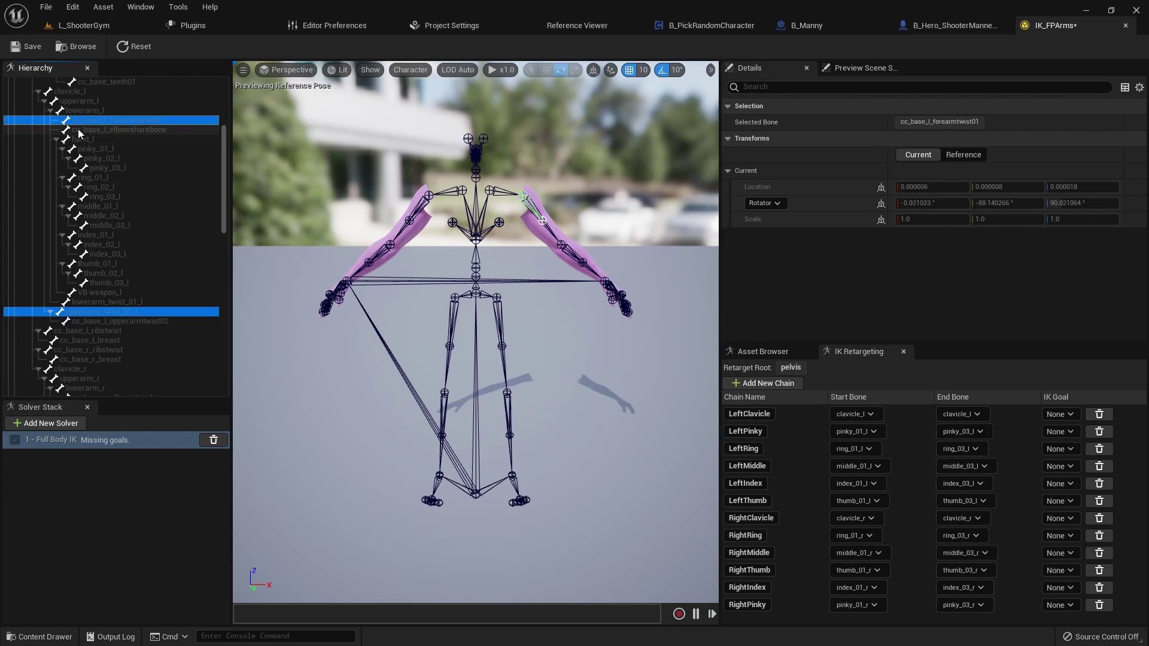
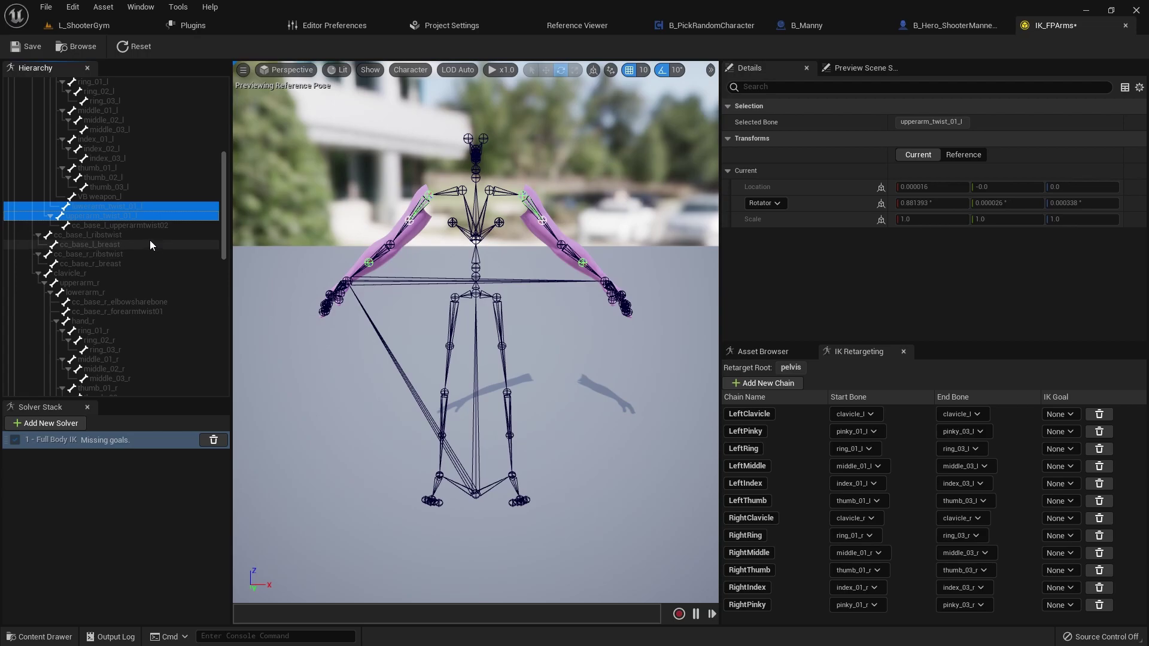
# Create retarget chains from the selected upper and lower arm twist bones, naming the lowerarm_twist_01_r chain LeftLowerArmTwist01
pyautogui.rightClick(117, 218)
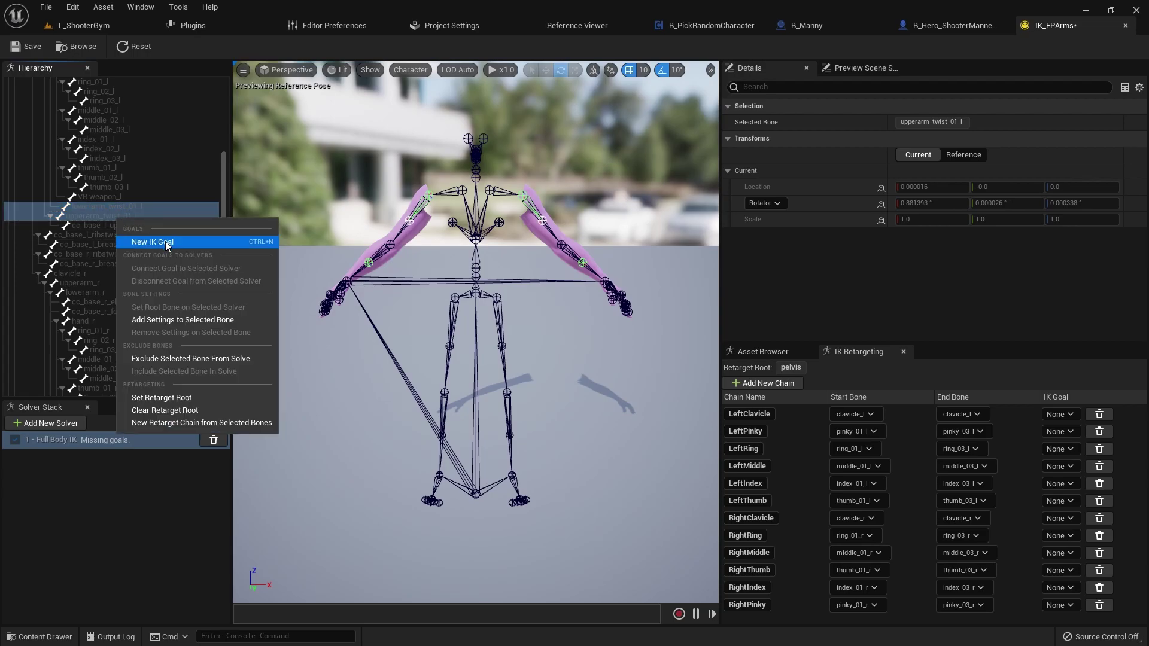
pyautogui.click(178, 423)
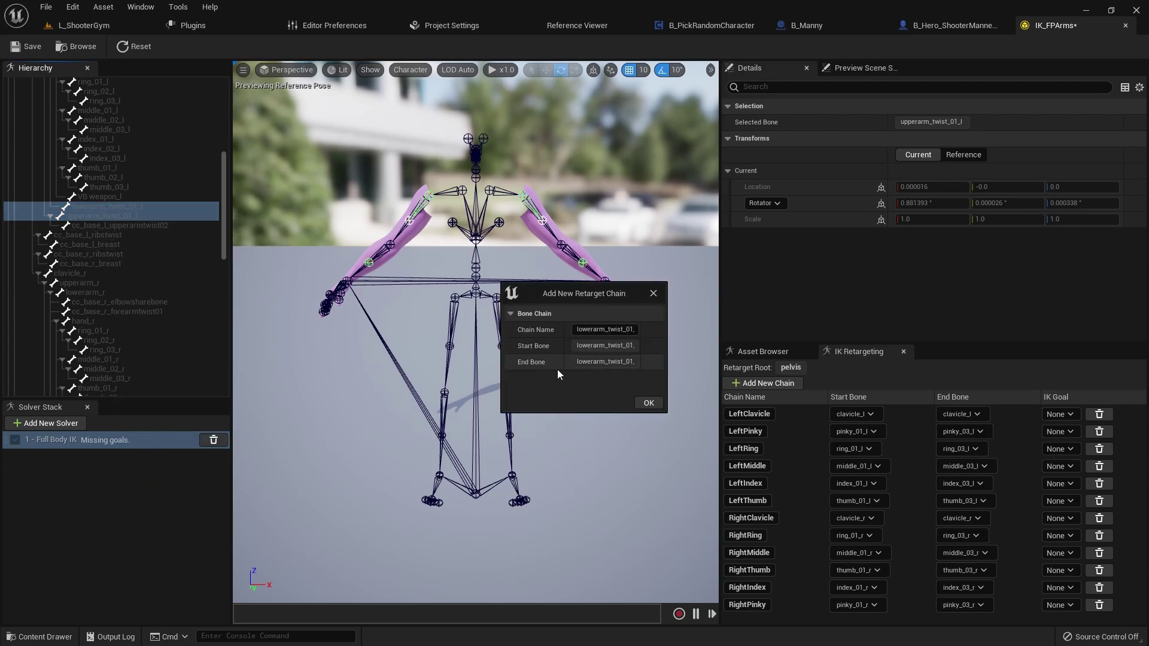
pyautogui.click(577, 330)
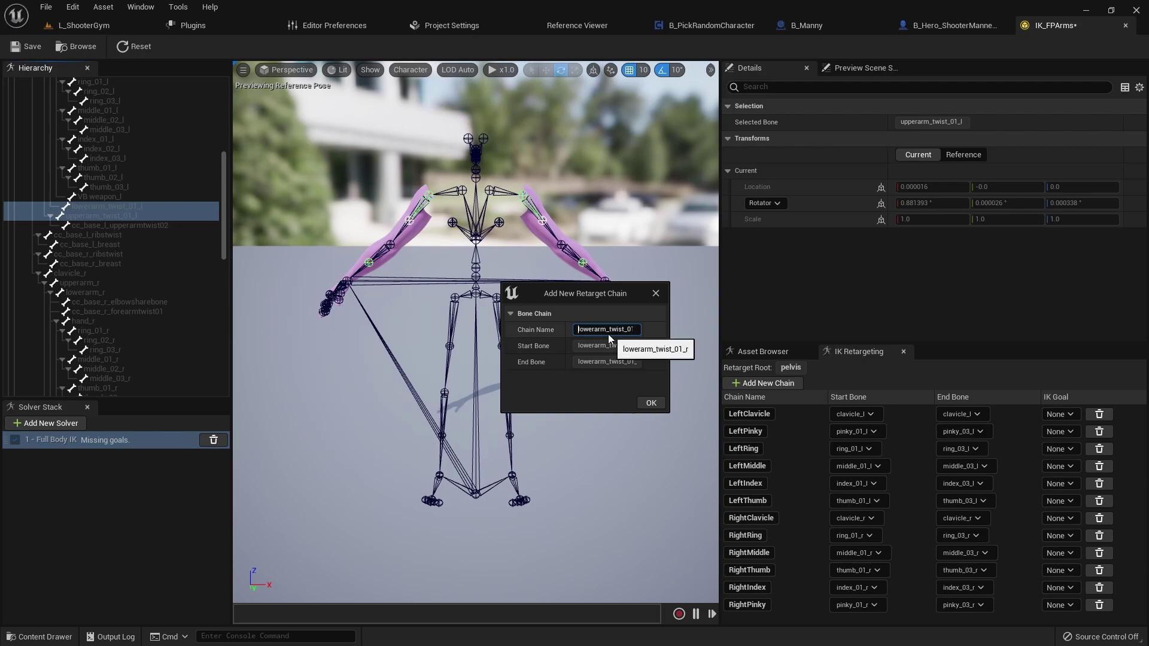
pyautogui.moveTo(579, 330); pyautogui.dragTo(691, 331)
pyautogui.write('LEft')
pyautogui.press('BackSpace')
pyautogui.press('BackSpace')
pyautogui.press('BackSpace')
pyautogui.write('eftLwoe')
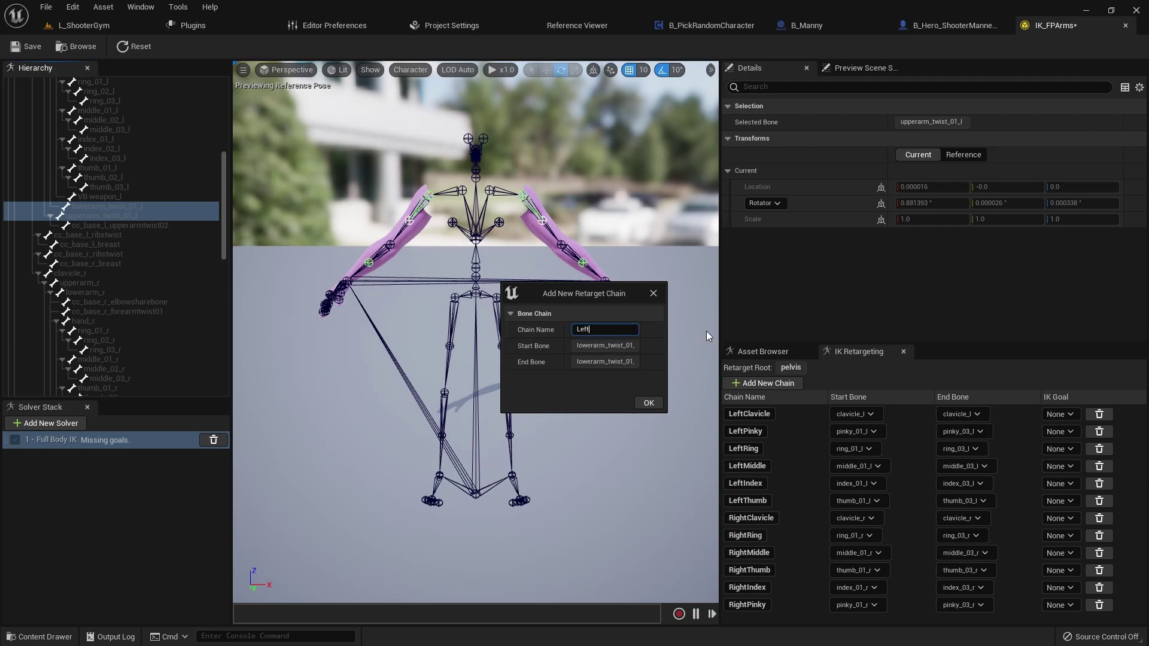
pyautogui.press('BackSpace')
pyautogui.press('BackSpace')
pyautogui.press('BackSpace')
pyautogui.write('owerArmTwist')
pyautogui.press('Return')
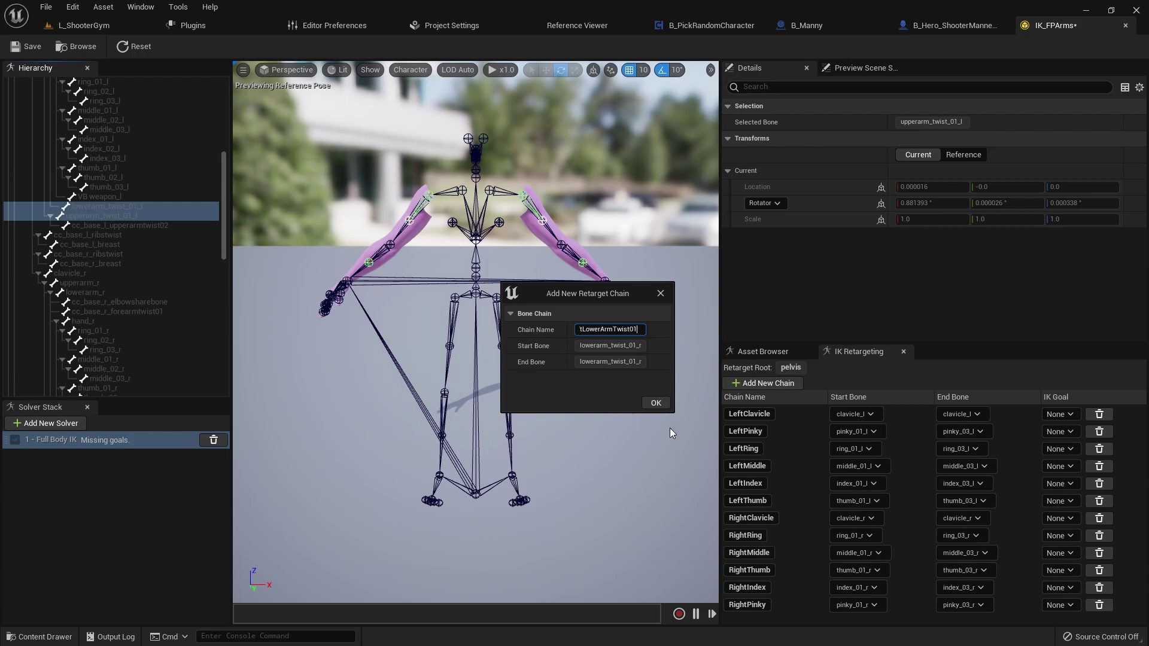
# Name the upperarm_twist_01_r retarget chain RightUpperArmTwist01
pyautogui.click(598, 329)
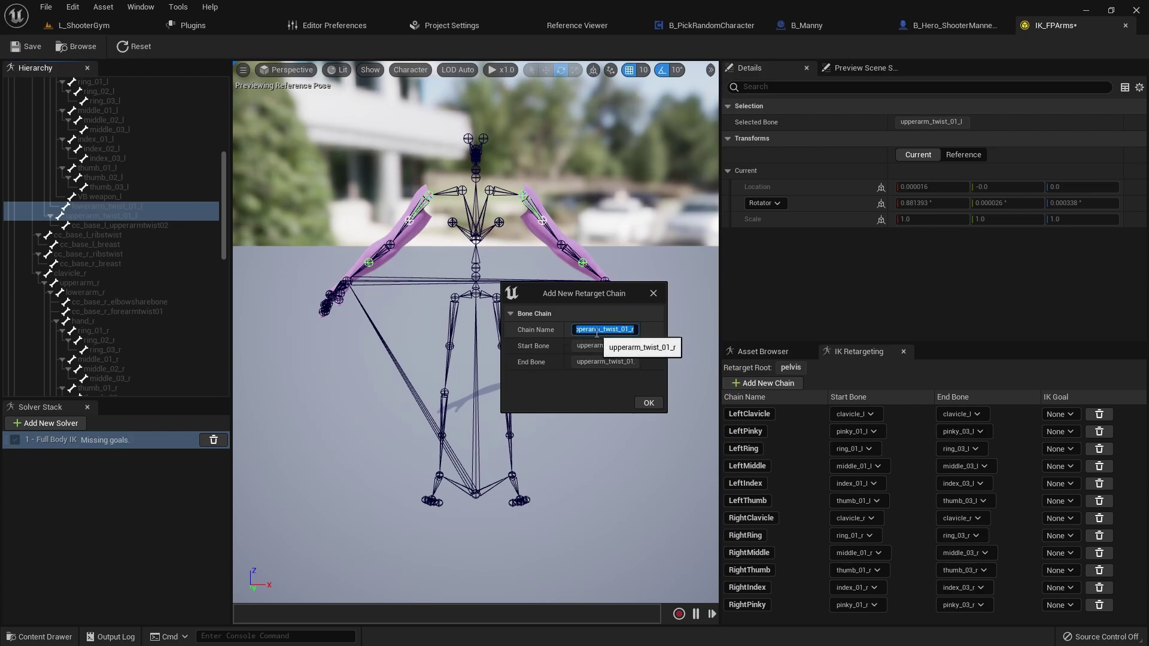
pyautogui.write('R')
pyautogui.write('ightUpper')
pyautogui.write('ArmTwist')
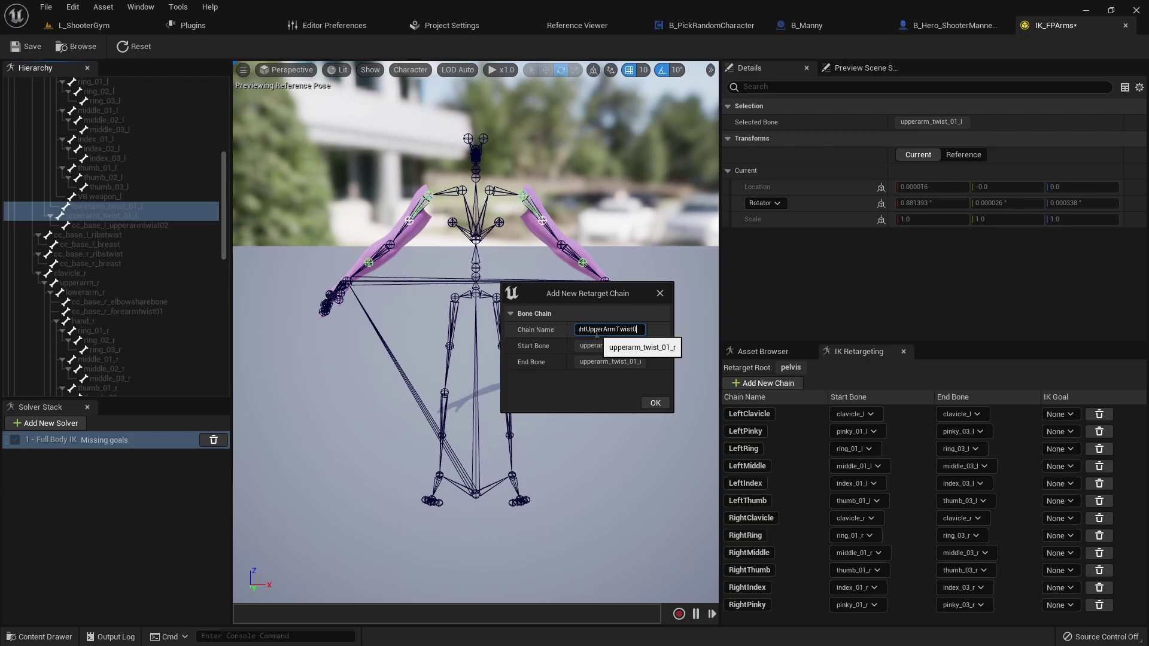
pyautogui.click(652, 403)
# Name the lowerarm_twist_01_l retarget chain LeftUpperArmTwist02
pyautogui.click(603, 330)
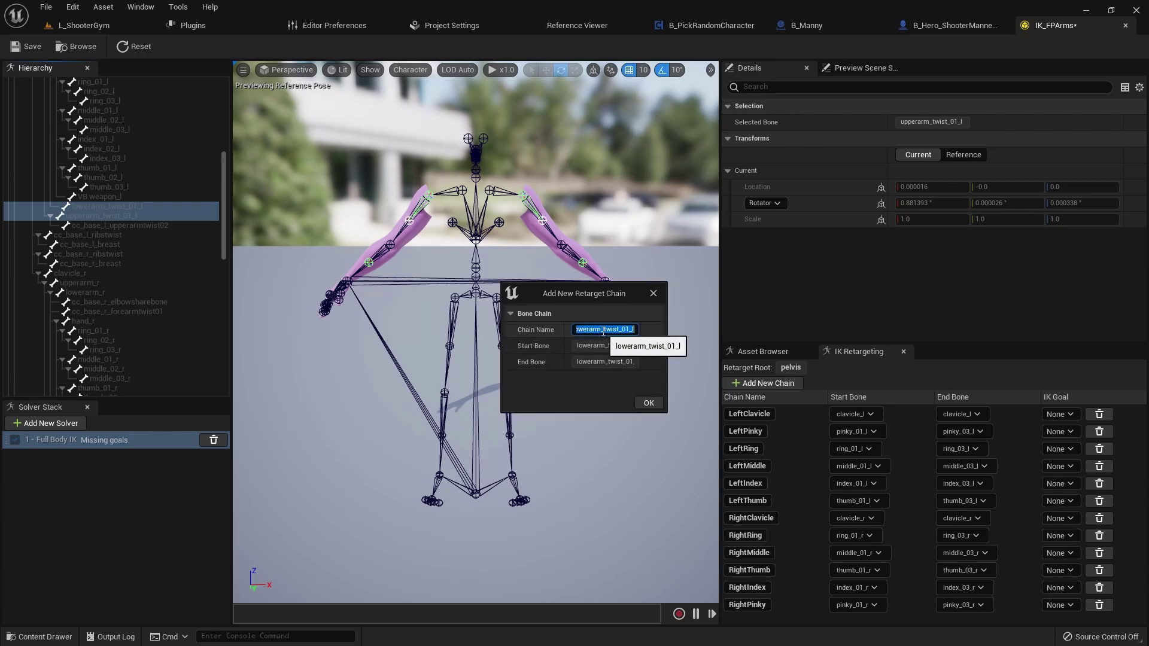
pyautogui.write('L')
pyautogui.write('eftUpperArmTwist02')
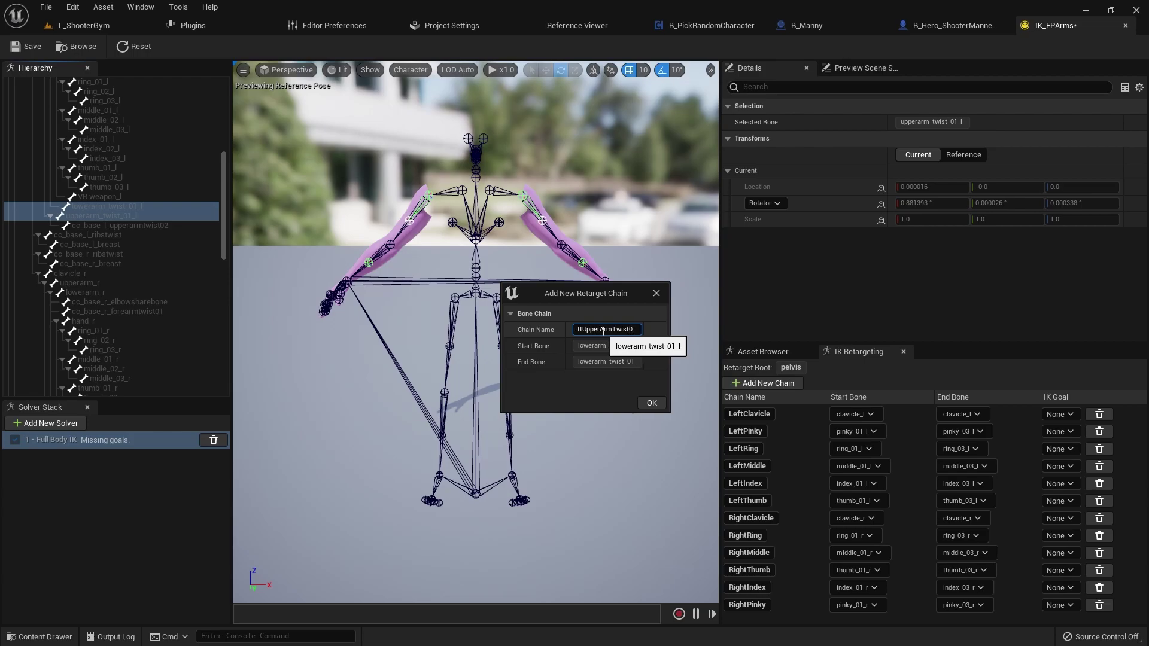
pyautogui.click(655, 402)
# Name the upperarm_twist_01_l retarget chain LeftUpperArmTwist01
pyautogui.doubleClick(603, 329)
pyautogui.write('LeftUpp')
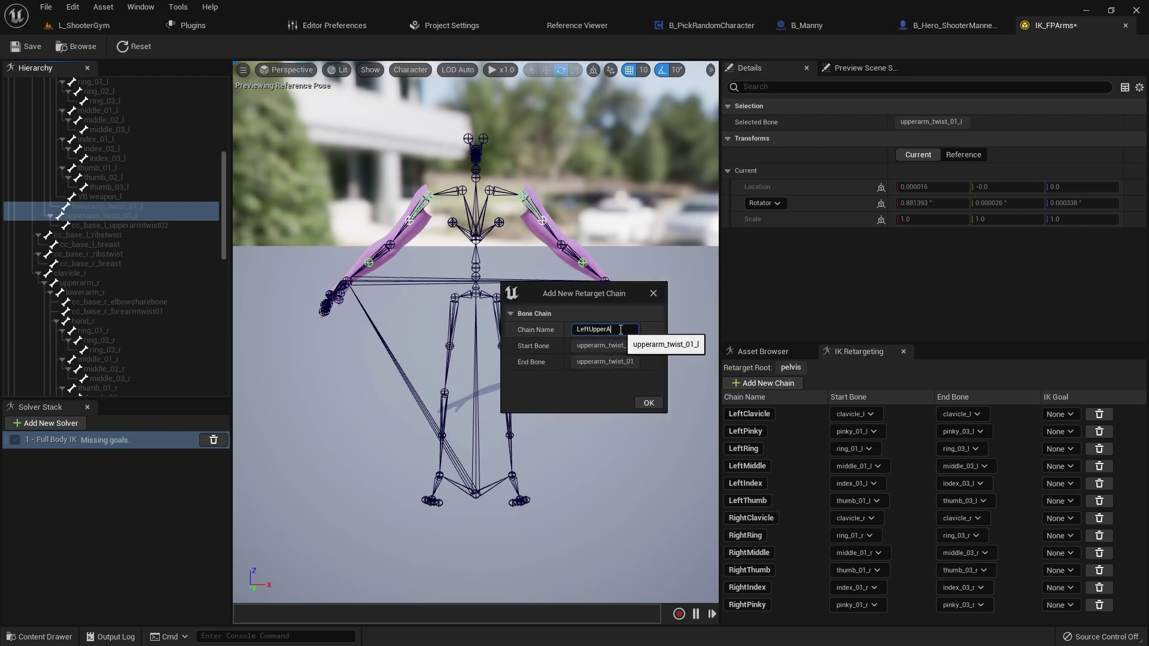
pyautogui.write('erArmTwist01')
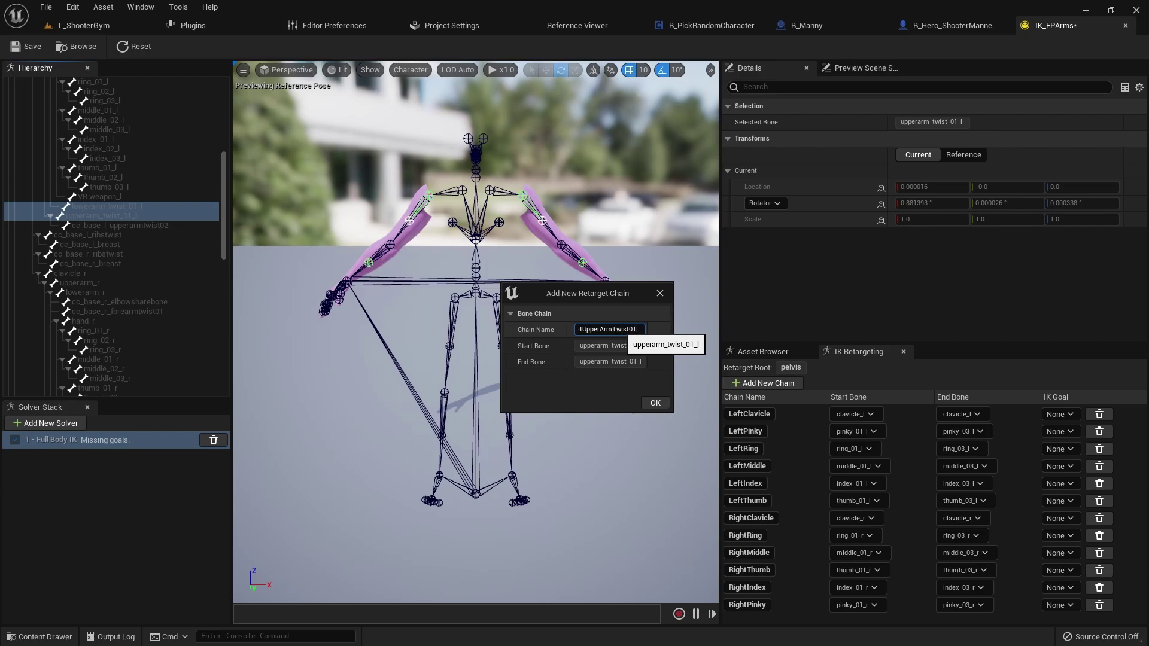
pyautogui.click(649, 401)
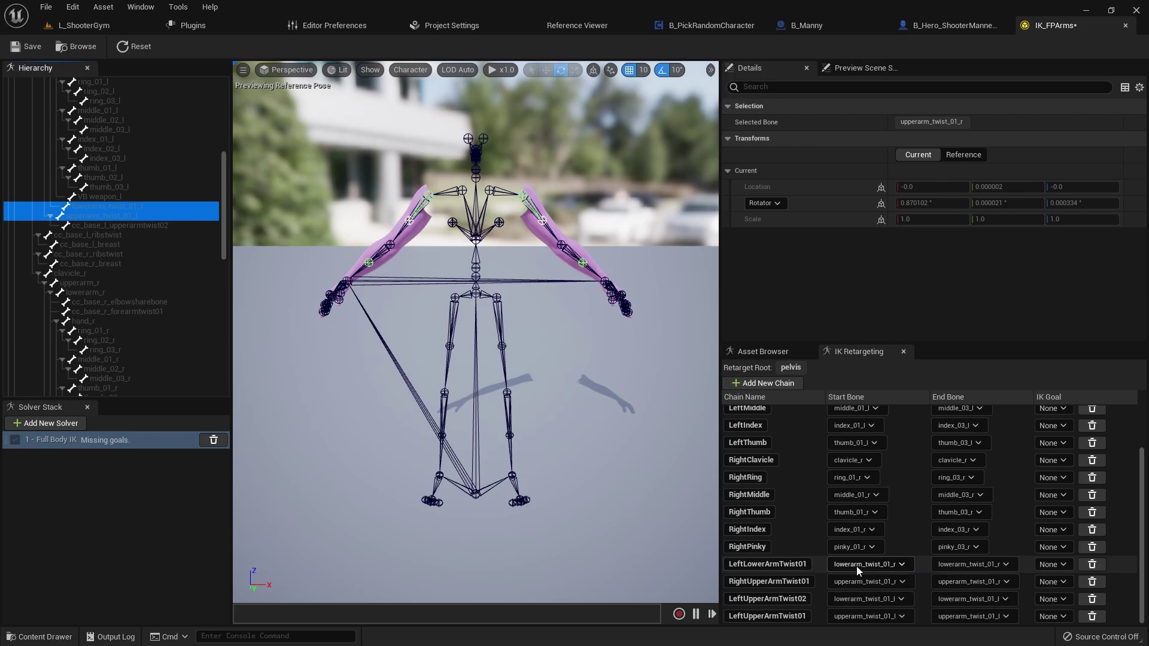
# Rename the lowerarm_twist_01_r retarget chain RightLowerArmTwist01
pyautogui.click(743, 563)
pyautogui.click(741, 565)
pyautogui.moveTo(742, 566); pyautogui.dragTo(691, 566)
pyautogui.write('Right')
pyautogui.press('Return')
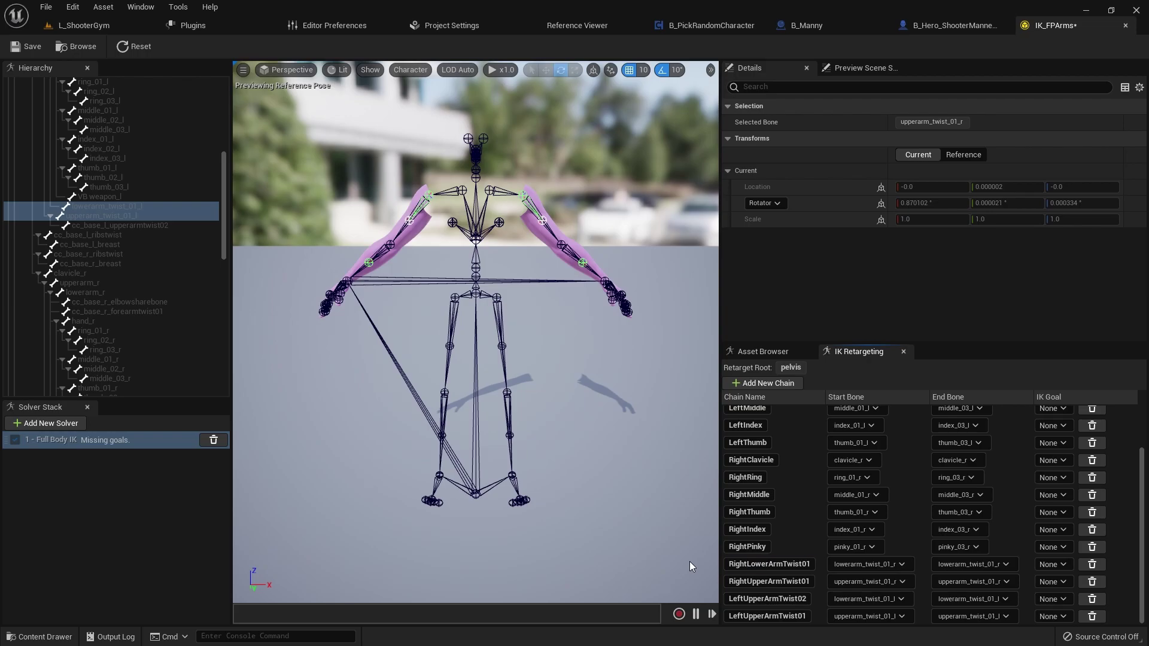
# Rename the lowerarm_twist_01_l retarget chain LeftLowerArmTwist01
pyautogui.click(766, 599)
pyautogui.moveTo(767, 599); pyautogui.dragTo(742, 601)
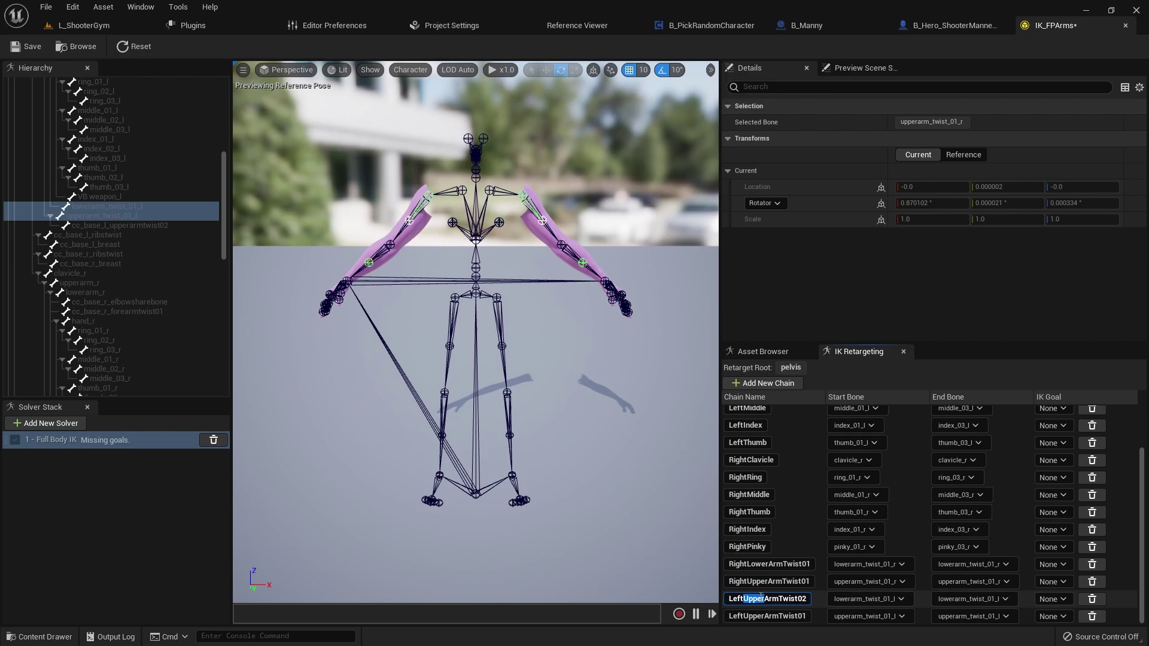
pyautogui.write('Lower')
pyautogui.press('Return')
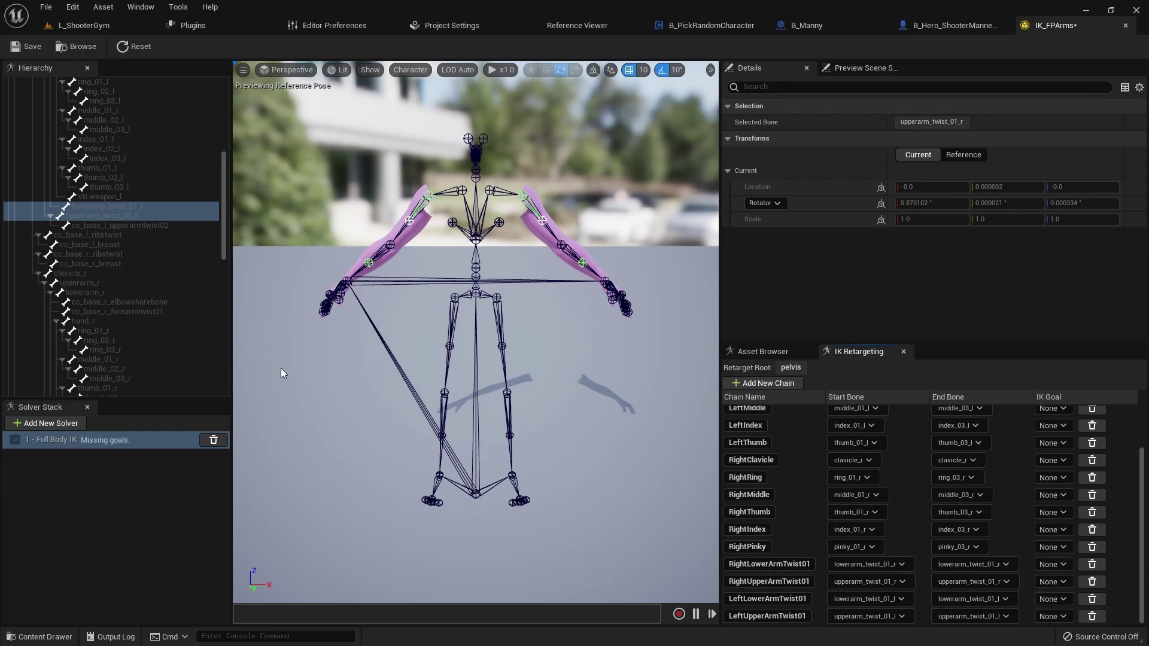
# Create retarget chains from the upperarm, lowerarm and hand bones of both arms, naming the left chain LeftArm
pyautogui.scroll(10, 185, 318)
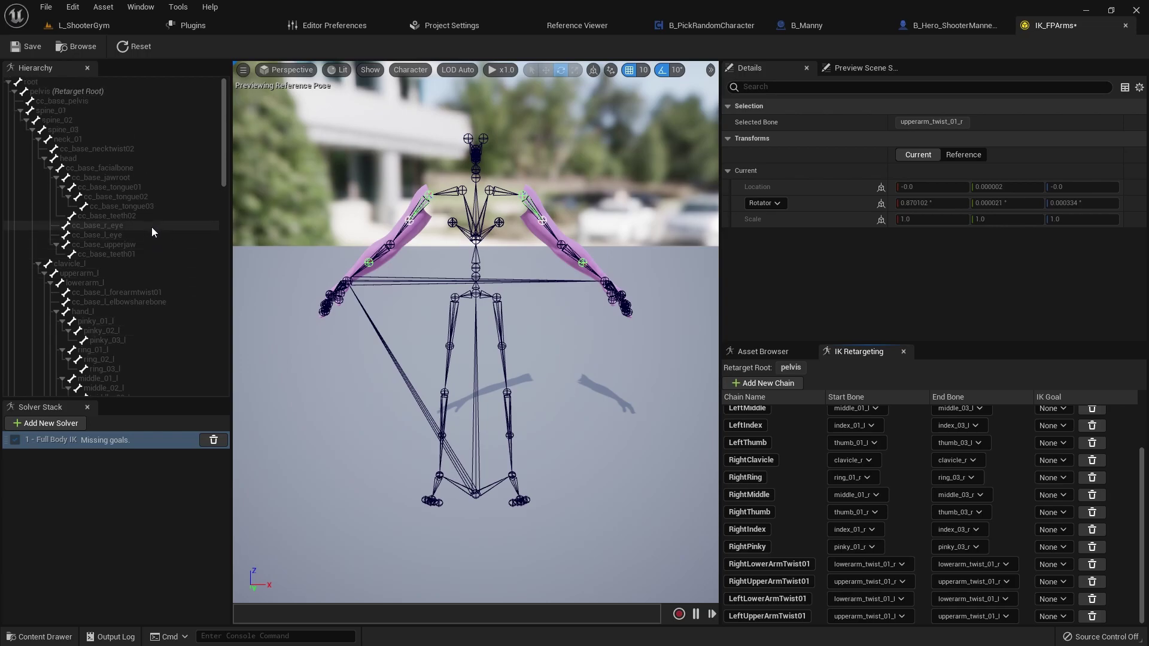
pyautogui.scroll(2, 774, 493)
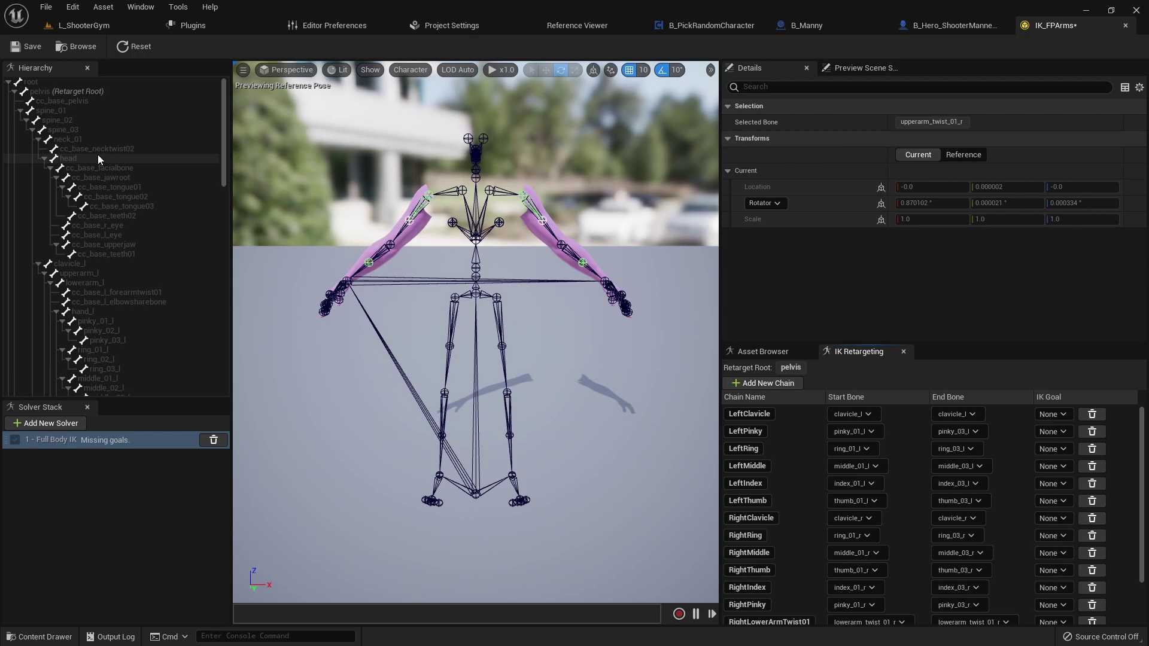
pyautogui.scroll(-1, 98, 154)
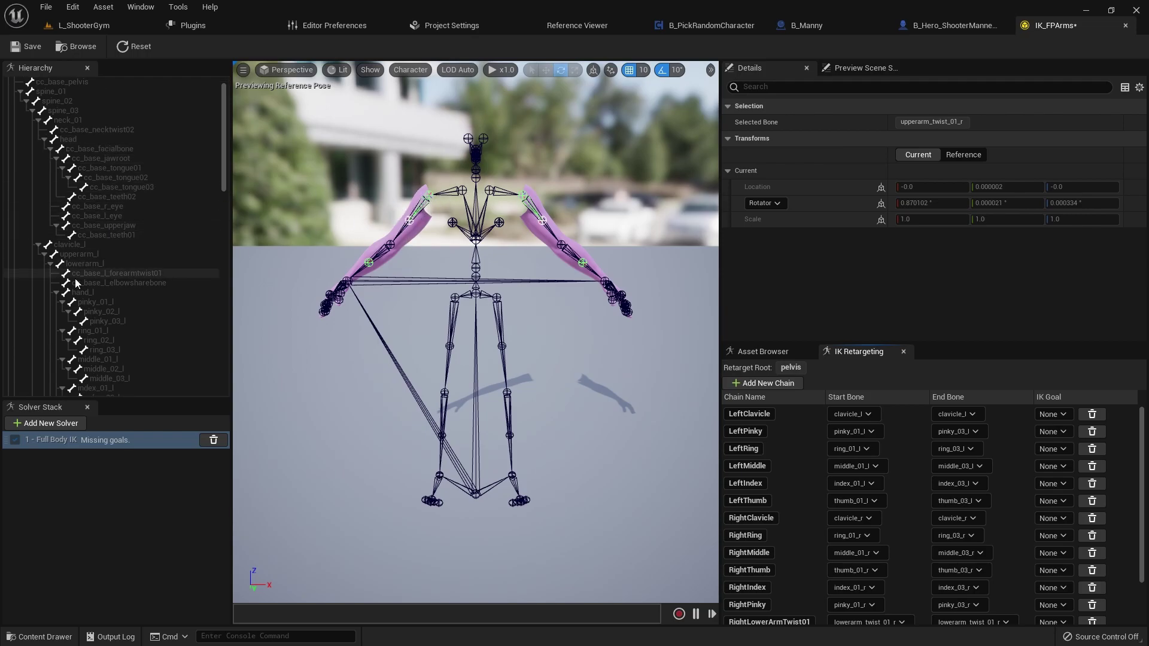
pyautogui.click(89, 254)
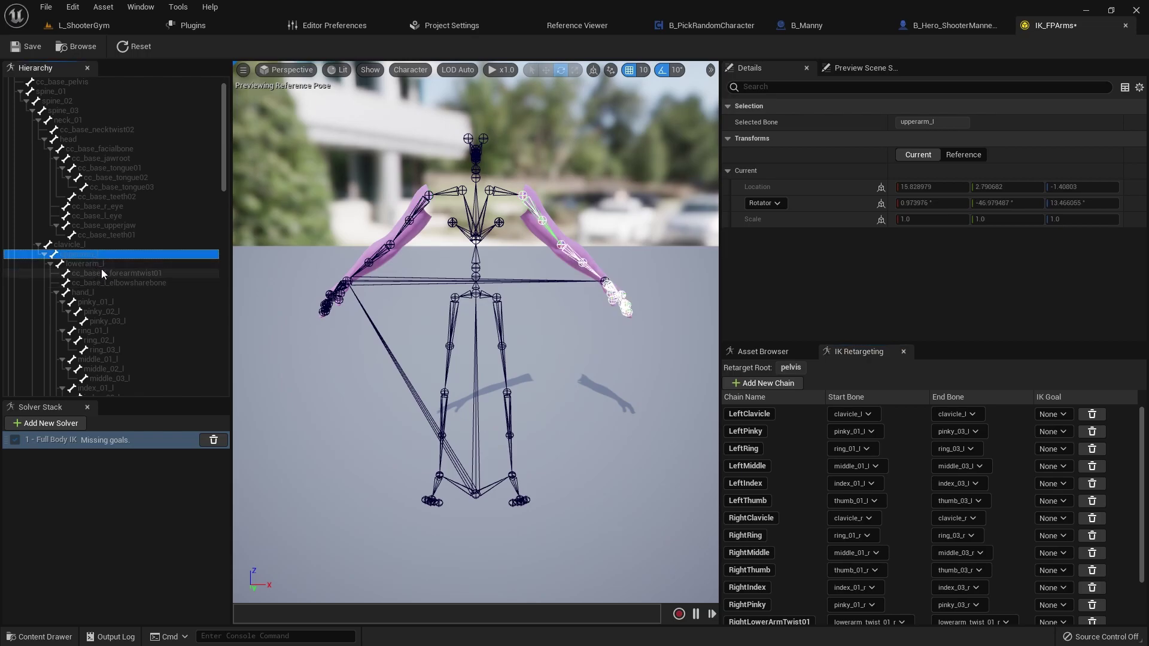
pyautogui.keyDown('ctrl'); pyautogui.click(102, 267); pyautogui.keyUp('ctrl')
pyautogui.keyDown('ctrl'); pyautogui.click(92, 292); pyautogui.keyUp('ctrl')
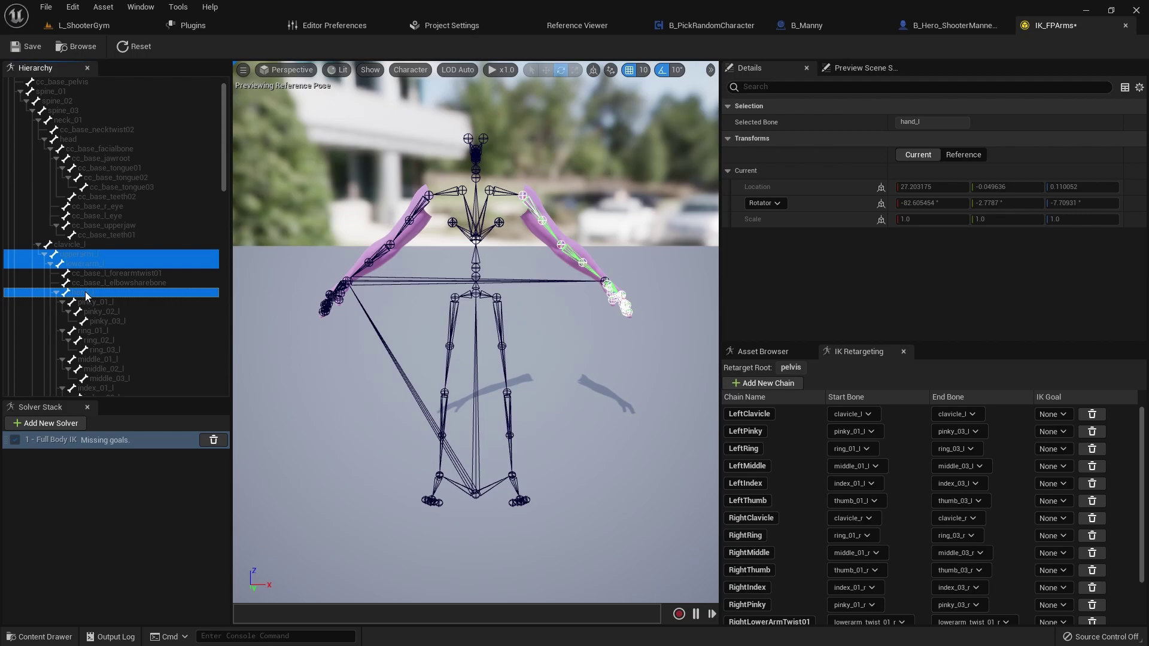
pyautogui.scroll(-10, 85, 292)
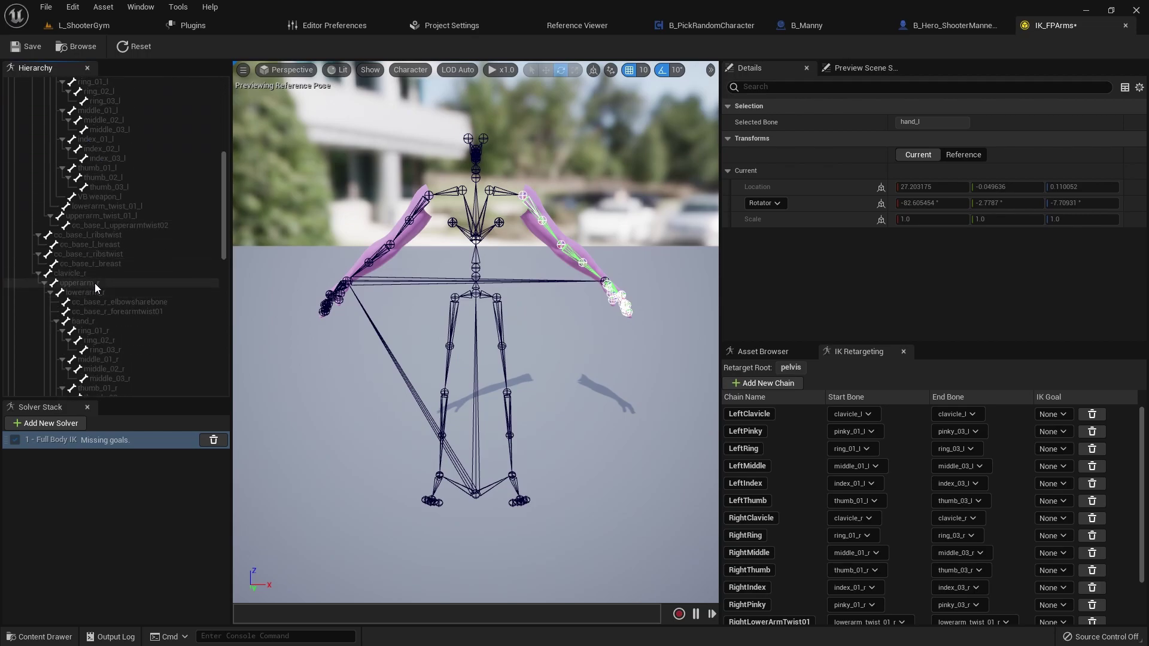
pyautogui.click(95, 282)
pyautogui.keyDown('ctrl'); pyautogui.click(94, 292); pyautogui.keyUp('ctrl')
pyautogui.keyDown('ctrl'); pyautogui.click(100, 320); pyautogui.keyUp('ctrl')
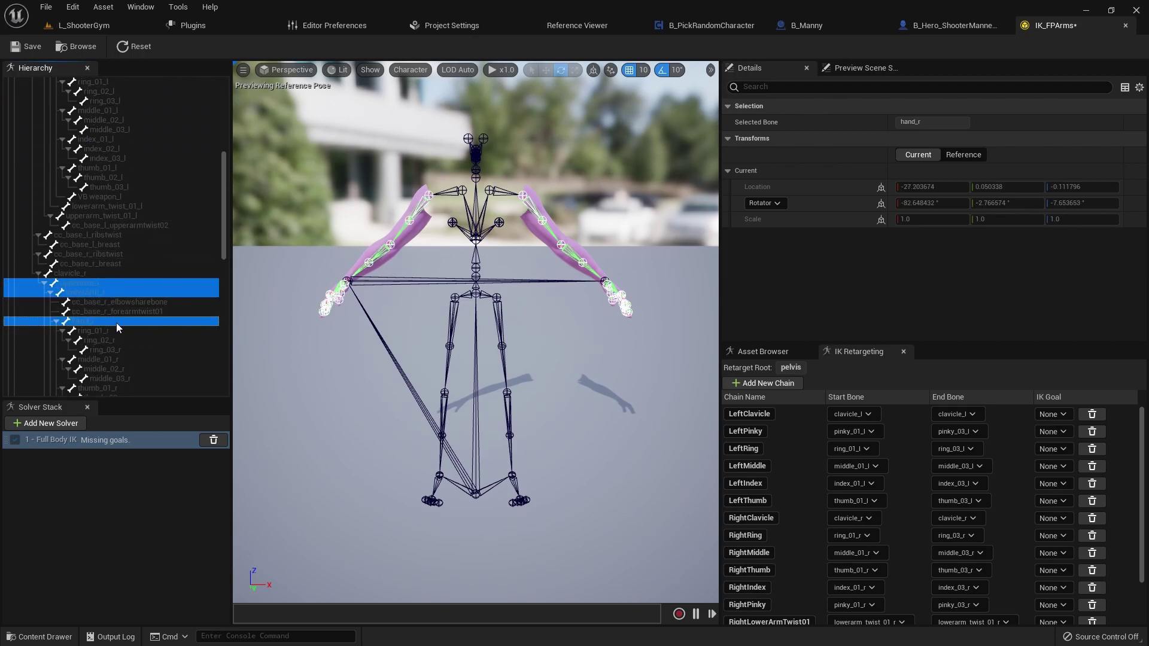
pyautogui.rightClick(119, 321)
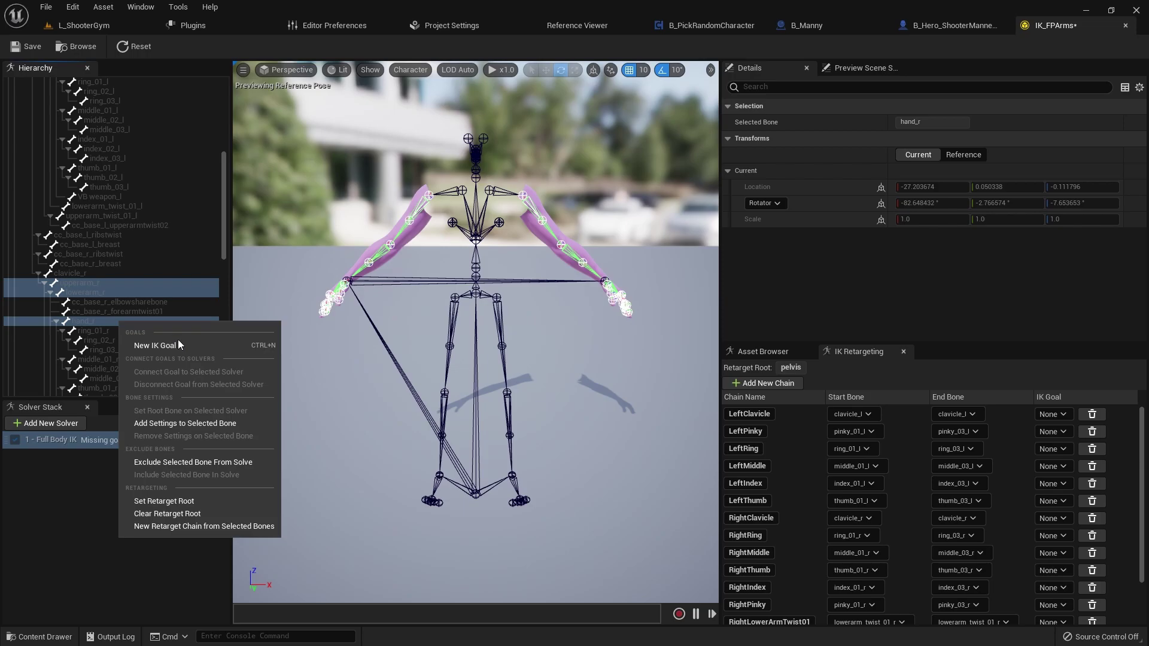
pyautogui.click(160, 526)
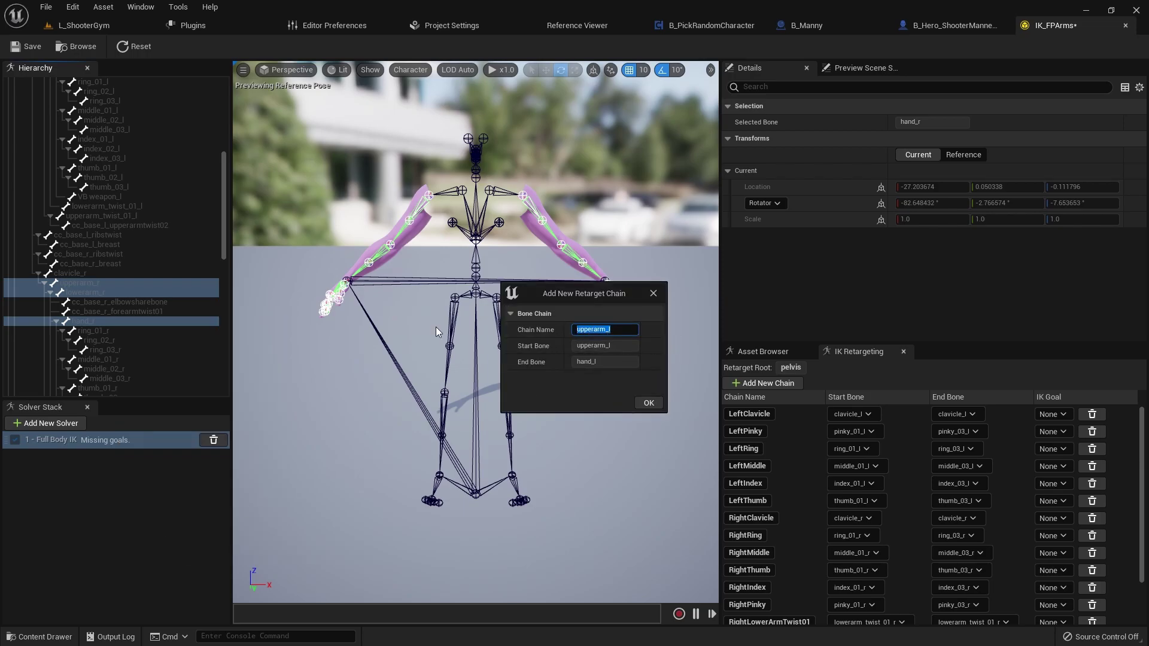
pyautogui.write('LeftArm')
pyautogui.click(648, 403)
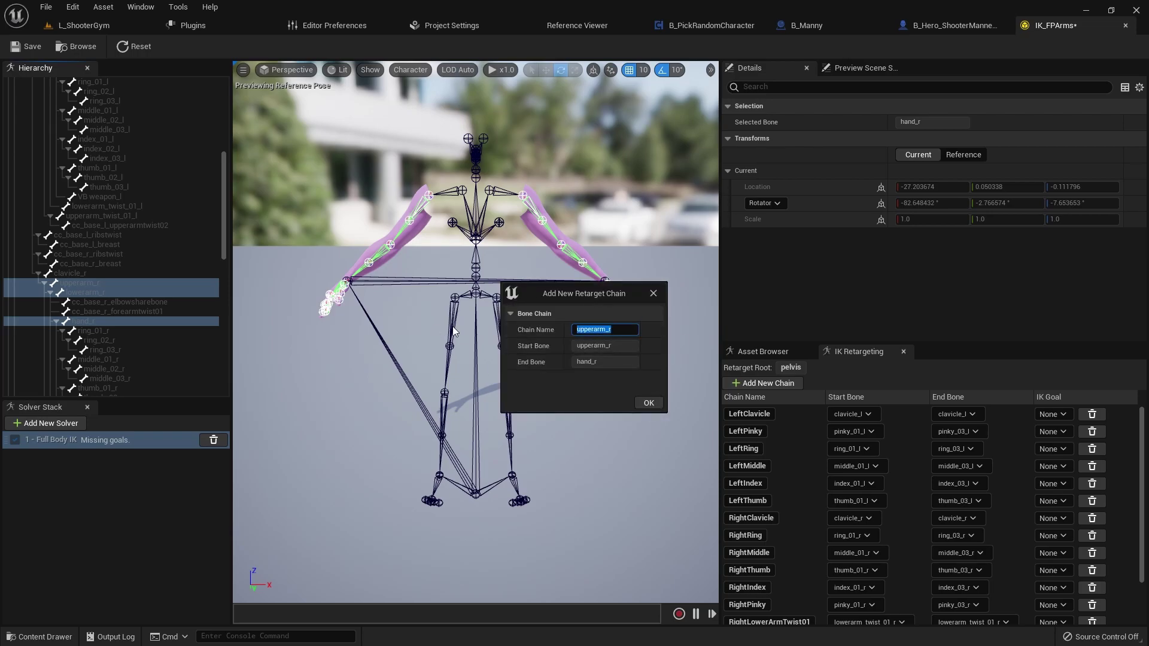
# Name the retarget chain running from upperarm_r to hand_r RightLowerArm
pyautogui.write('RightLowerArm')
pyautogui.press('Return')
pyautogui.click(646, 404)
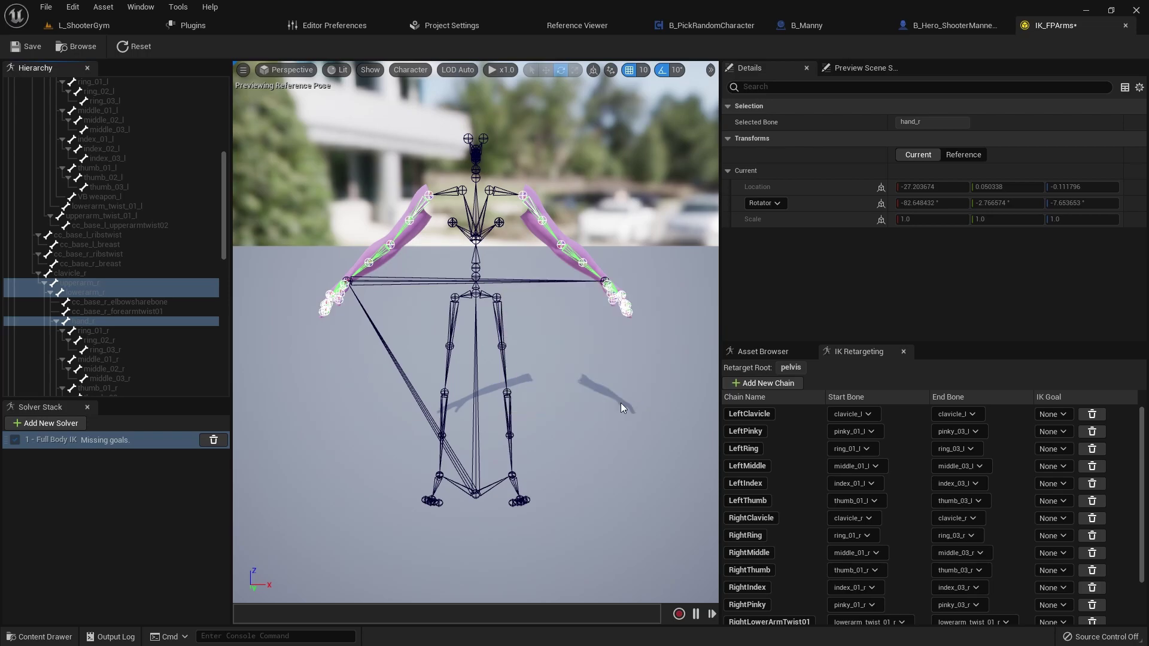
# Add a new IK goal to the hand_r bone
pyautogui.click(113, 321)
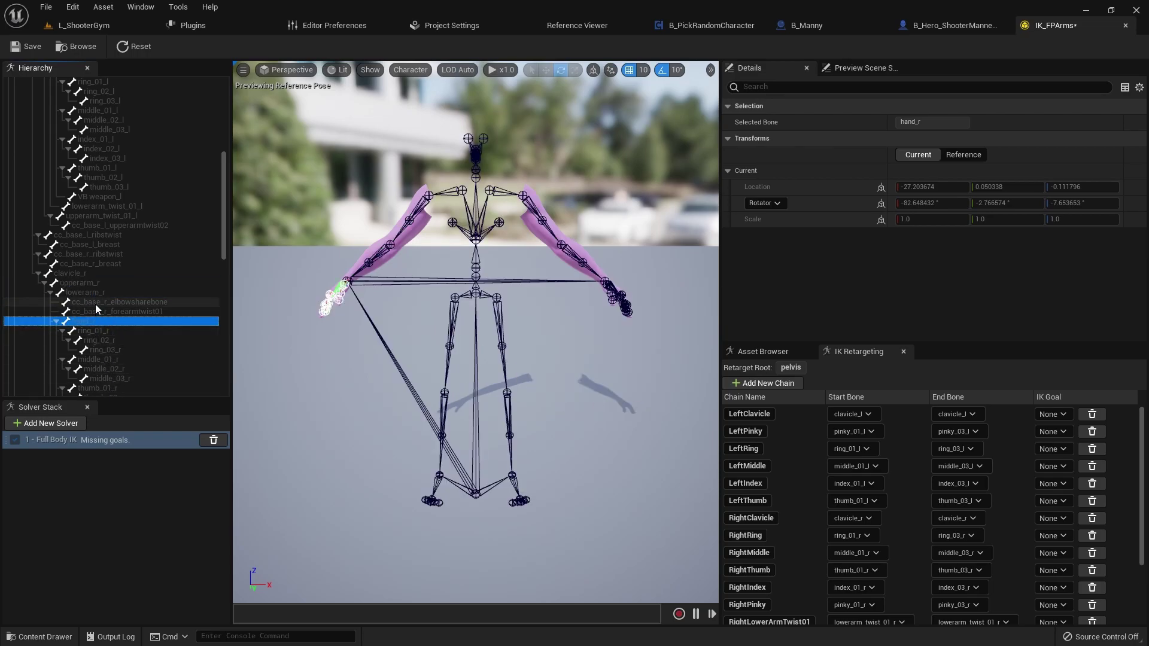
pyautogui.click(93, 311)
pyautogui.click(94, 322)
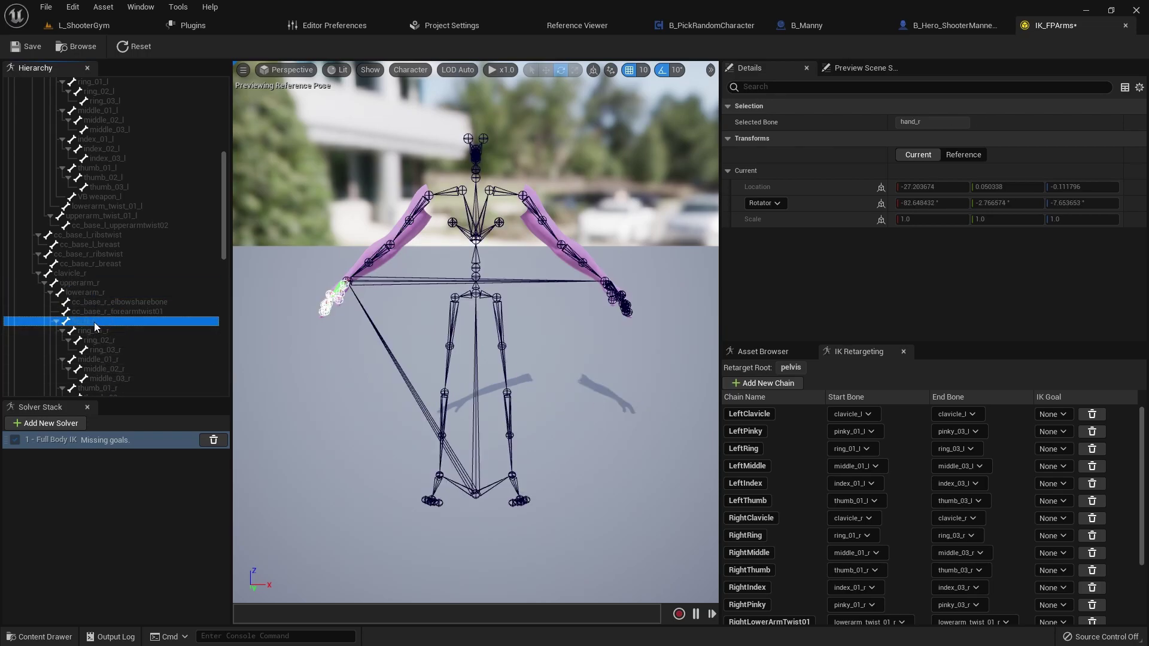
pyautogui.rightClick(89, 321)
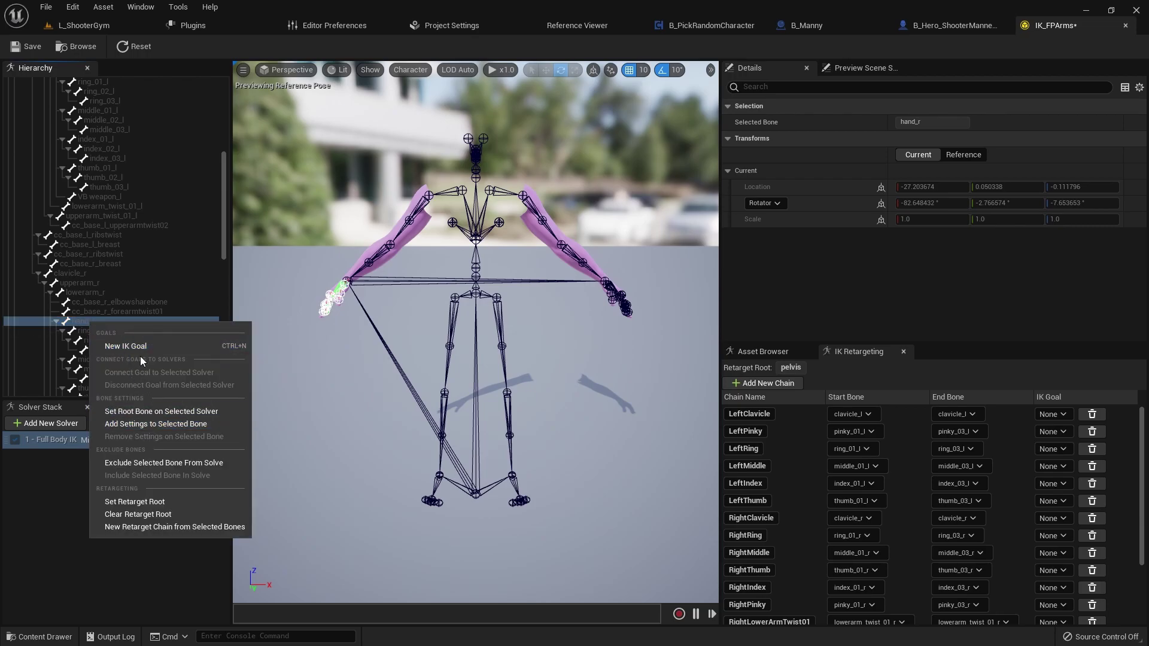
pyautogui.click(138, 348)
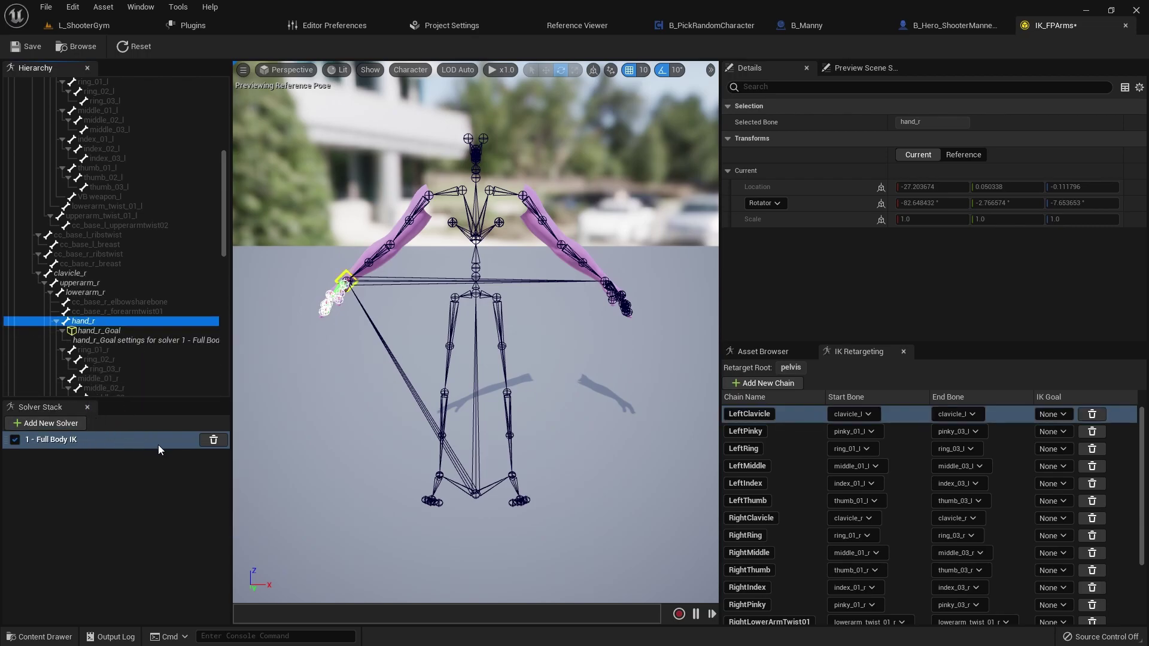
# Set Pull Chain Alpha to 0 in the Full Body IK settings of the hand_r goal
pyautogui.click(113, 340)
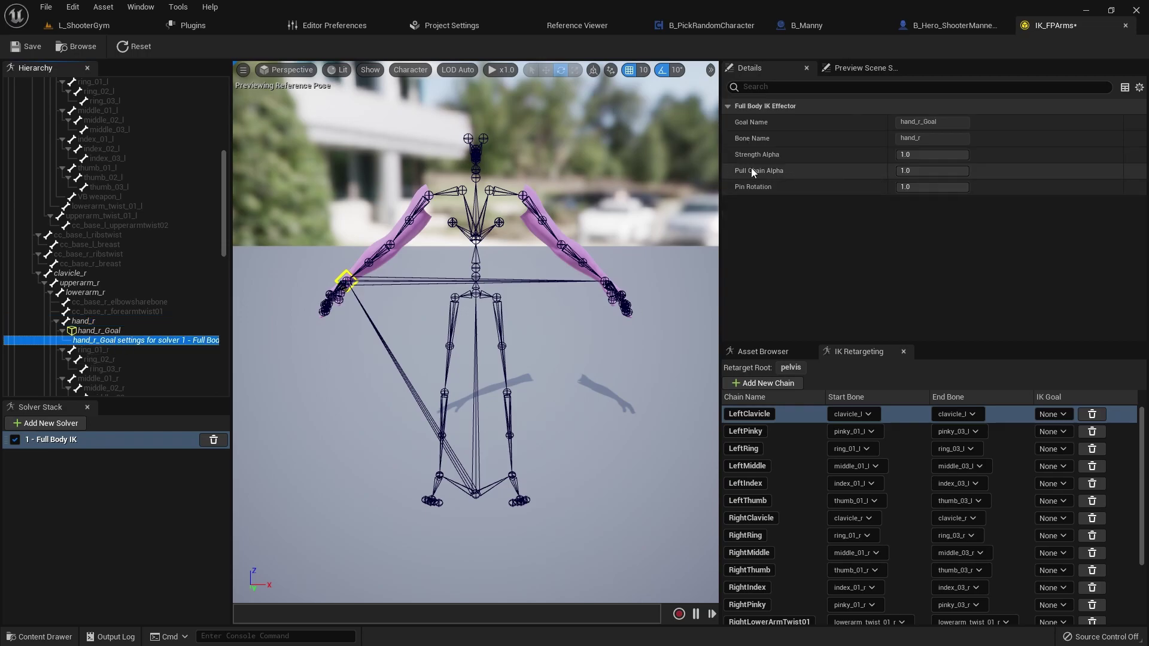
pyautogui.click(950, 171)
pyautogui.write('0')
pyautogui.press('Return')
# Add a new IK goal to the hand_l bone and set its Full Body IK Pull Chain Alpha to 0
pyautogui.scroll(7, 104, 274)
pyautogui.scroll(2, 102, 258)
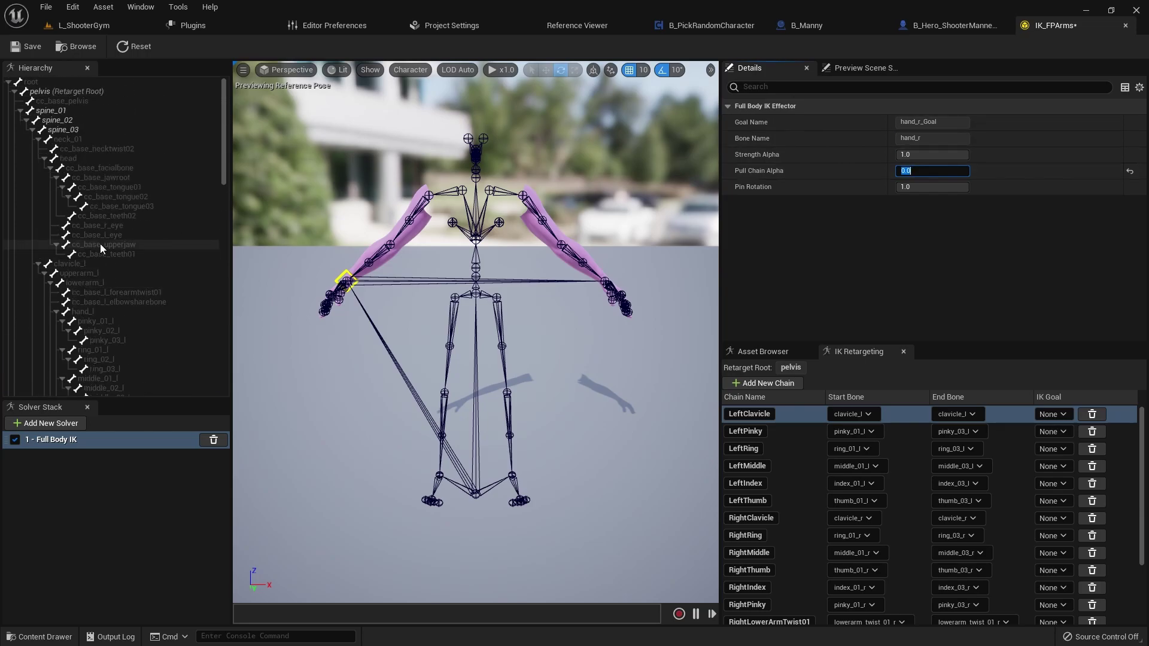
pyautogui.scroll(-2, 93, 281)
pyautogui.click(89, 257)
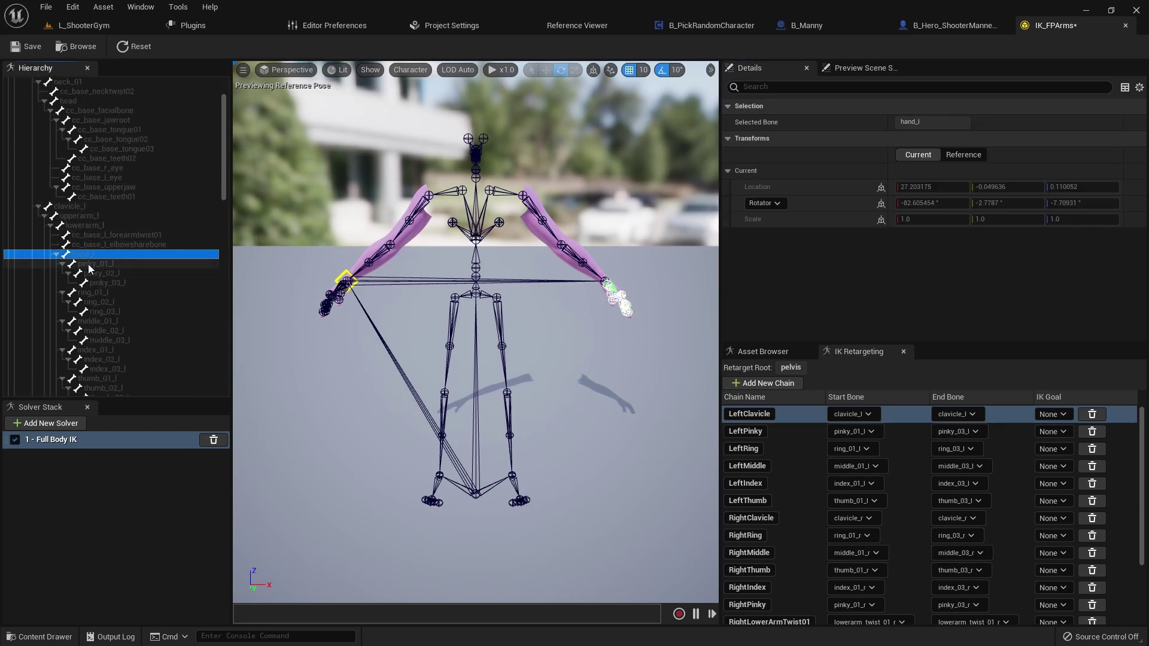
pyautogui.rightClick(91, 257)
pyautogui.click(134, 277)
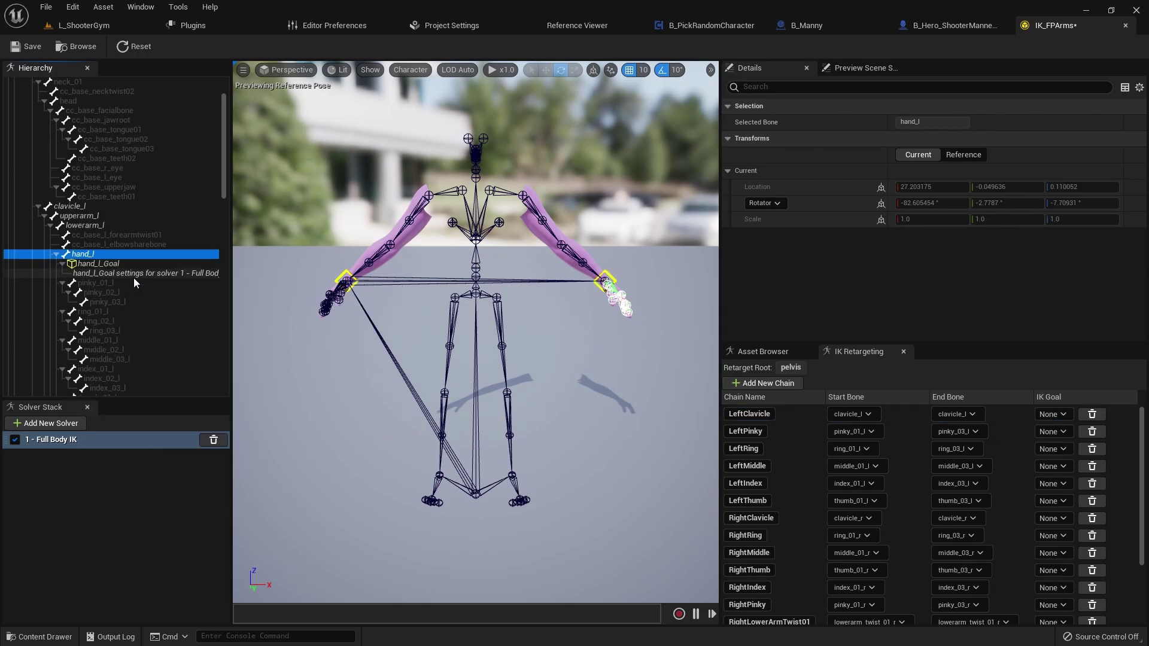
pyautogui.click(99, 274)
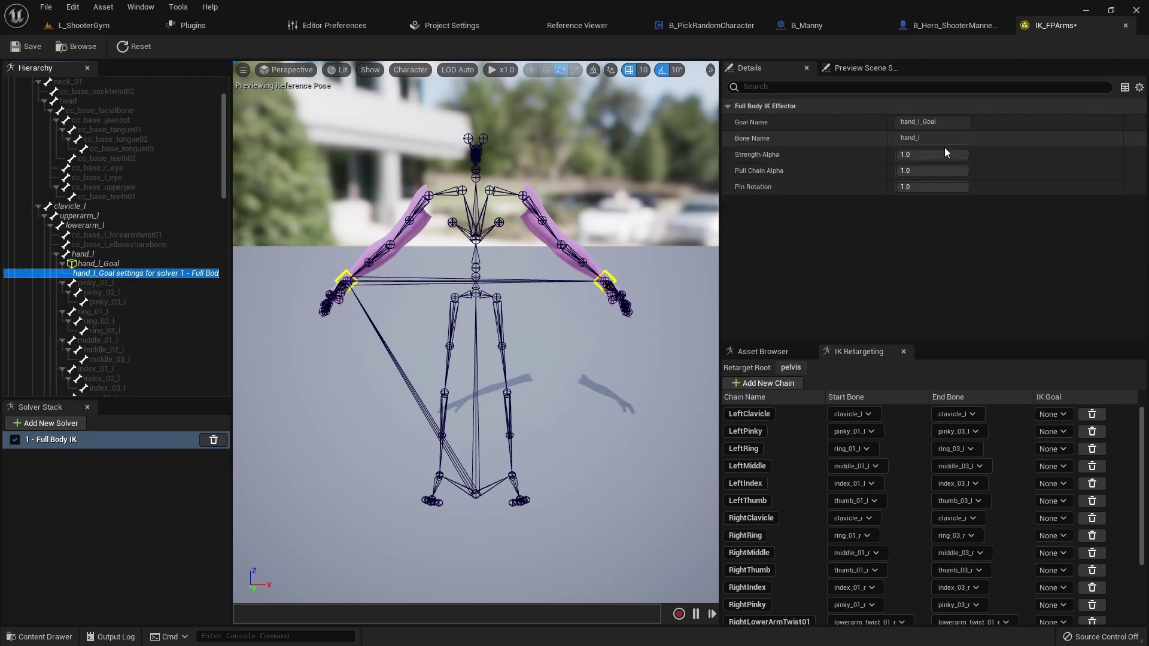
pyautogui.click(929, 171)
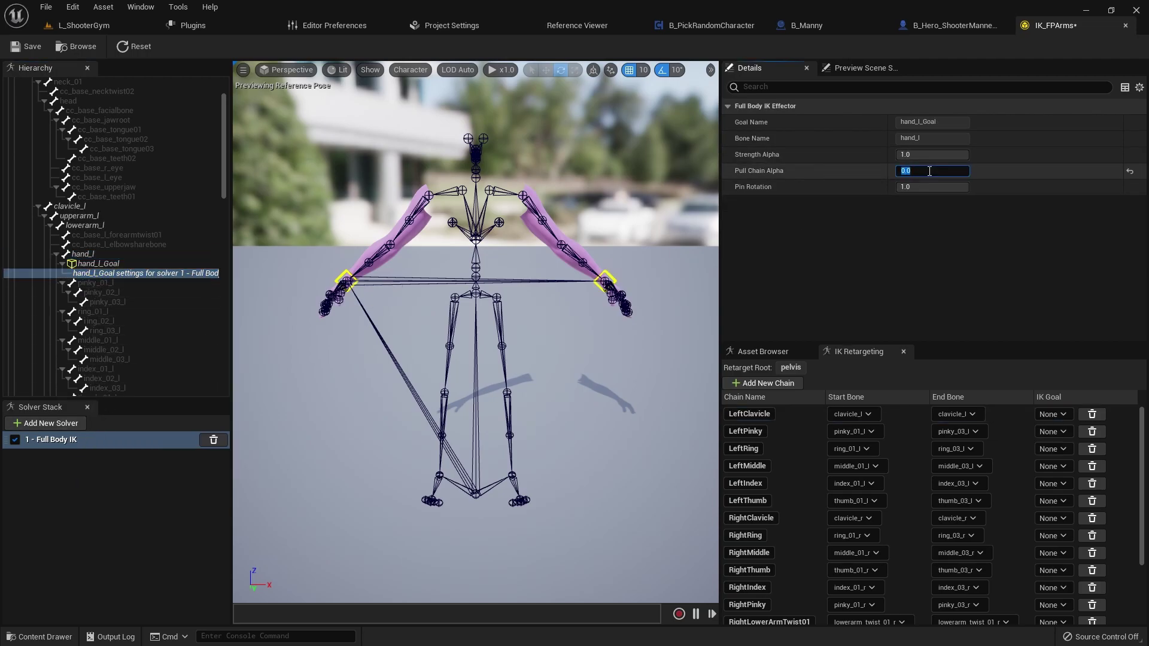
pyautogui.click(131, 264)
# Add Full Body IK bone settings to clavicle_l, lowerarm_l, clavicle_r and lowerarm_r
pyautogui.scroll(2, 113, 248)
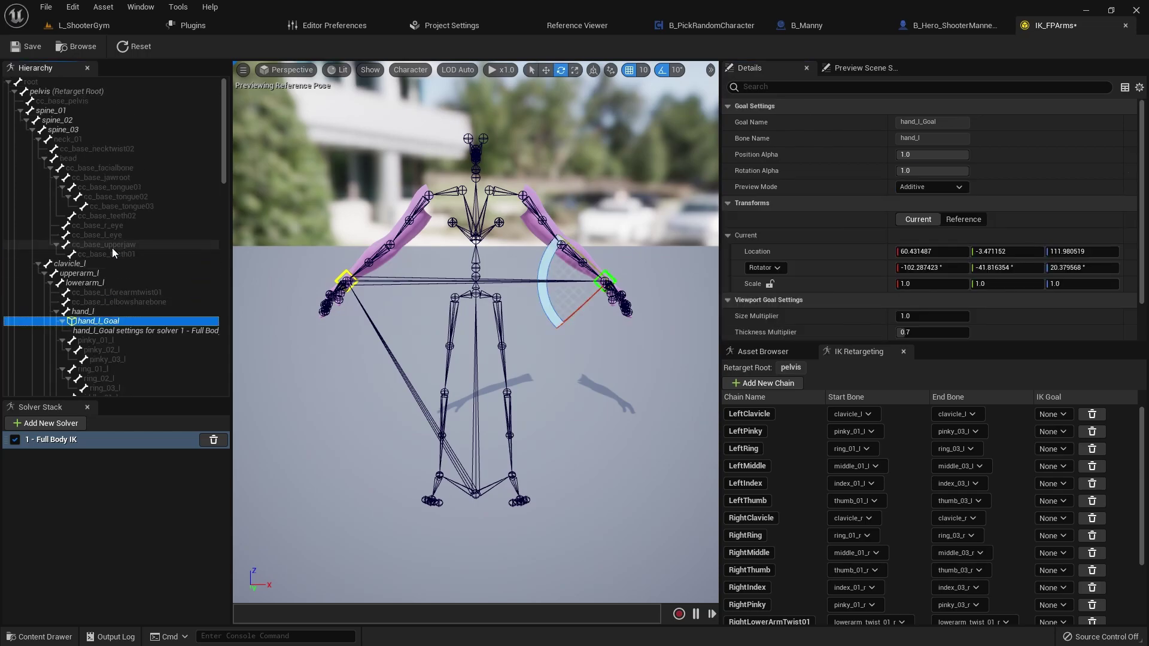
pyautogui.click(84, 264)
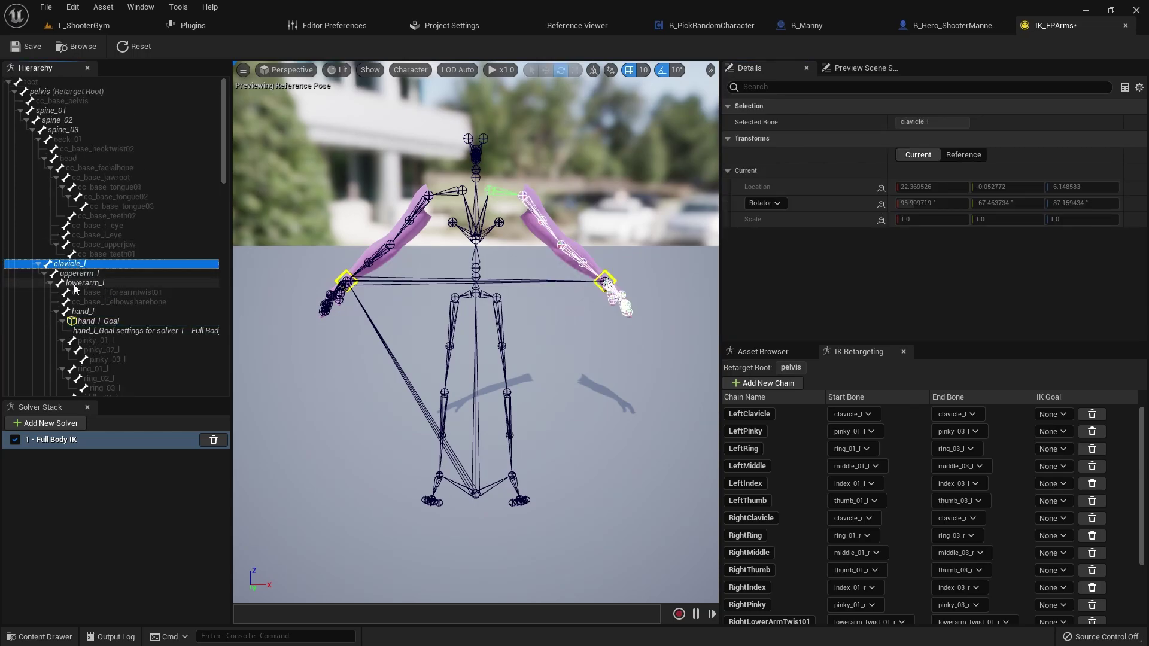
pyautogui.keyDown('ctrl'); pyautogui.click(88, 284); pyautogui.keyUp('ctrl')
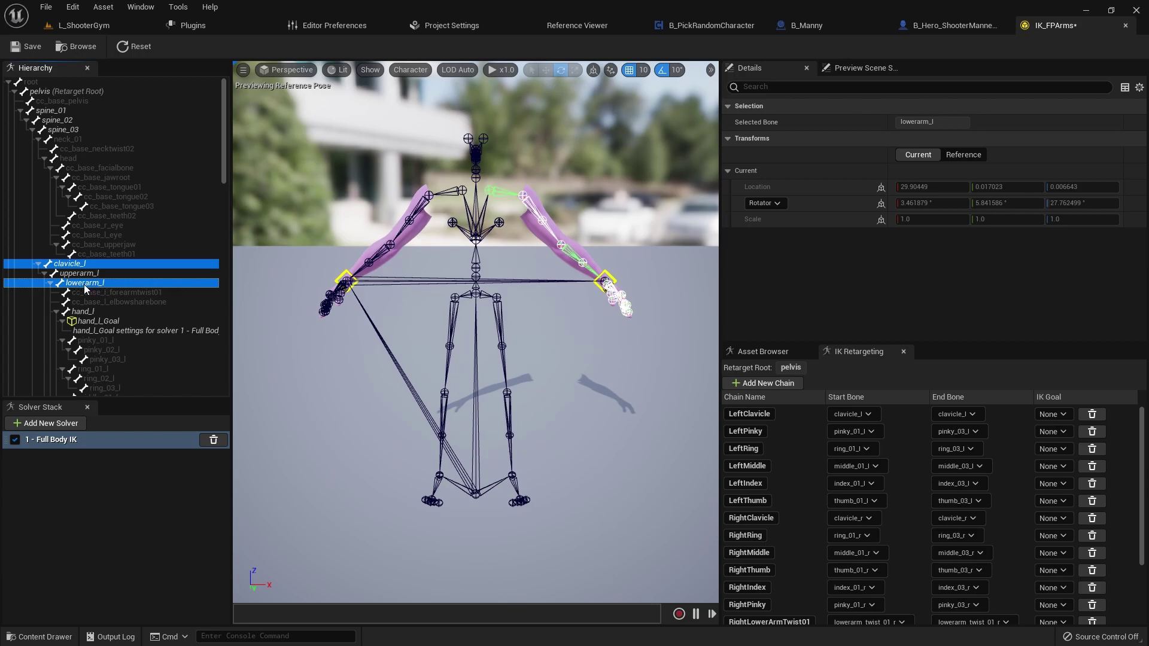
pyautogui.scroll(-12, 85, 284)
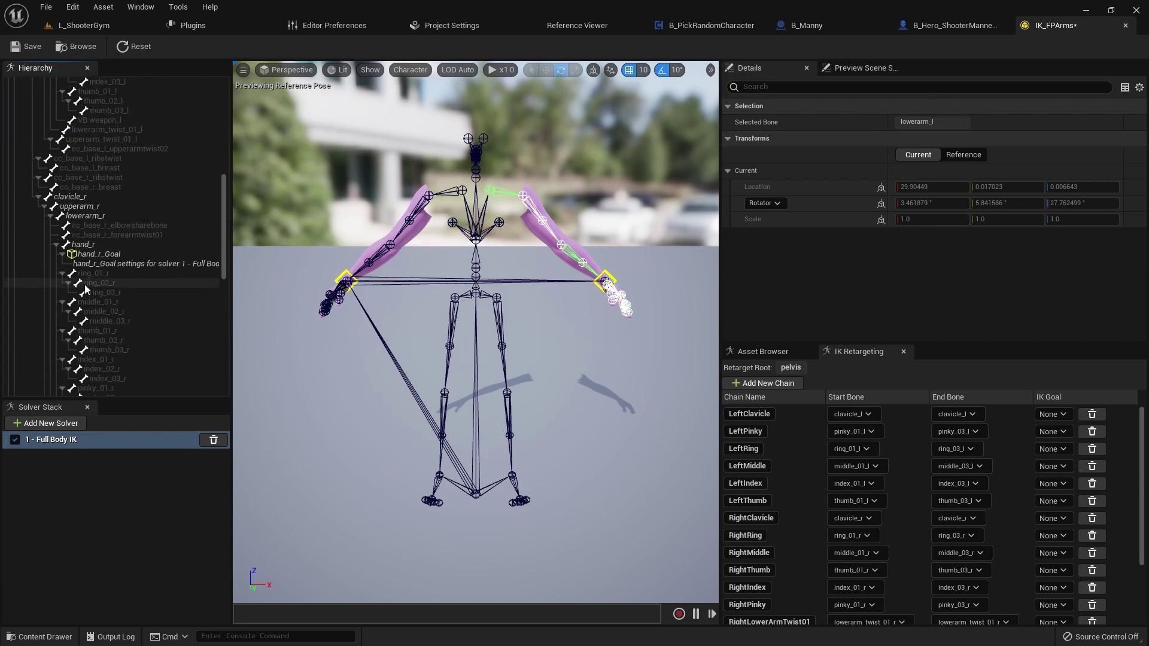
pyautogui.click(70, 197)
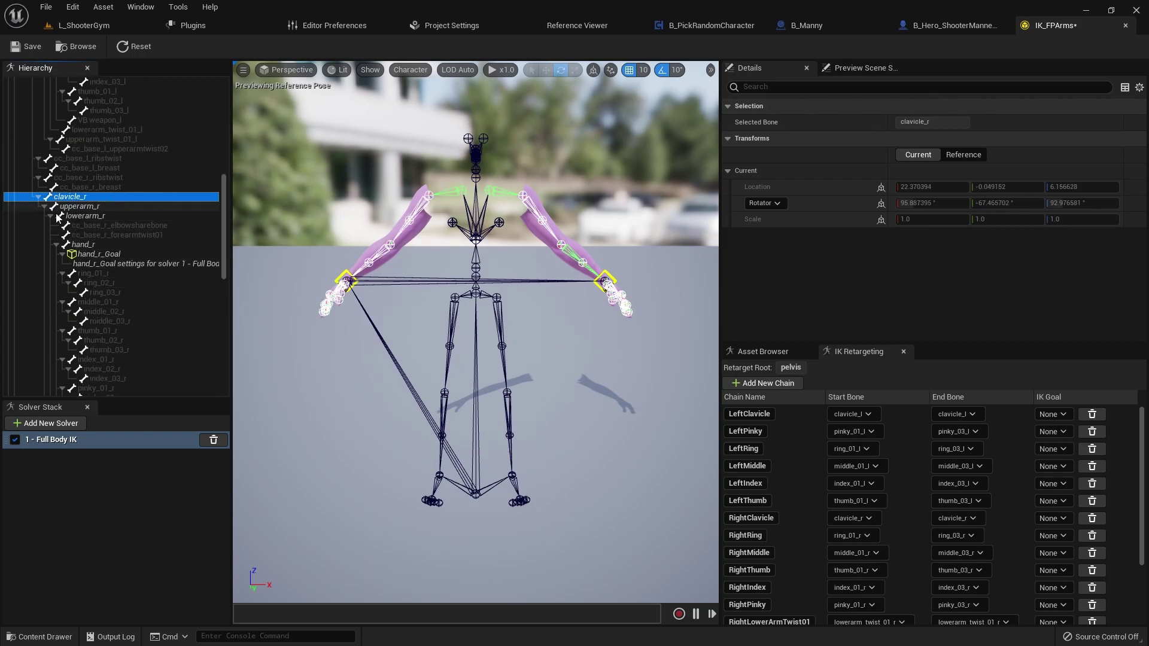
pyautogui.keyDown('ctrl'); pyautogui.click(85, 216); pyautogui.keyUp('ctrl')
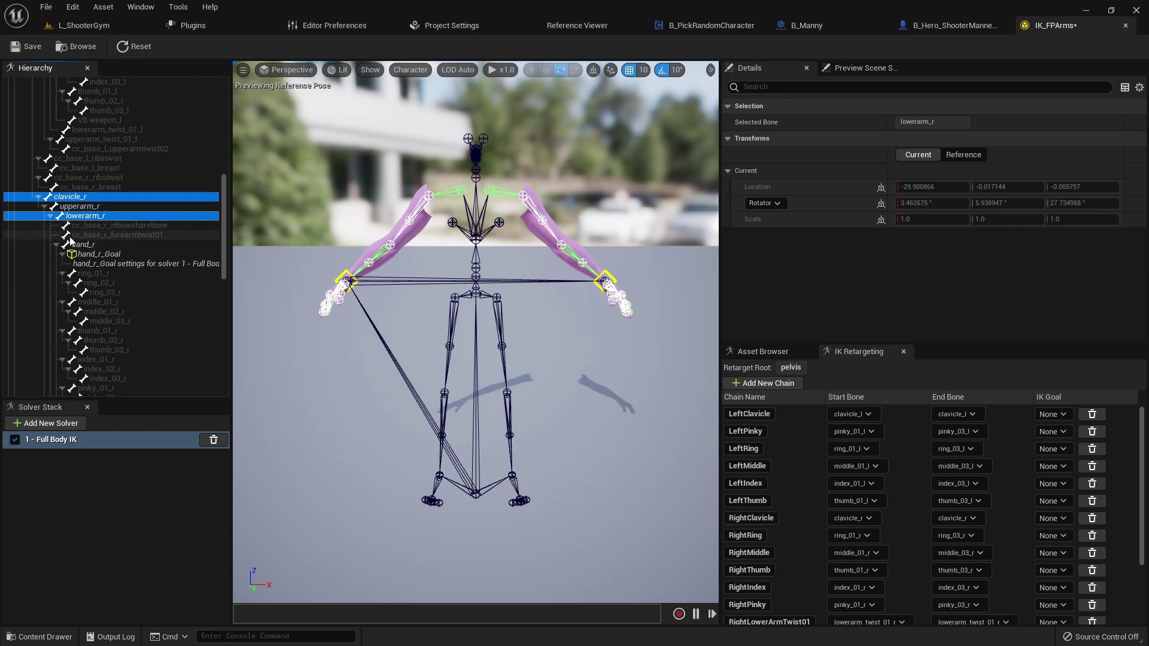
pyautogui.rightClick(106, 217)
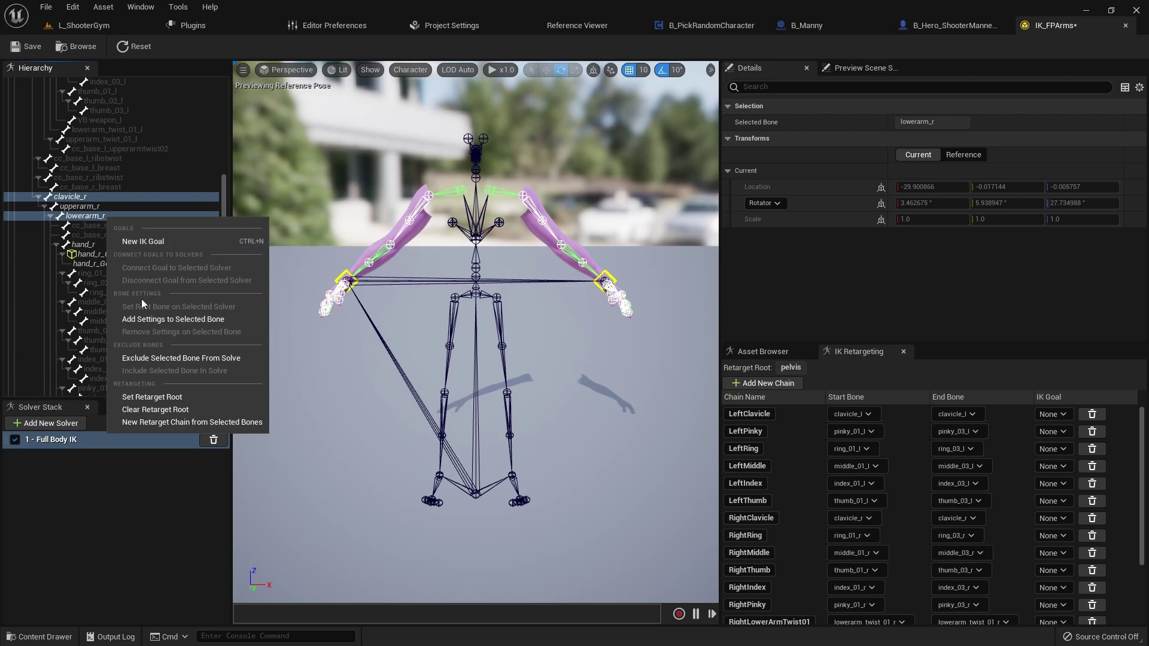
pyautogui.click(162, 322)
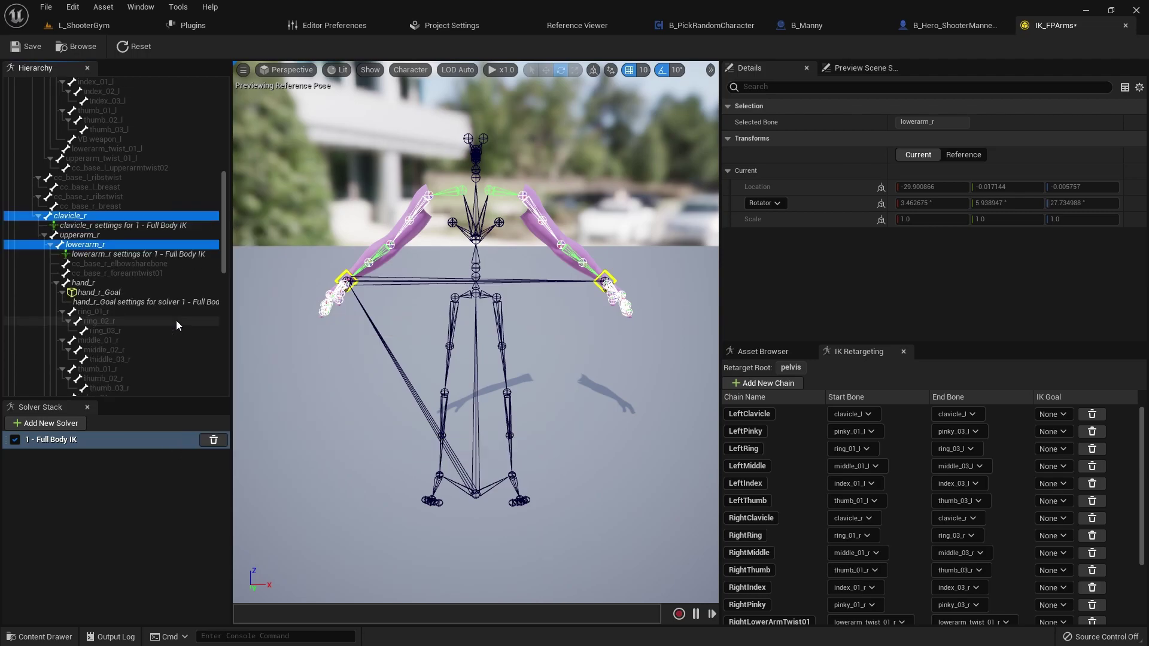
# Enable preferred angles in the lowerarm_r bone settings and set the Z preferred angle to 90
pyautogui.click(110, 256)
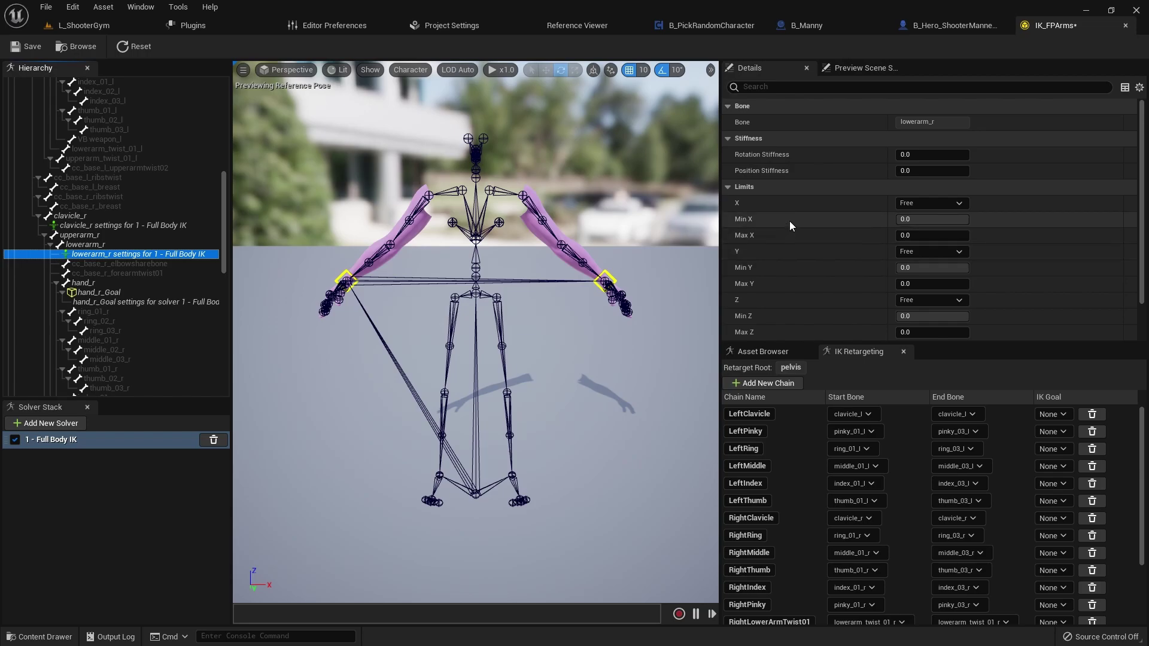
pyautogui.scroll(-2, 789, 225)
pyautogui.click(893, 318)
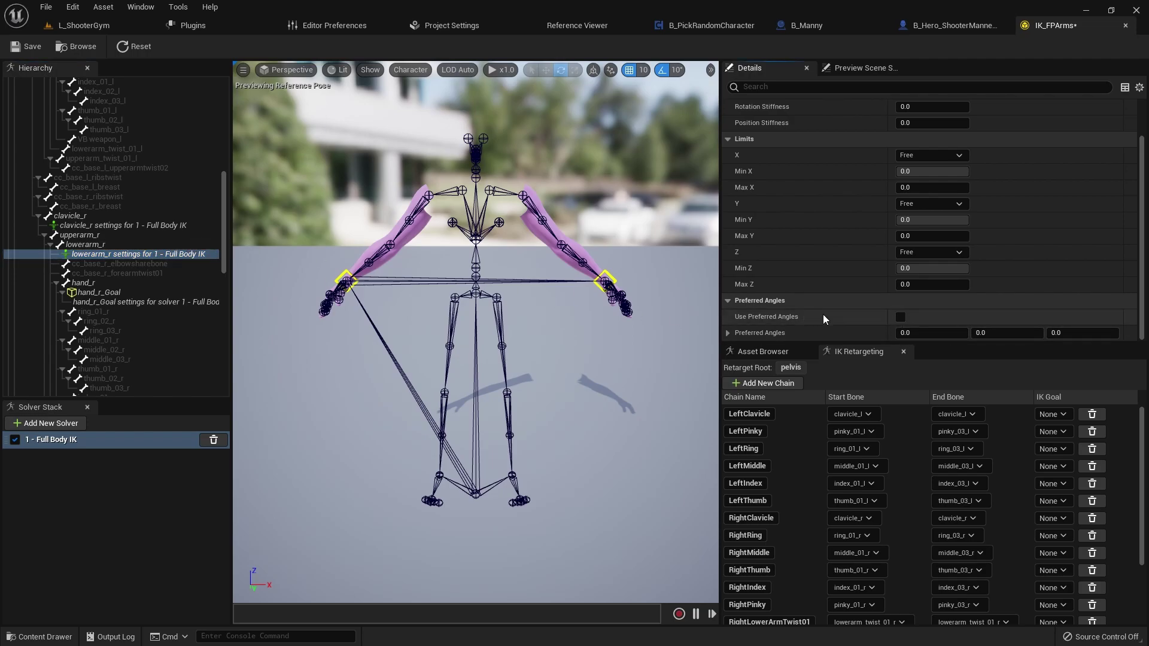
pyautogui.click(901, 318)
pyautogui.click(1093, 334)
pyautogui.write('90')
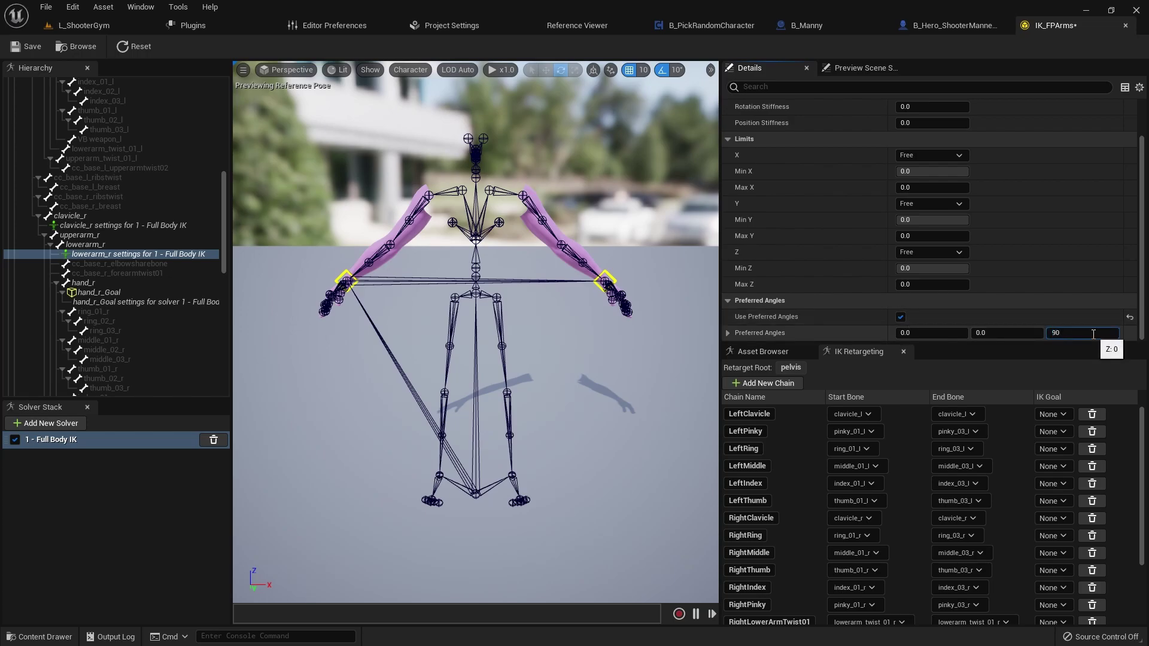
# Confirm the Z preferred angle of 90 for lowerarm_r and set Rotation Stiffness to 1 in the clavicle_r settings
pyautogui.press('Return')
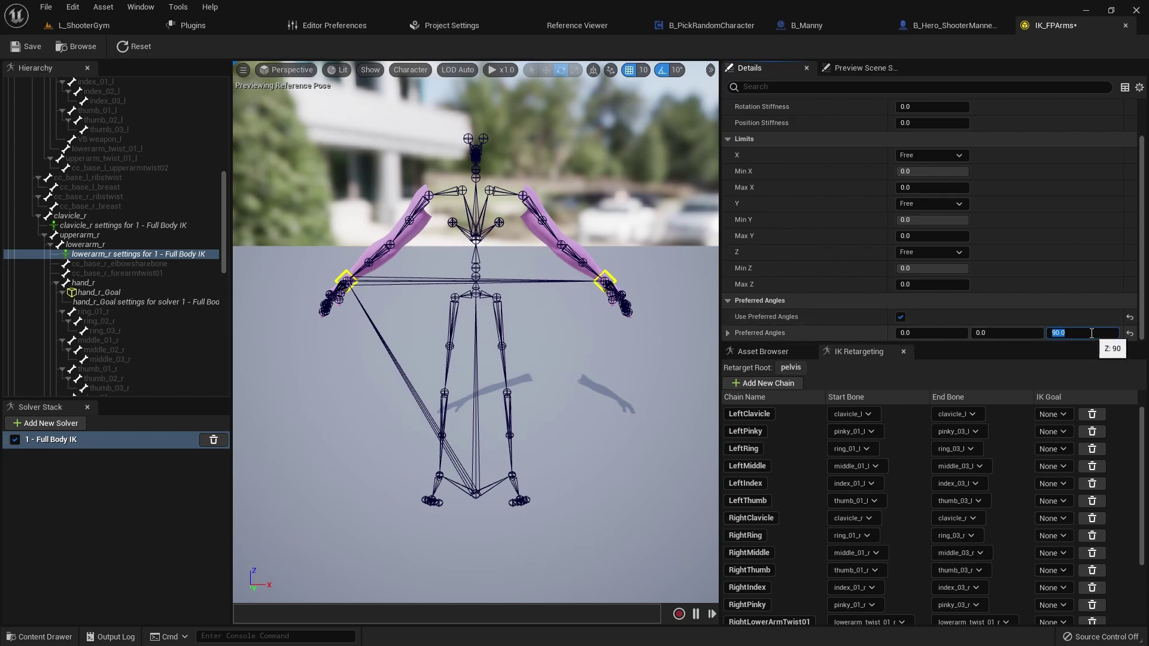
pyautogui.click(98, 226)
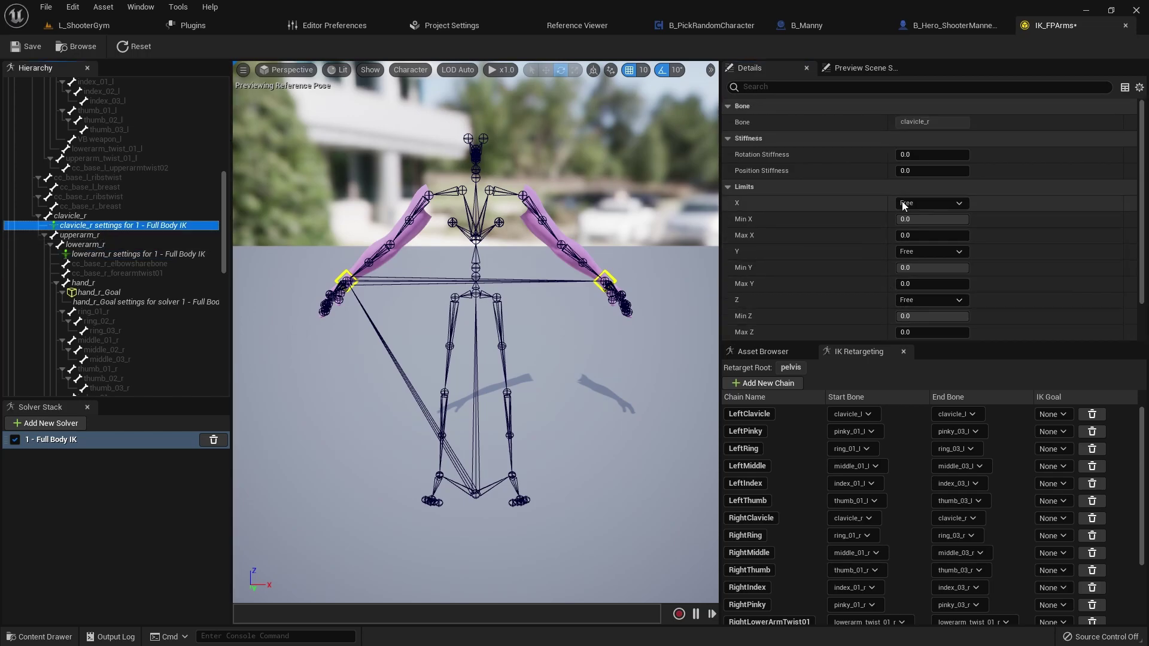
pyautogui.click(910, 154)
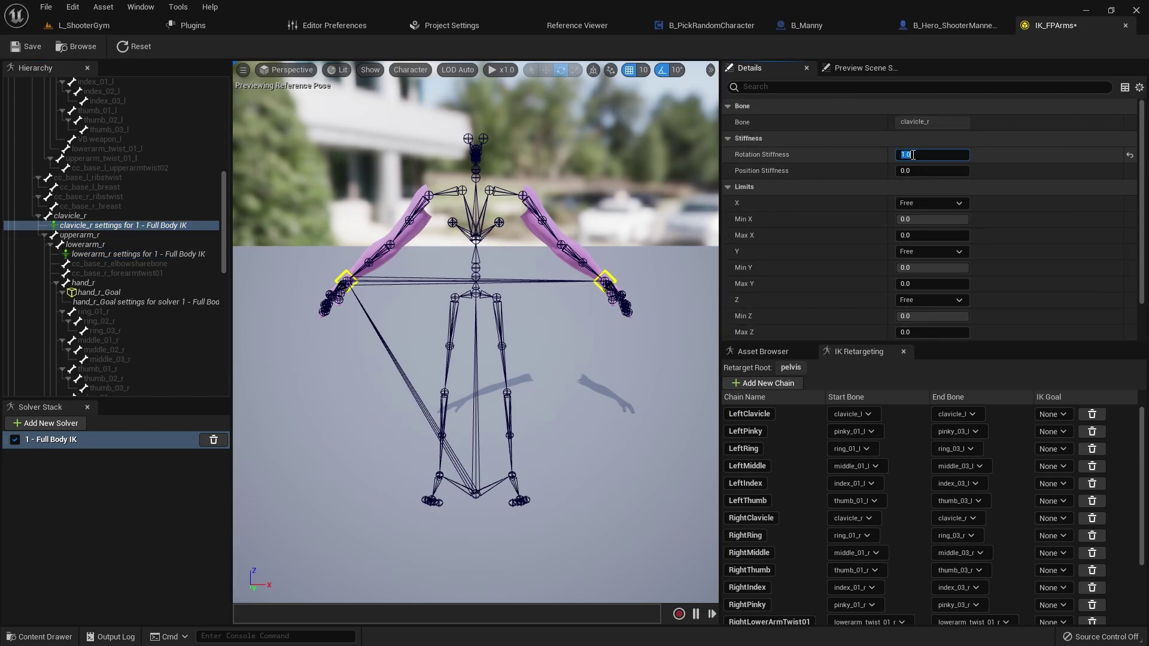
# Enable preferred angles in the lowerarm_l bone settings and set the Z preferred angle to 90
pyautogui.scroll(8, 153, 234)
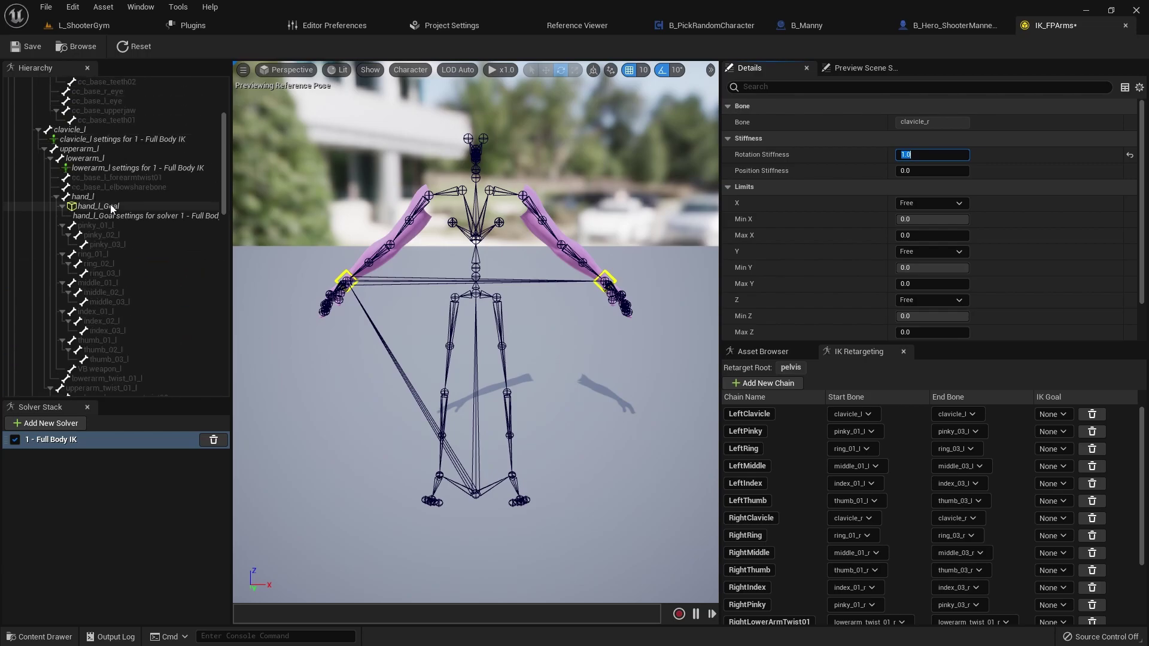
pyautogui.click(108, 170)
pyautogui.scroll(-2, 902, 326)
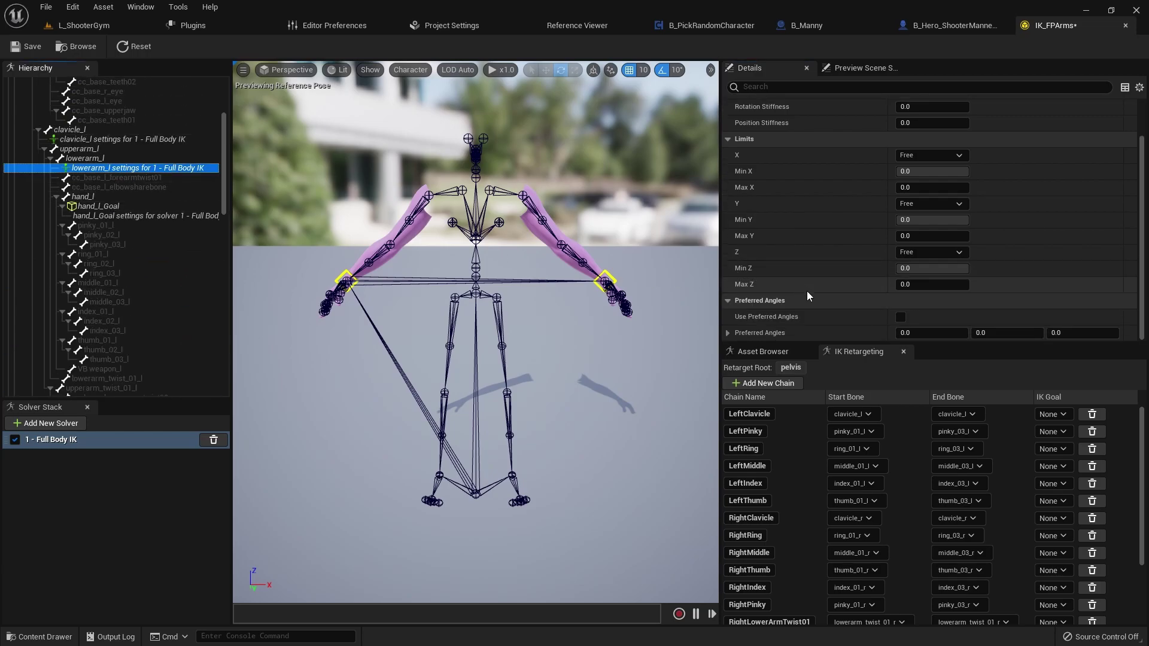
pyautogui.click(900, 317)
pyautogui.click(1077, 333)
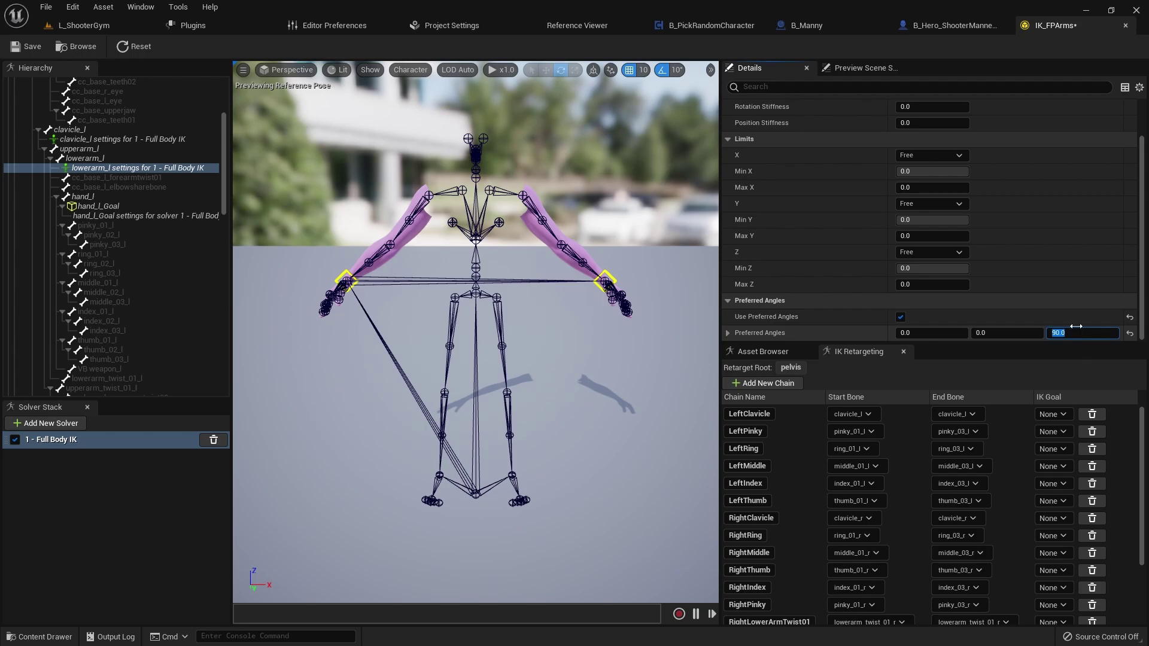
# Set Rotation Stiffness to 1 in the clavicle_l Full Body IK settings
pyautogui.click(126, 140)
pyautogui.scroll(3, 915, 179)
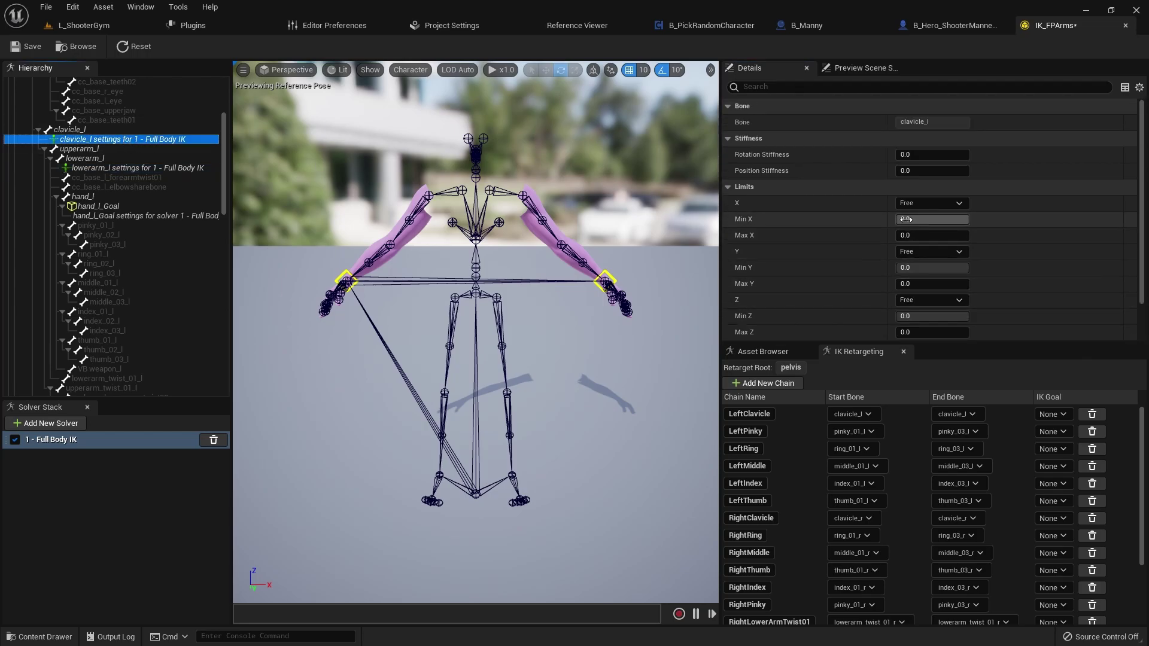
pyautogui.click(919, 154)
pyautogui.write('1')
pyautogui.press('Return')
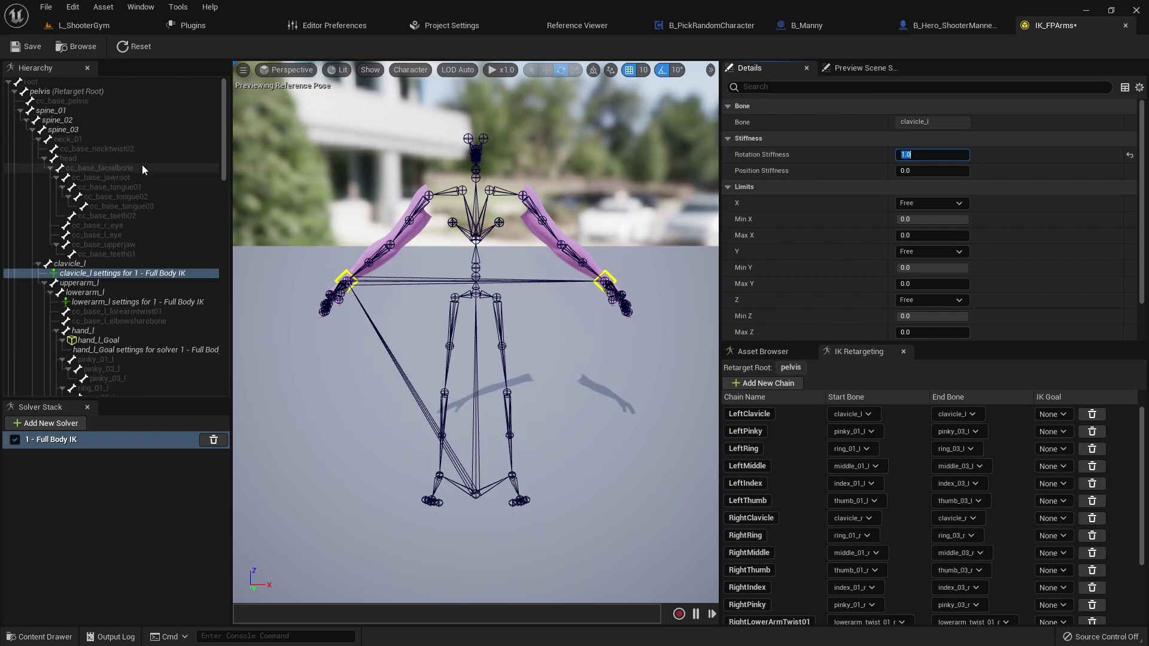
# Add Full Body IK bone settings to the pelvis and set its Rotation Stiffness to 1
pyautogui.rightClick(49, 93)
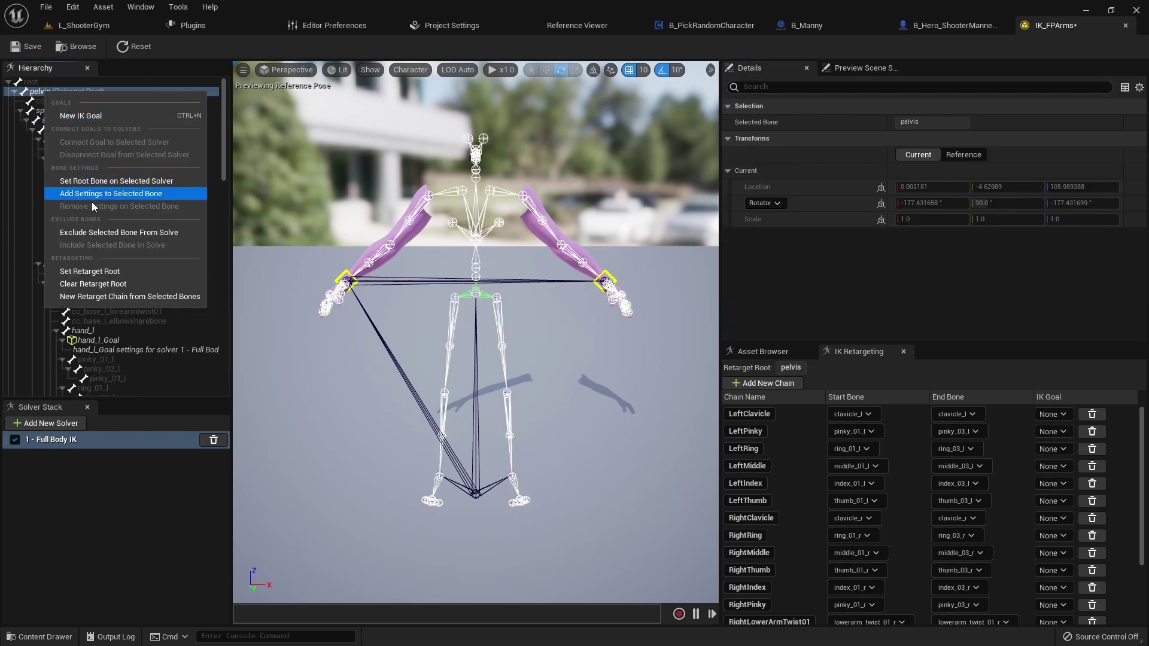
pyautogui.click(111, 195)
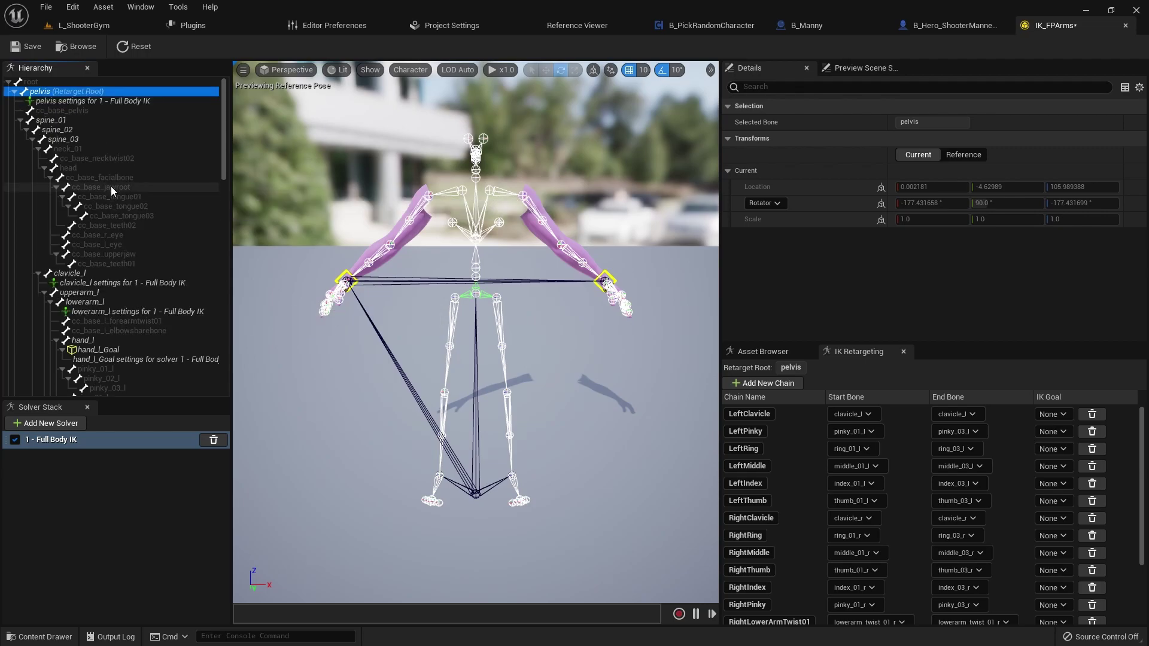
pyautogui.click(64, 101)
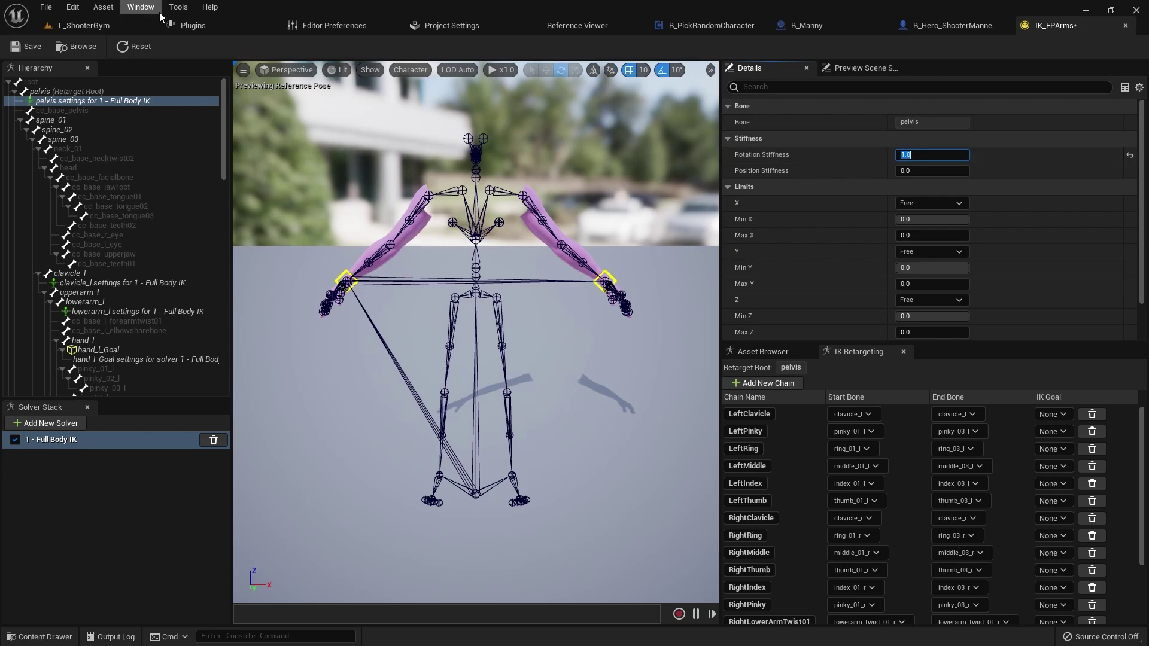
pyautogui.click(119, 100)
# Assign hand_l_Goal to the LeftArm retarget chain and hand_r_Goal to the RightArm chain, and save the IK Rig
pyautogui.scroll(-3, 947, 473)
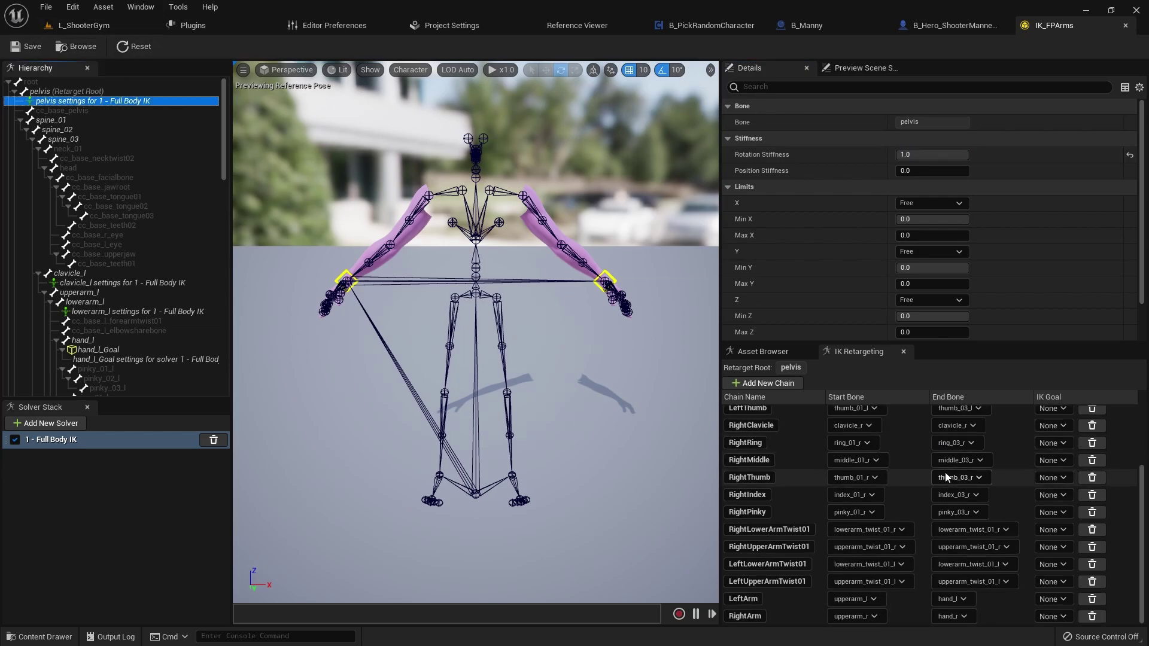
pyautogui.scroll(3, 779, 488)
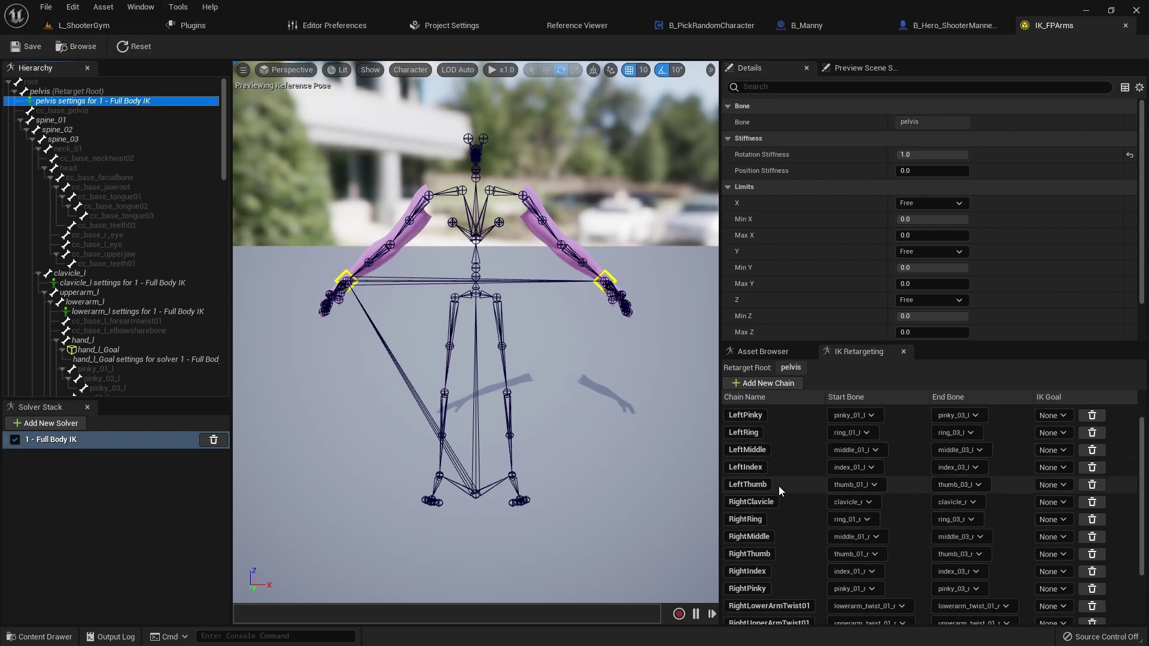
pyautogui.scroll(-3, 742, 492)
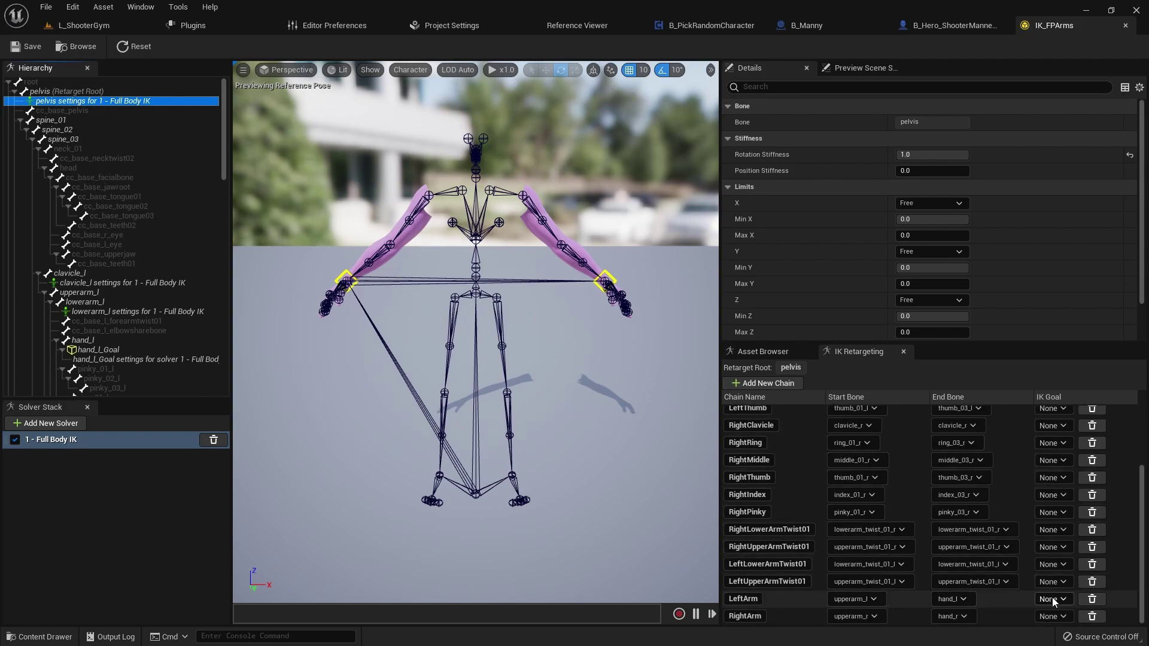
pyautogui.click(1053, 600)
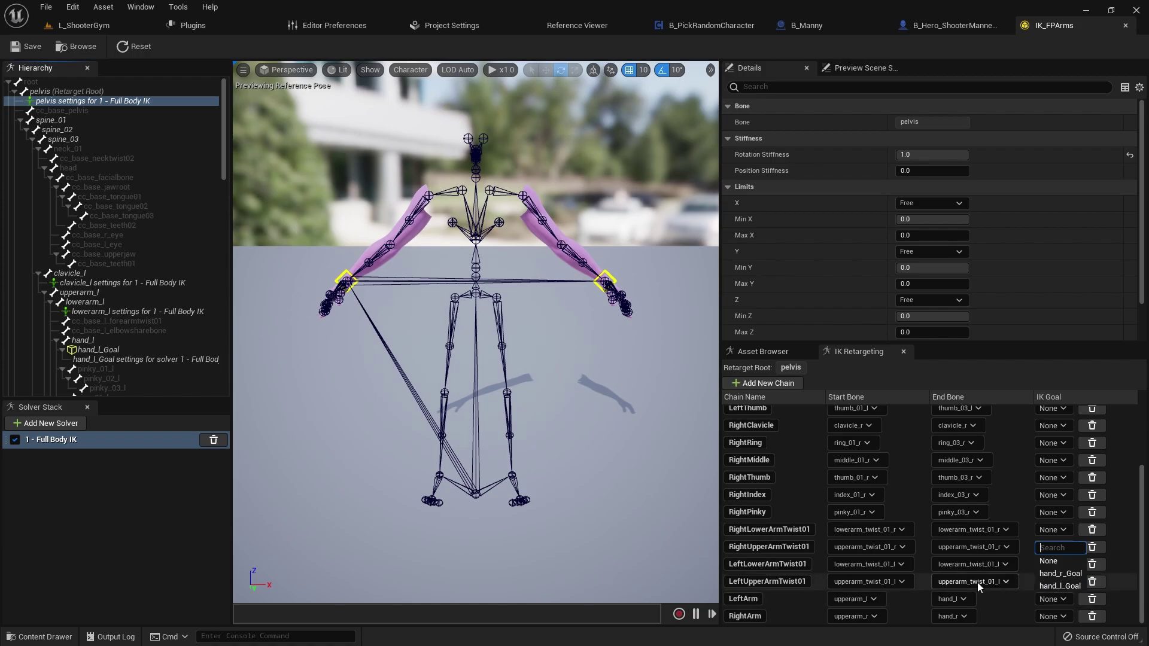
pyautogui.click(1059, 585)
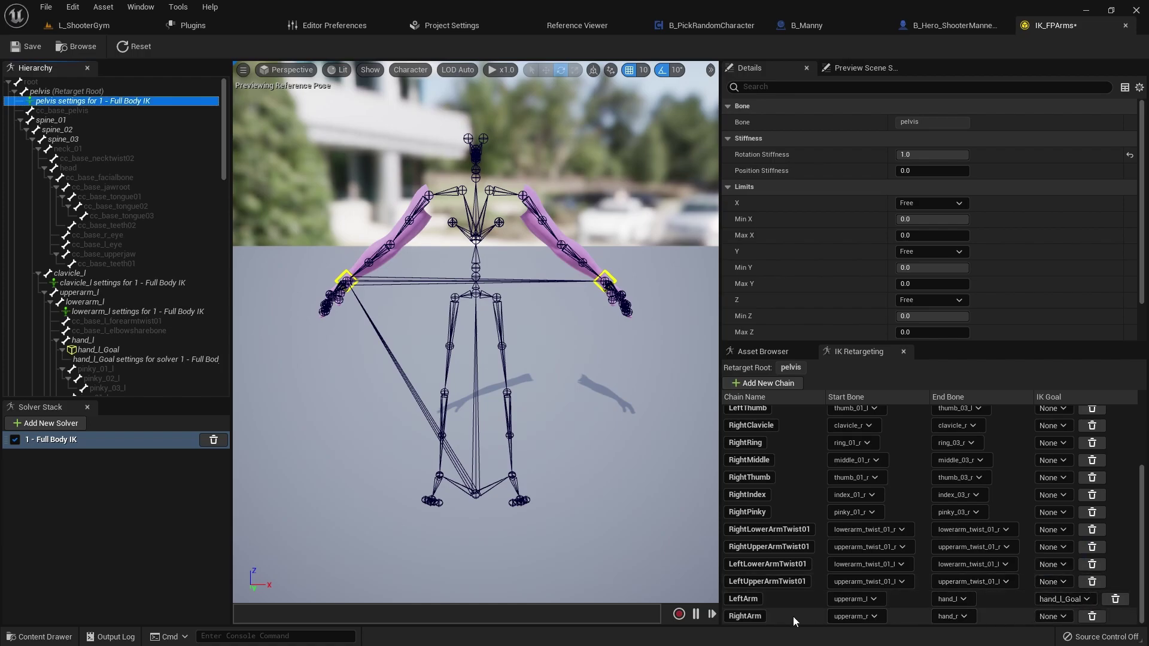
pyautogui.click(1056, 616)
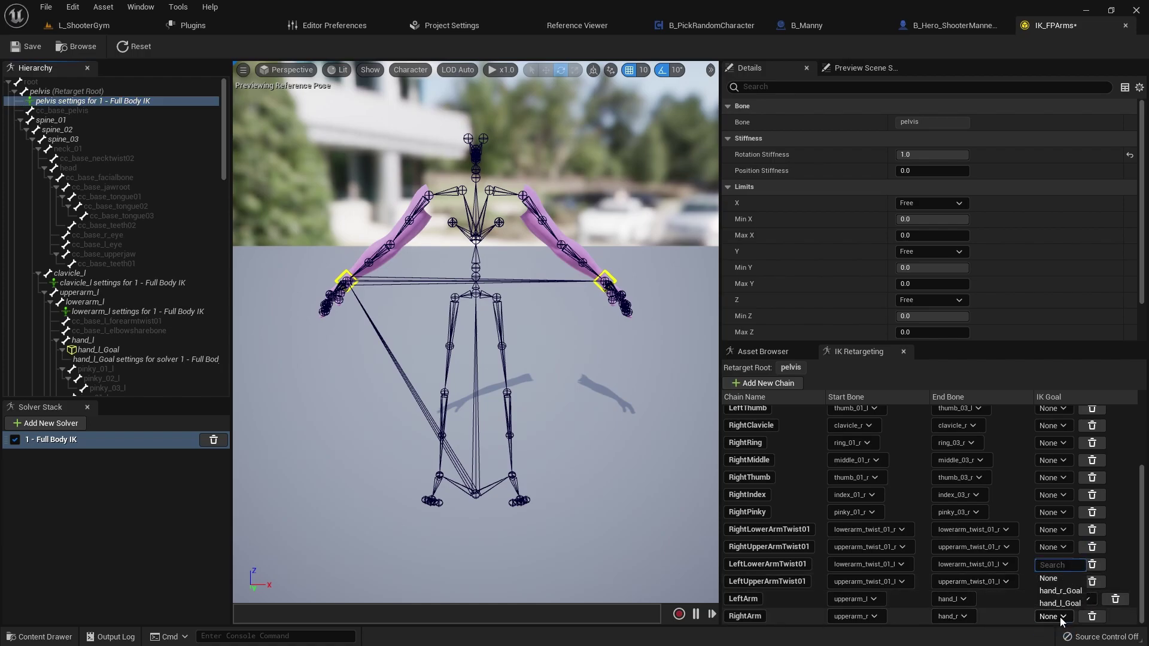
pyautogui.click(1056, 593)
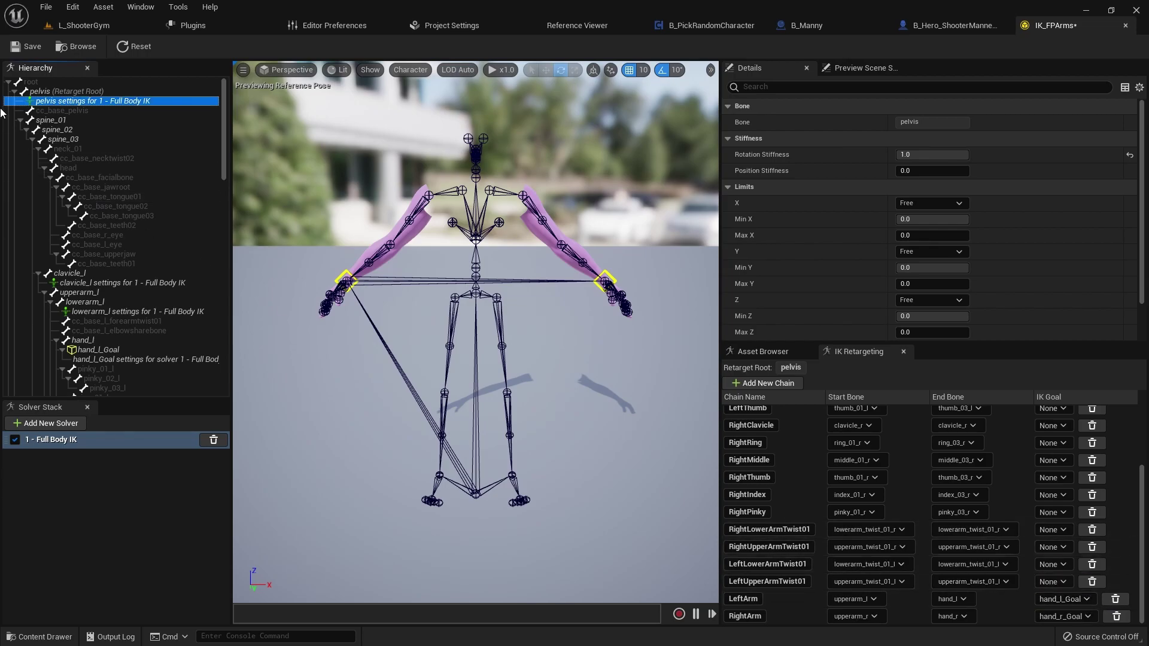
pyautogui.click(27, 47)
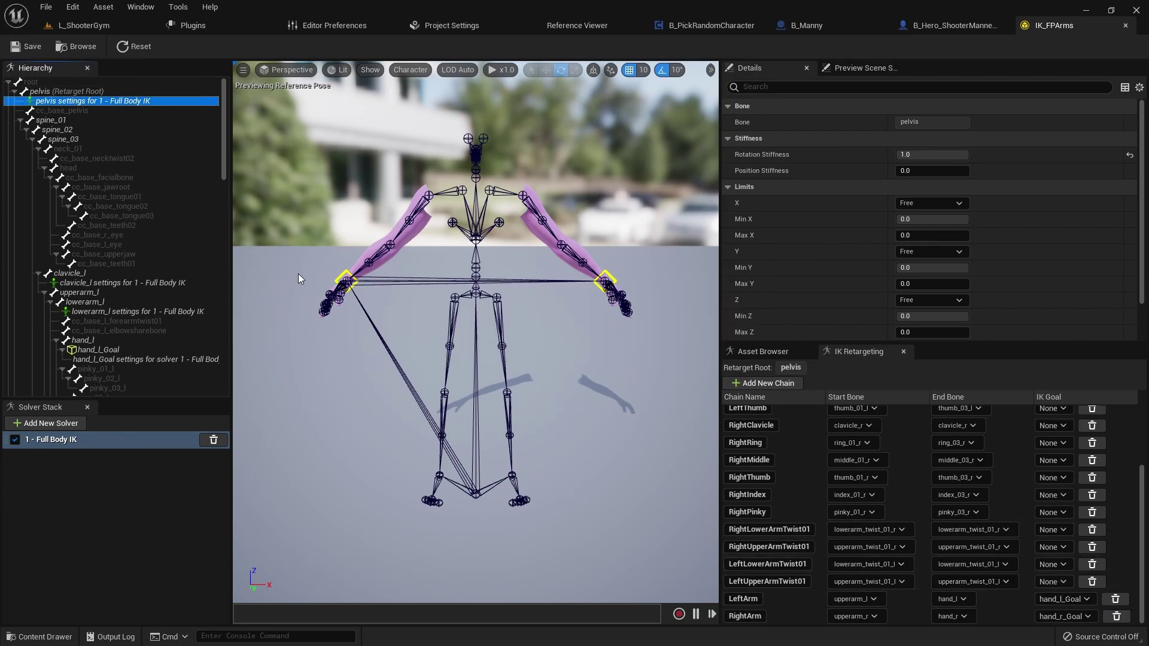
# Open the IK_FP_Retarget asset from the FPArms folder and set its Target IKRig Asset to IK_FPArms
pyautogui.click(86, 23)
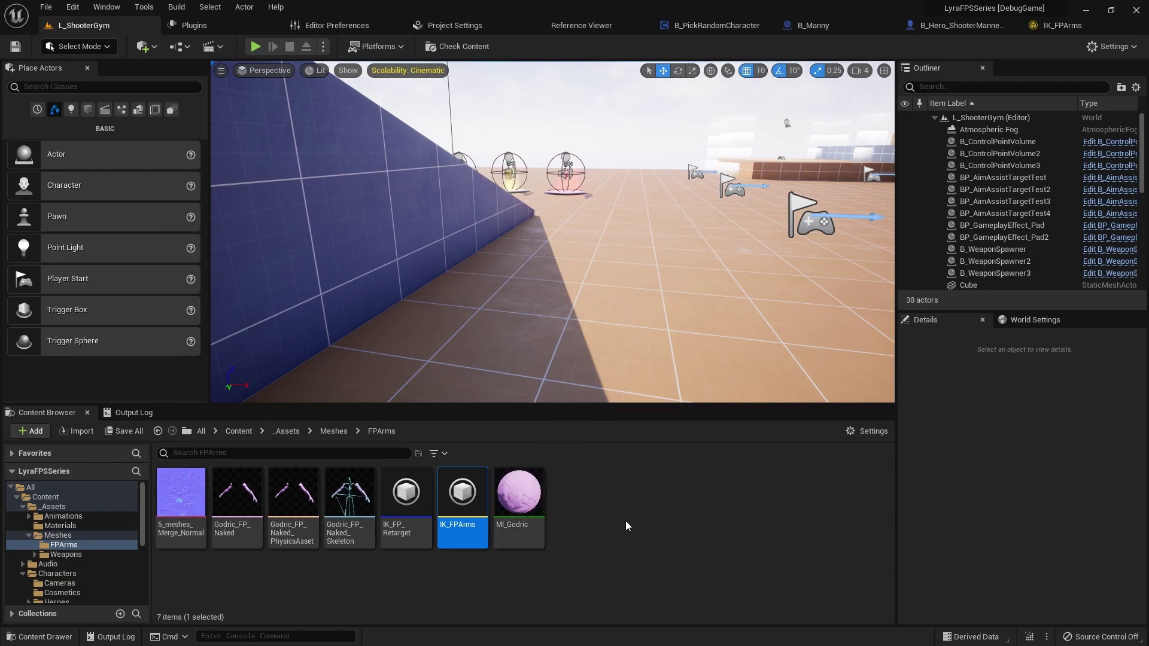
pyautogui.doubleClick(402, 502)
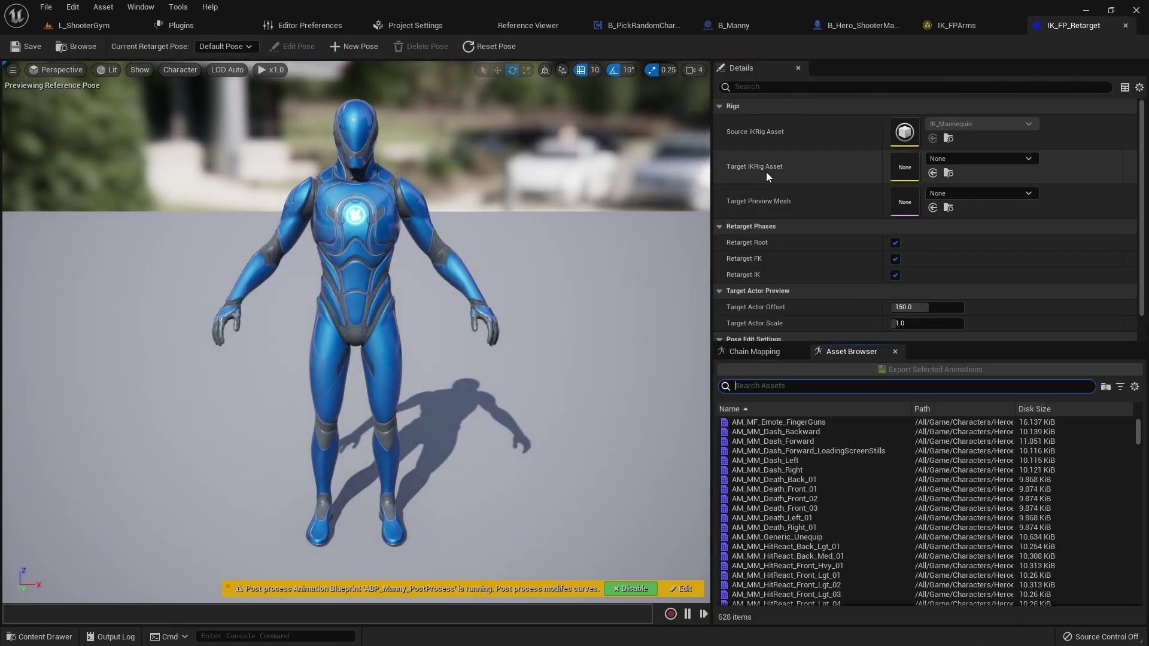
pyautogui.click(1026, 158)
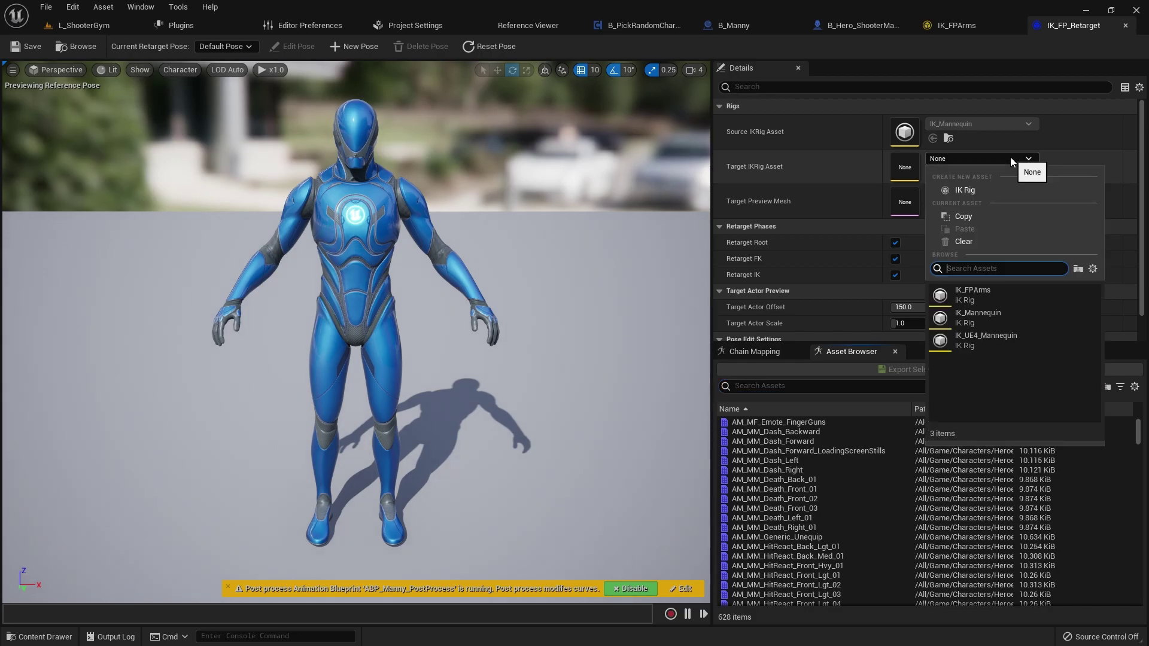
pyautogui.click(981, 294)
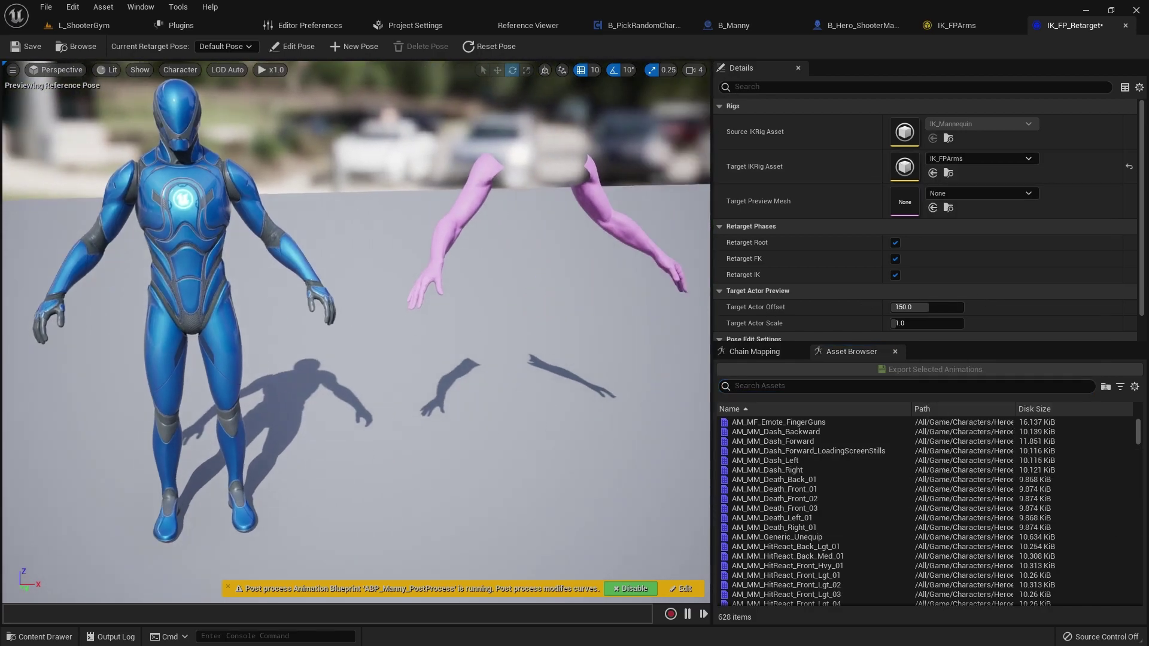
# Preview the MF_Pistol_Jog_Bwd animation and examine how it retargets from the mannequin to the first-person arms
pyautogui.scroll(-15, 785, 464)
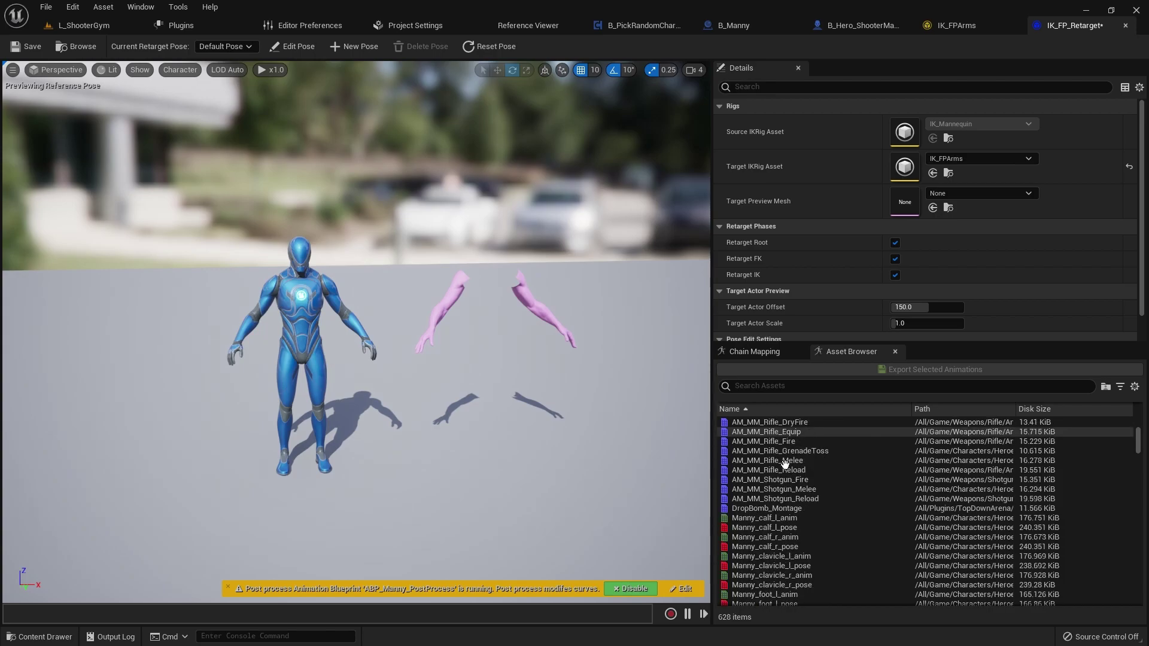
pyautogui.scroll(-10, 785, 464)
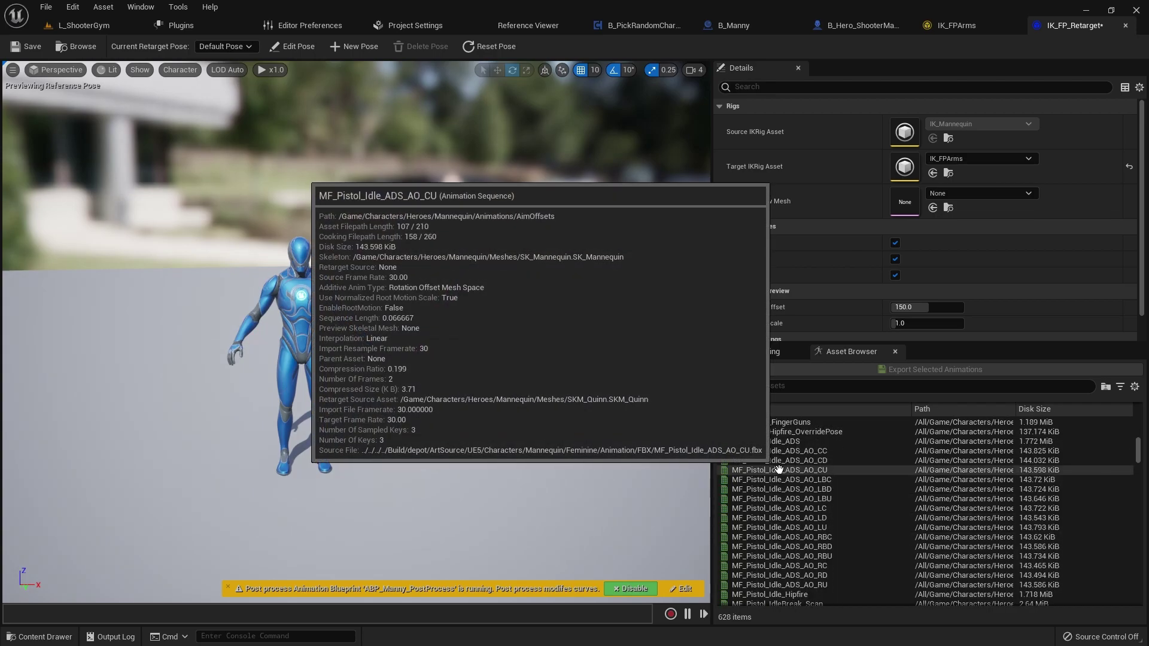
pyautogui.scroll(-10, 778, 536)
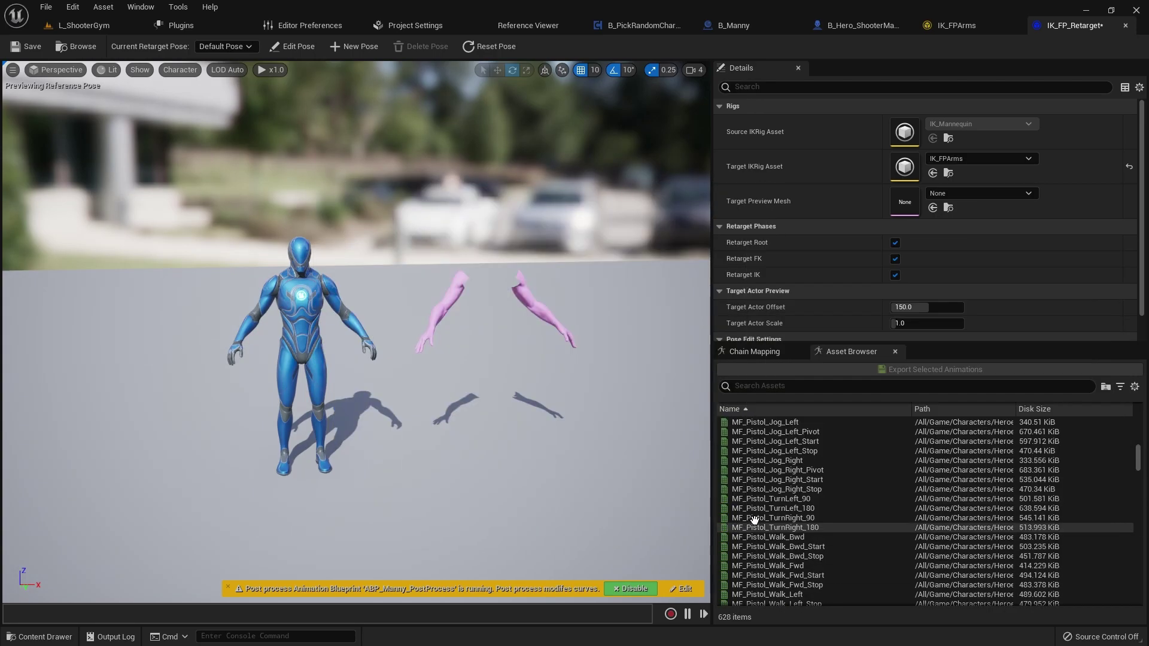
pyautogui.scroll(4, 772, 479)
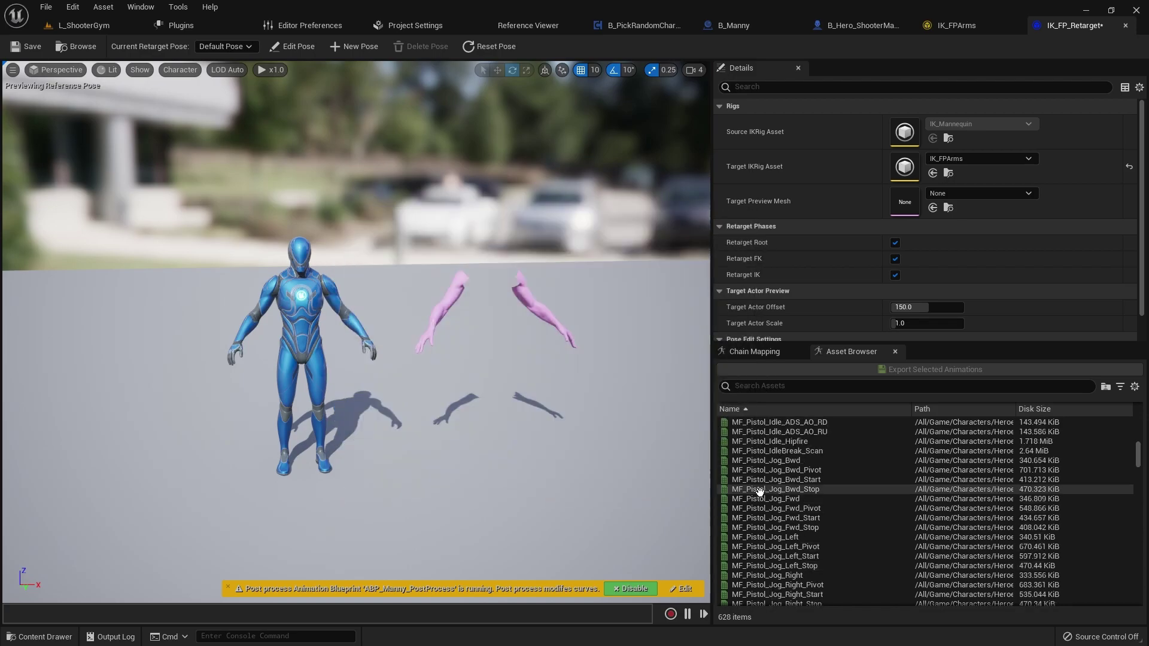
pyautogui.click(768, 461)
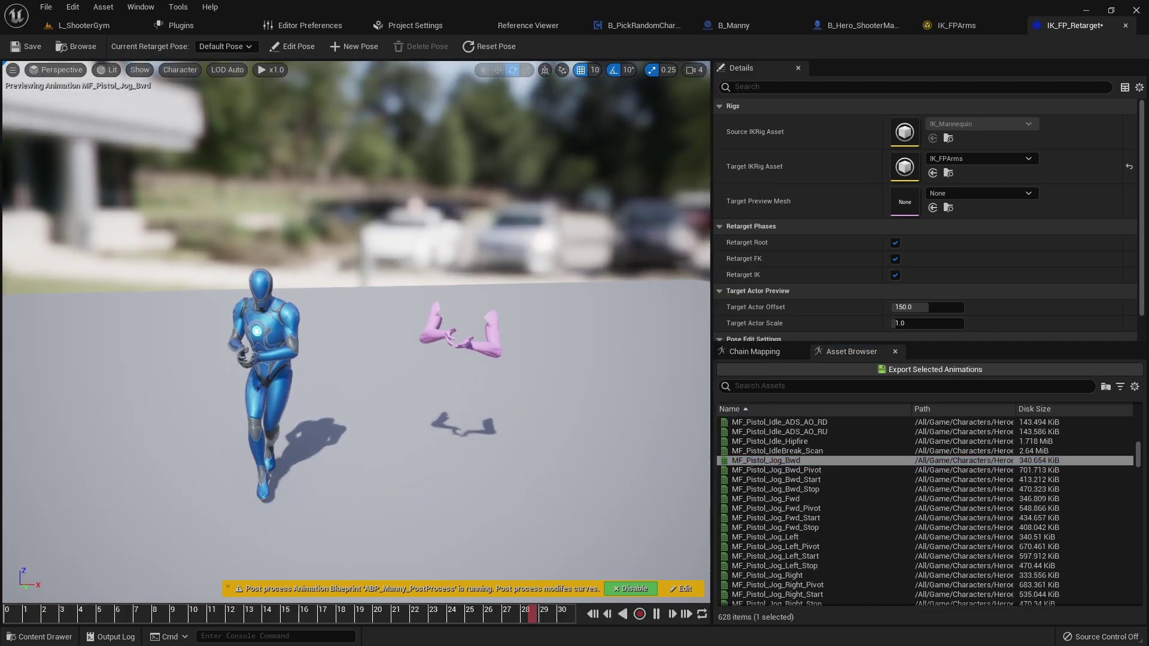
pyautogui.moveTo(359, 299); pyautogui.dragTo(610, 392)
pyautogui.moveTo(497, 368)
pyautogui.mouseDown()
pyautogui.moveTo(389, 347)
pyautogui.moveTo(497, 368)
pyautogui.mouseUp()
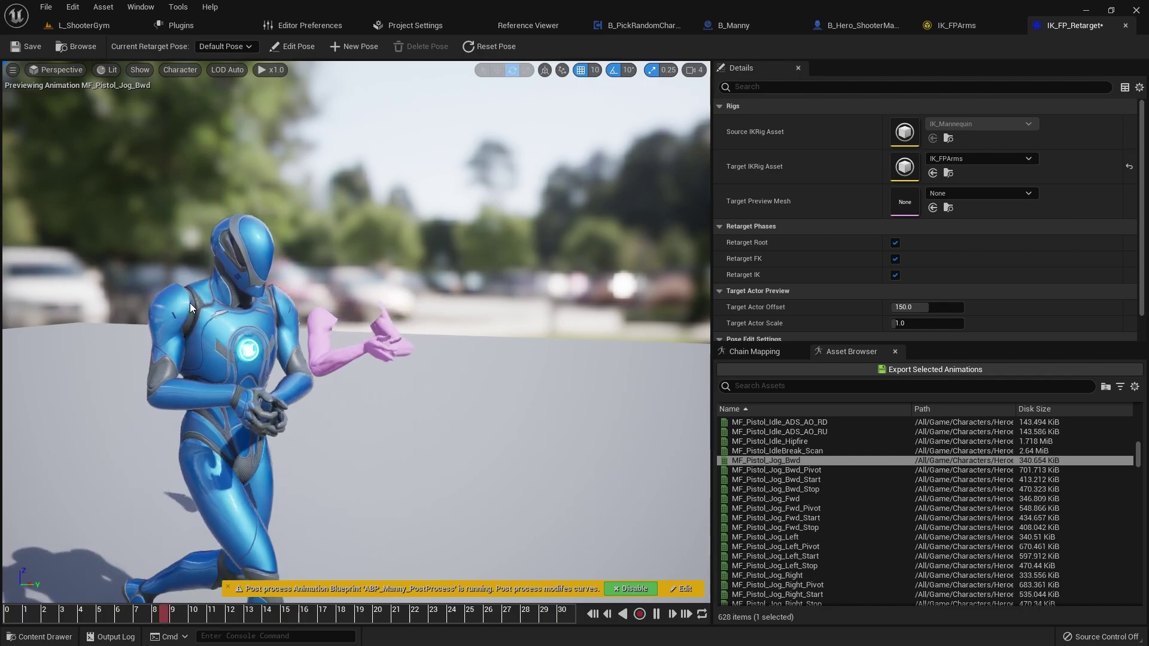
pyautogui.moveTo(363, 314); pyautogui.dragTo(437, 297)
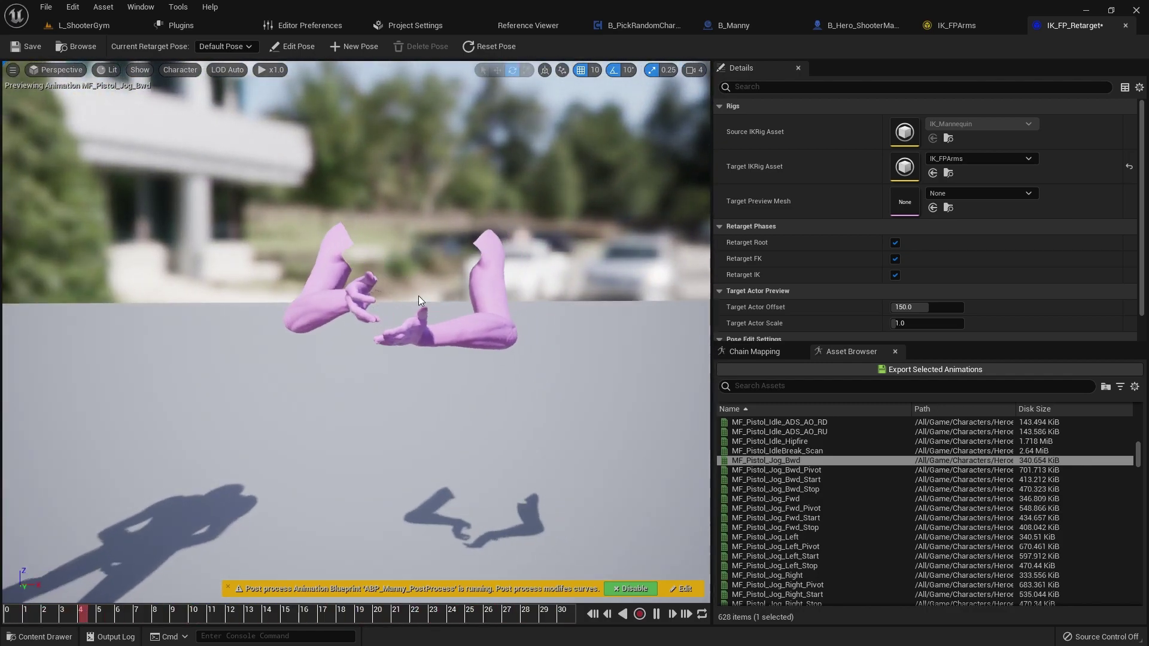
# Save the IK_FP_Retarget asset and return to the L_ShooterGym level
pyautogui.hotkey('ctrl', 's')
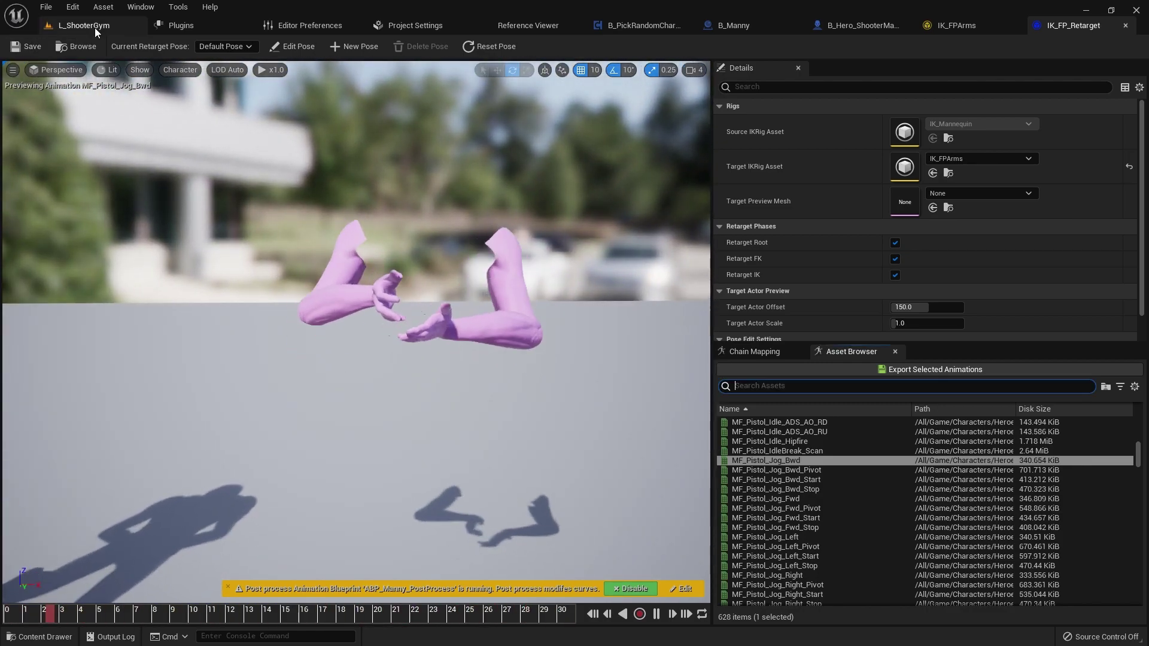
pyautogui.click(109, 24)
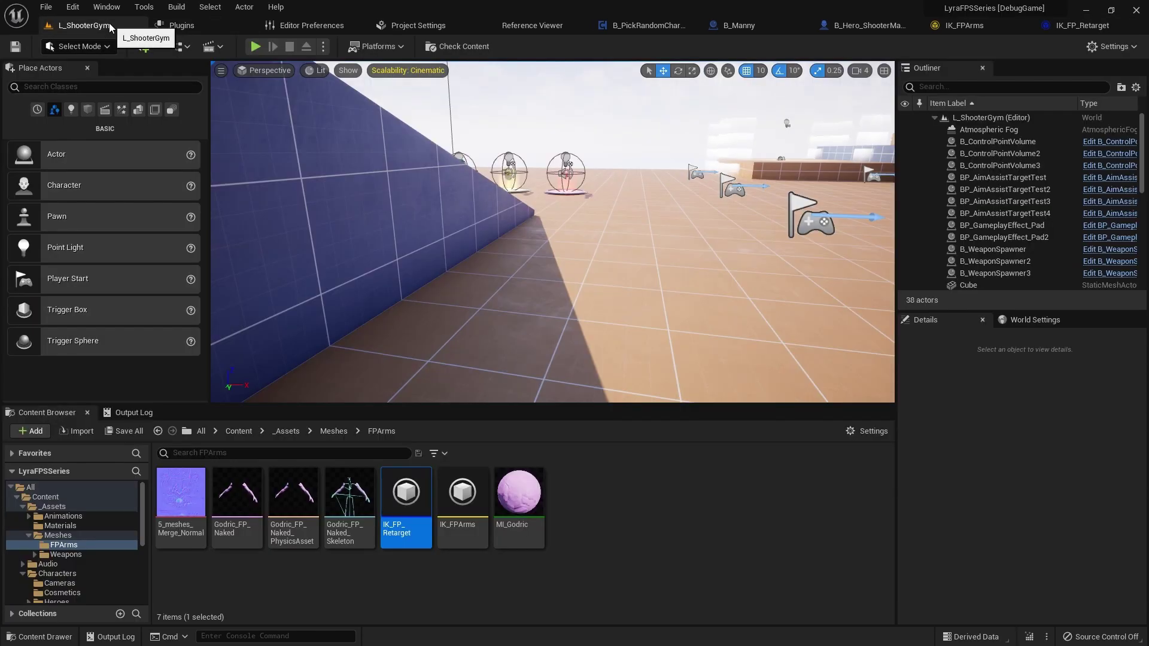